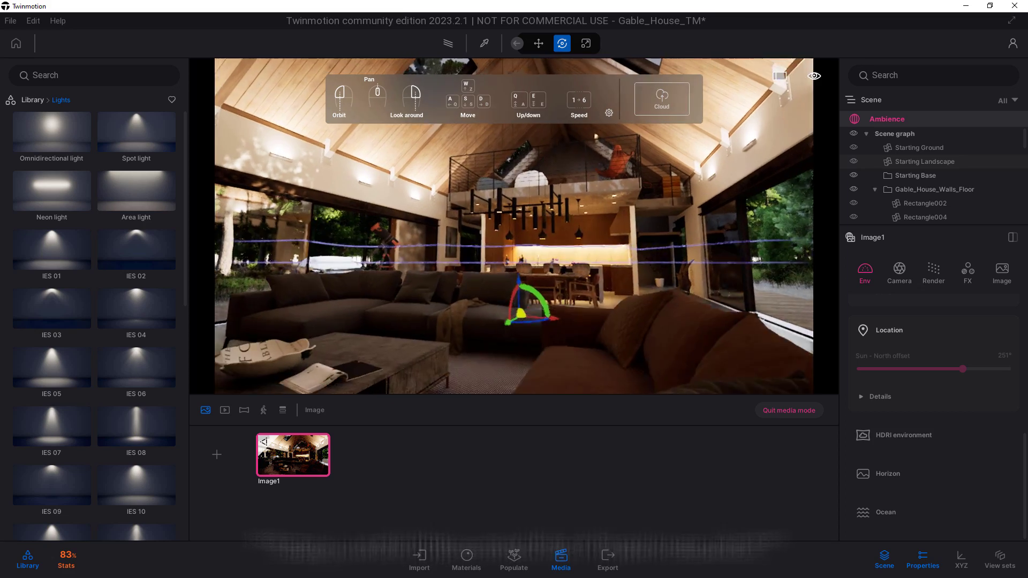
Show the HDRI environment settings of Image1.
{"action": "left_click", "coordinate": [962, 441]}
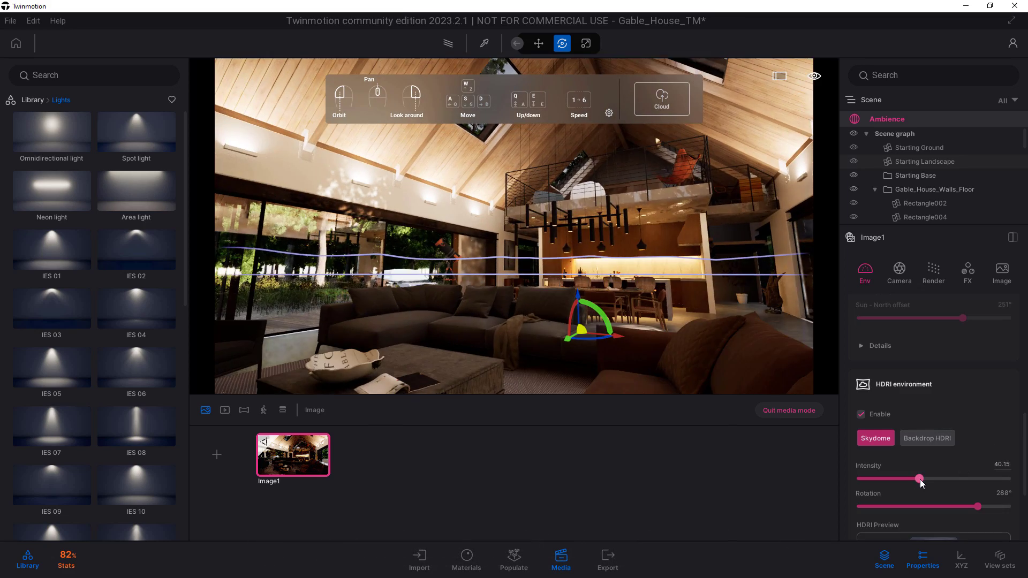
{"action": "scroll", "coordinate": [957, 442], "scroll_direction": "up", "scroll_amount": 1}
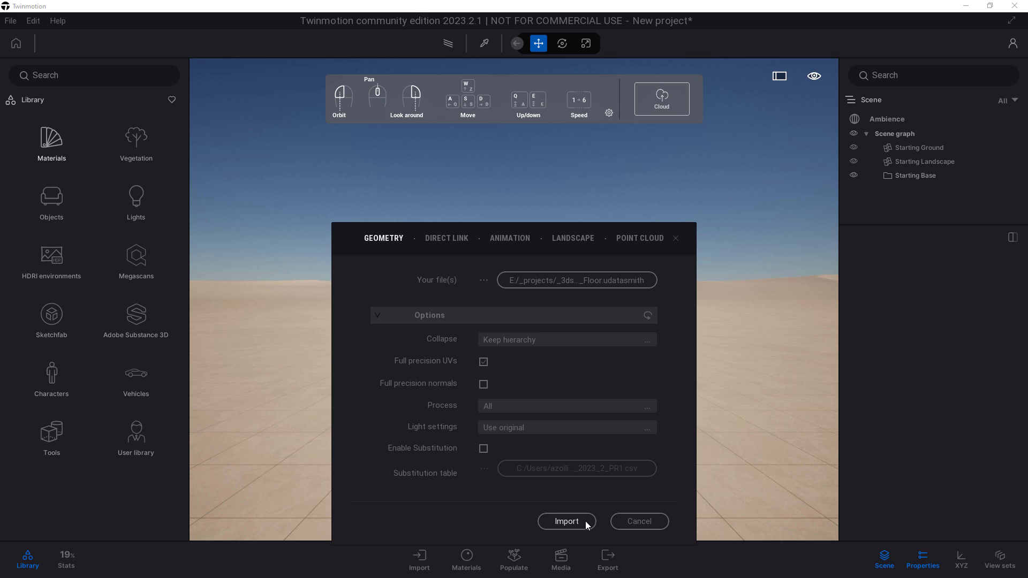
Import the Datasmith file of the house walls and floor, keeping the hierarchy and using full precision UVs.
{"action": "left_click", "coordinate": [484, 384]}
{"action": "left_click", "coordinate": [571, 521]}
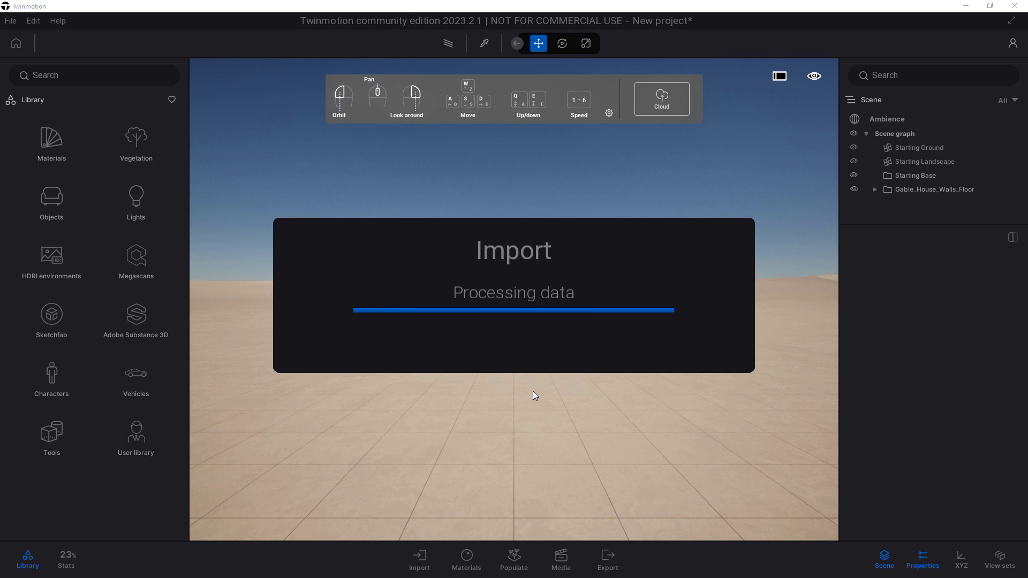
Inspect the imported walls and floor, looking along the outside deck and through the unfurnished interior.
{"action": "key", "text": "a"}
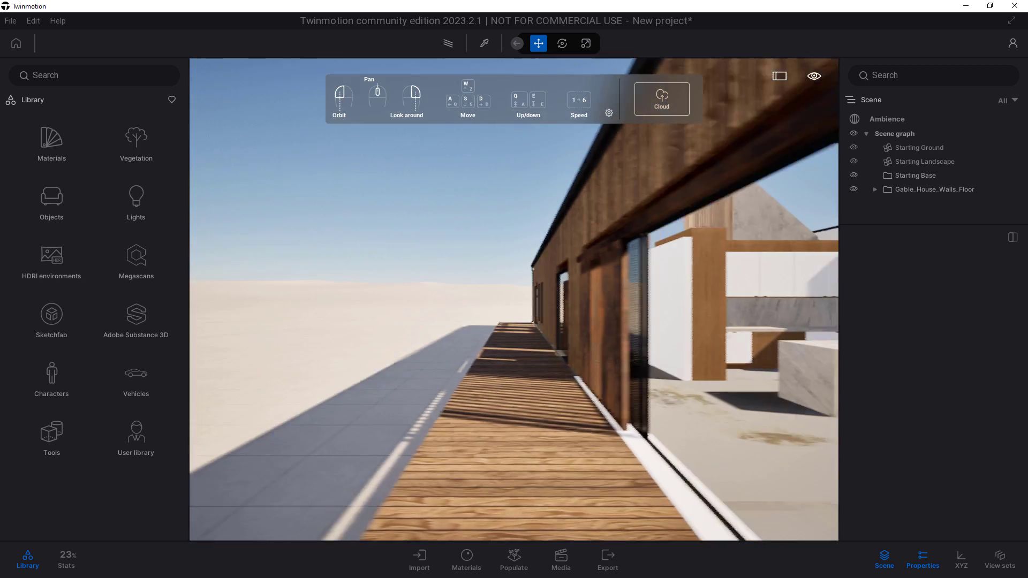
{"action": "right_click_drag", "start_coordinate": [230, 336], "coordinate": [541, 312]}
{"action": "key", "text": "a"}
{"action": "key", "text": "w"}
{"action": "key", "text": "d"}
{"action": "key", "text": "w"}
{"action": "key", "text": "w"}
{"action": "key", "text": "a"}
{"action": "key", "text": "d"}
{"action": "right_click_drag", "start_coordinate": [632, 309], "coordinate": [374, 299]}
{"action": "key", "text": "w"}
{"action": "key", "text": "w"}
{"action": "right_click_drag", "start_coordinate": [660, 257], "coordinate": [215, 262]}
{"action": "key", "text": "s"}
{"action": "key", "text": "w"}
{"action": "key", "text": "w"}
{"action": "right_click_drag", "start_coordinate": [632, 291], "coordinate": [619, 272]}
Import Gable_House_Roof.udatasmith, resolving all material conflicts with the scene materials.
{"action": "left_click", "coordinate": [10, 21]}
{"action": "left_click", "coordinate": [36, 165]}
{"action": "left_click", "coordinate": [567, 521]}
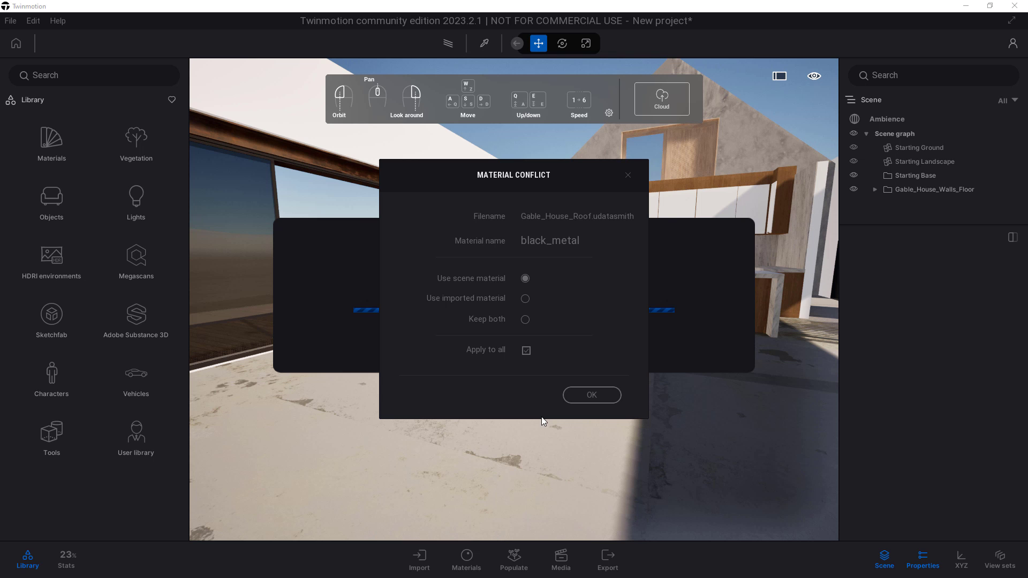
{"action": "left_click", "coordinate": [595, 396]}
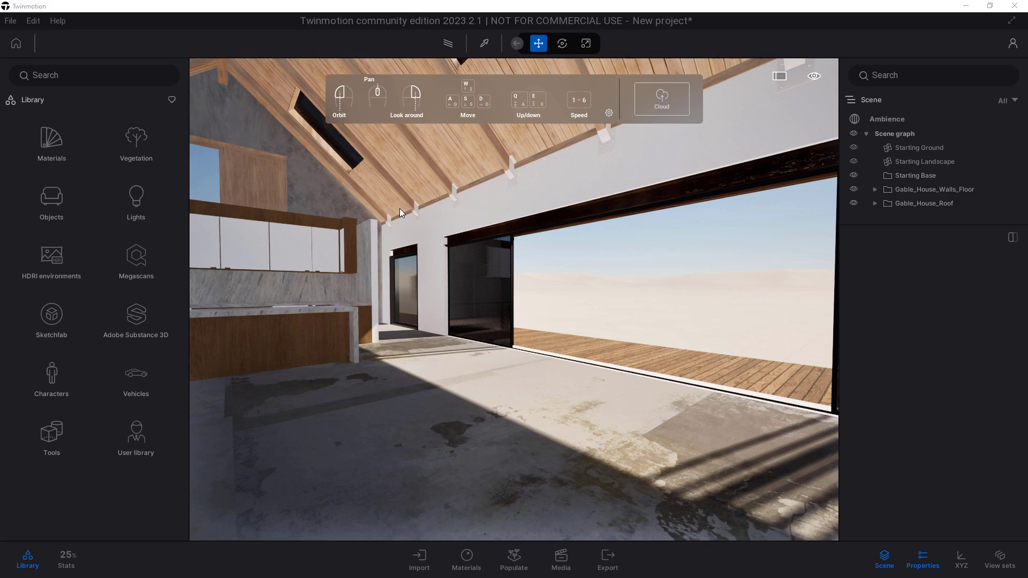
Import the Gable_House_Rover model and move the SUV out of the living room.
{"action": "left_click_drag", "start_coordinate": [470, 200], "coordinate": [556, 225]}
{"action": "left_click_drag", "start_coordinate": [375, 321], "coordinate": [746, 328]}
{"action": "scroll", "coordinate": [371, 285], "scroll_direction": "up", "scroll_amount": 5}
{"action": "scroll", "coordinate": [547, 319], "scroll_direction": "up", "scroll_amount": 2}
{"action": "scroll", "coordinate": [548, 319], "scroll_direction": "up", "scroll_amount": 3}
{"action": "left_click_drag", "start_coordinate": [439, 321], "coordinate": [714, 294]}
{"action": "left_click", "coordinate": [10, 20]}
{"action": "left_click", "coordinate": [72, 171]}
{"action": "left_click", "coordinate": [585, 519]}
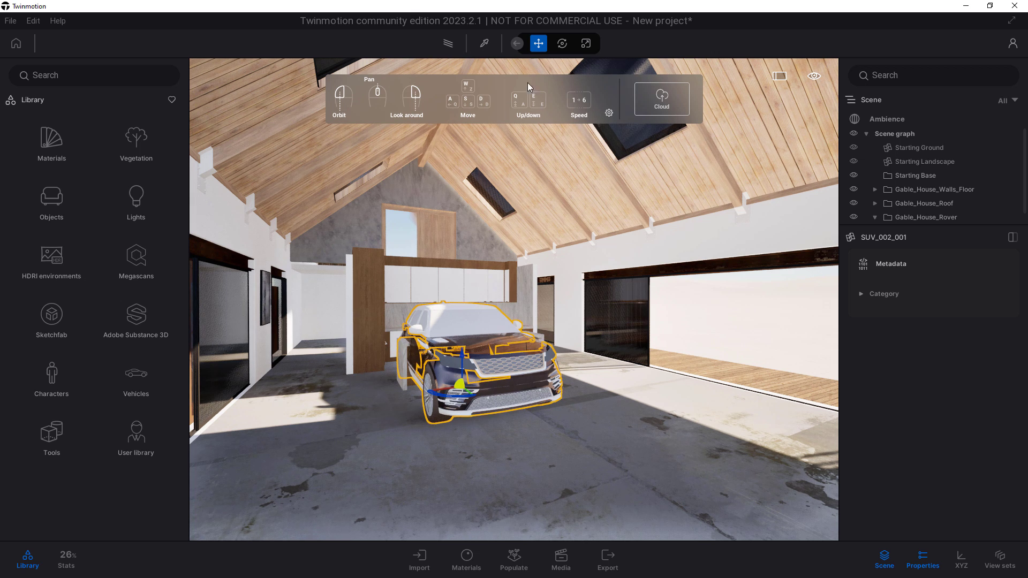
{"action": "left_click_drag", "start_coordinate": [487, 360], "coordinate": [511, 388]}
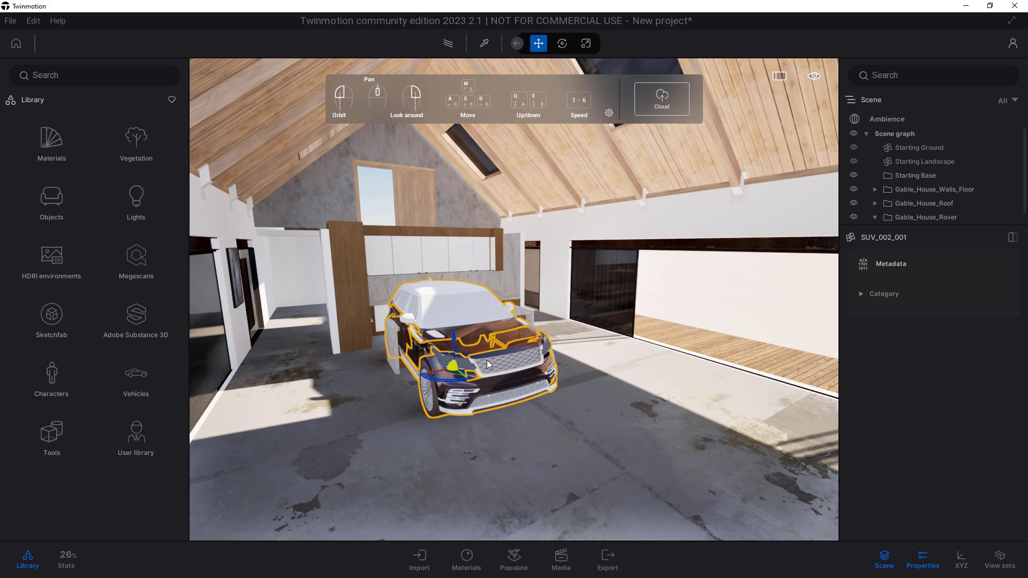
{"action": "left_click_drag", "start_coordinate": [436, 370], "coordinate": [305, 337]}
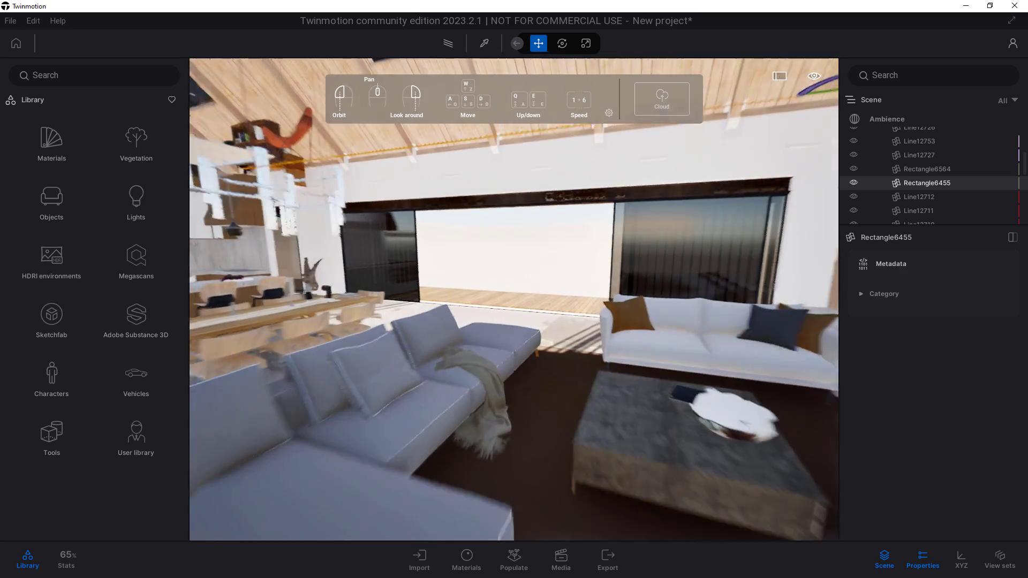
Examine the furnished interior, covering the seating area, the potted plant by the window, the kitchen and the loft.
{"action": "key", "text": "w"}
{"action": "key", "text": "w"}
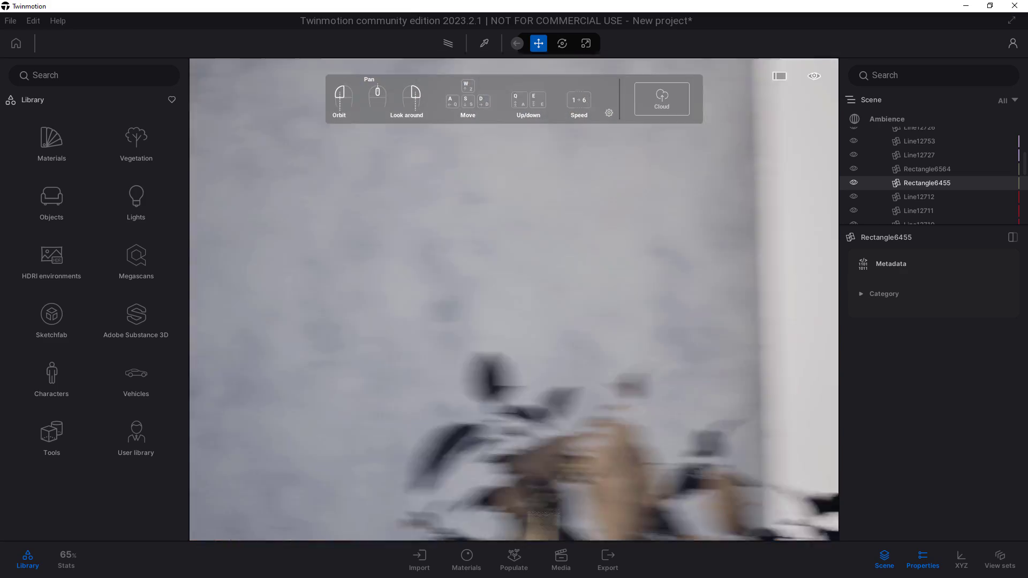
{"action": "key", "text": "s"}
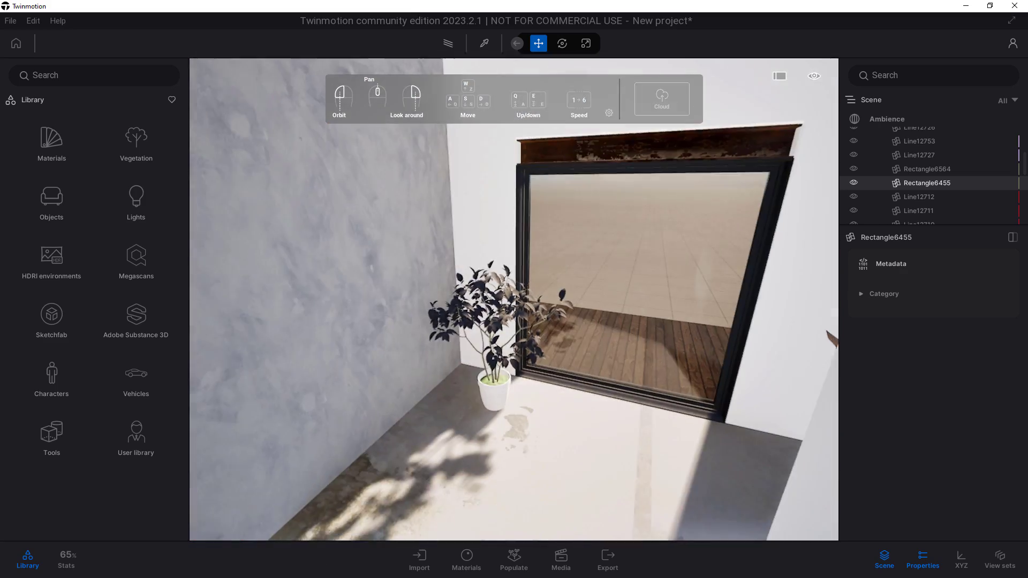
{"action": "key", "text": "w"}
{"action": "right_click_drag", "start_coordinate": [503, 403], "coordinate": [750, 402]}
{"action": "key", "text": "w"}
{"action": "key", "text": "w"}
{"action": "key", "text": "w"}
{"action": "right_click_drag", "start_coordinate": [441, 390], "coordinate": [675, 382]}
{"action": "key", "text": "w"}
{"action": "right_click_drag", "start_coordinate": [371, 377], "coordinate": [399, 343]}
{"action": "key", "text": "w"}
{"action": "key", "text": "s"}
{"action": "key", "text": "q"}
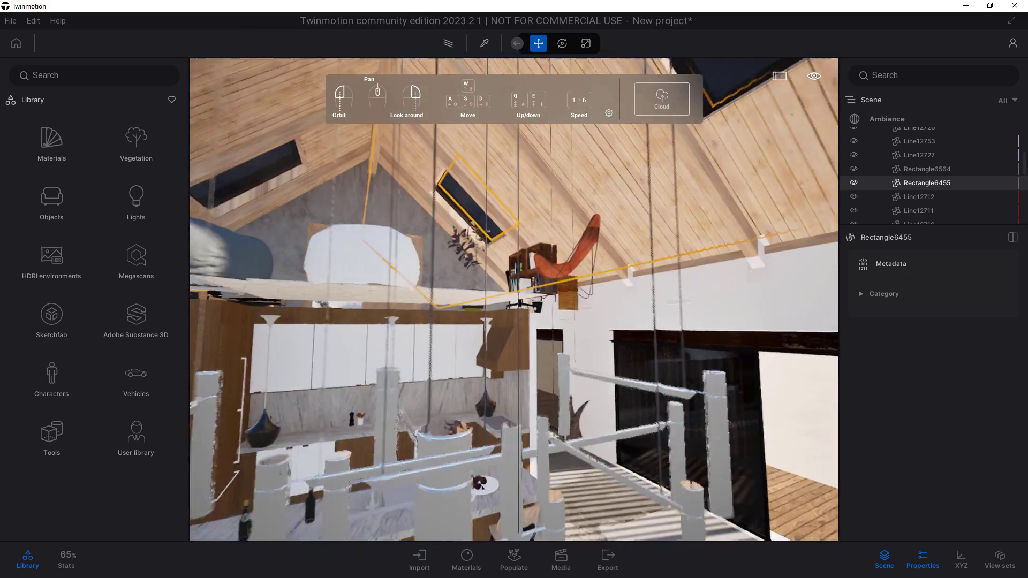
{"action": "key", "text": "e"}
{"action": "key", "text": "s"}
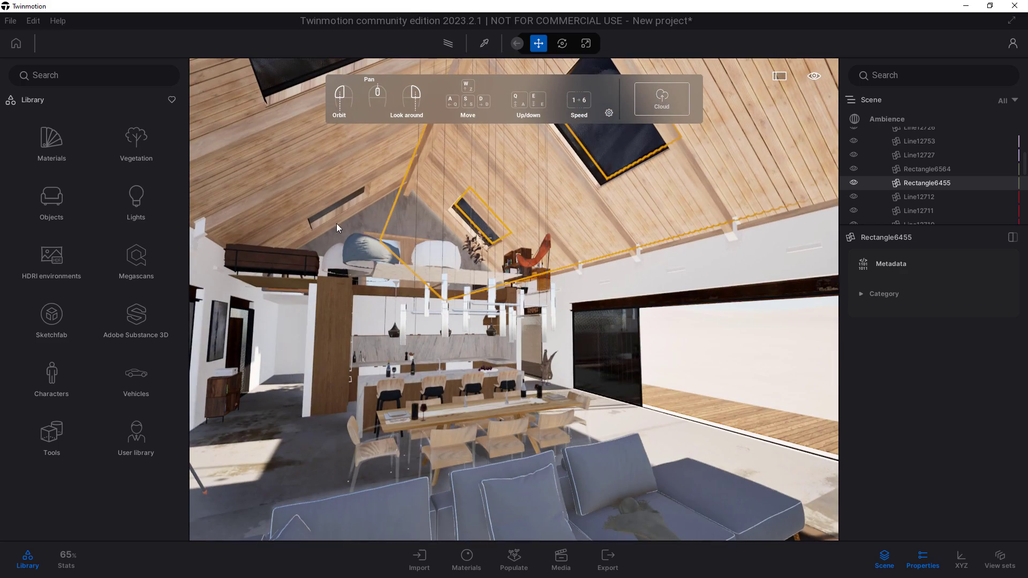
Check the side passage, the stone fireplace wall and the dining area with its chandelier.
{"action": "left_click", "coordinate": [11, 21]}
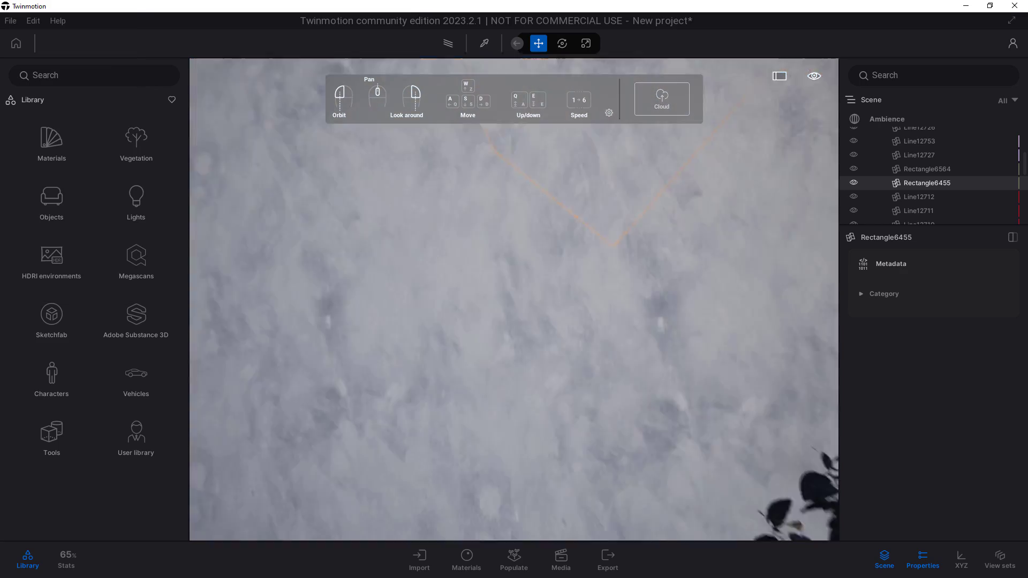
{"action": "key", "text": "d"}
{"action": "key", "text": "s"}
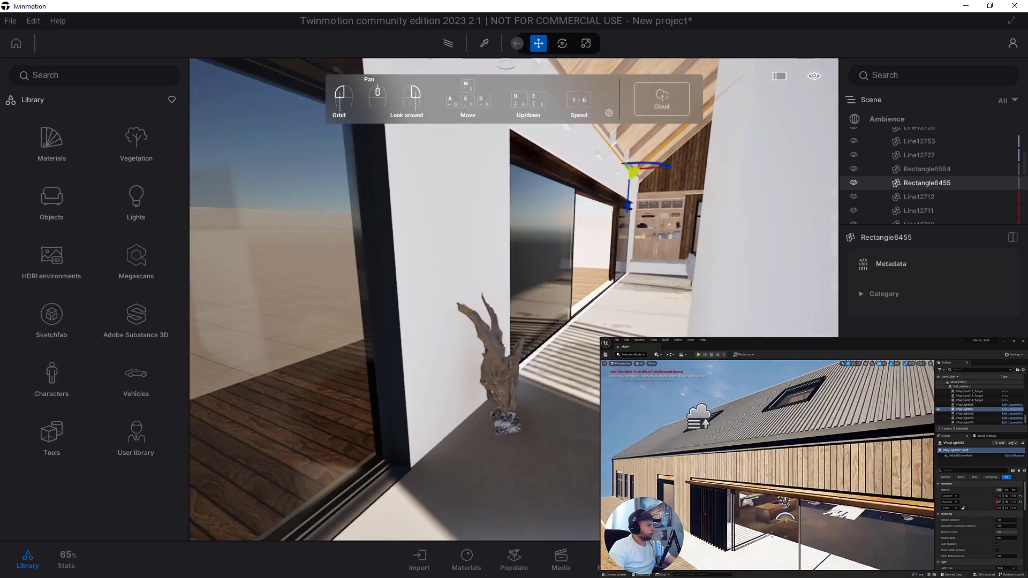
{"action": "key", "text": "w"}
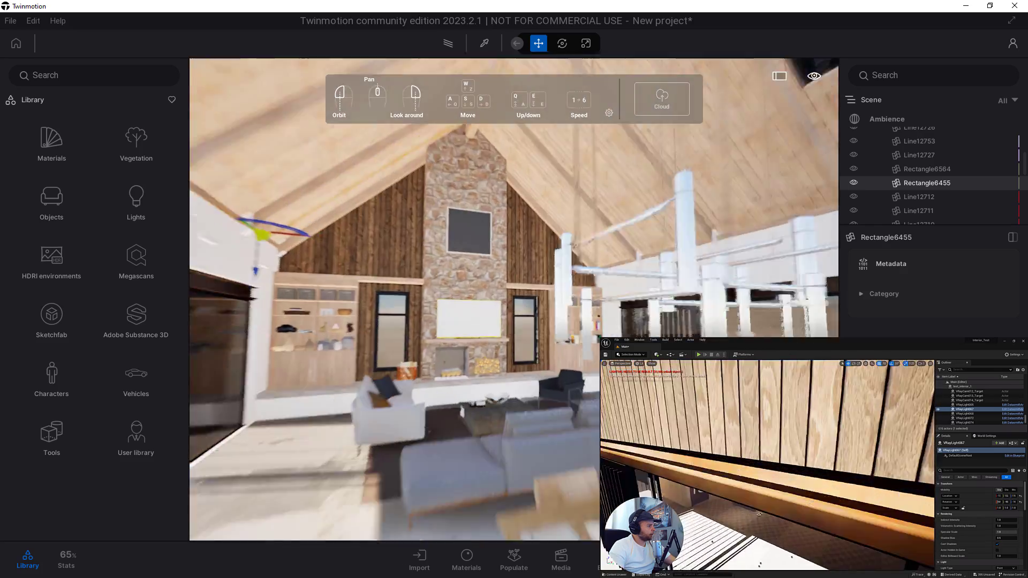
{"action": "key", "text": "a"}
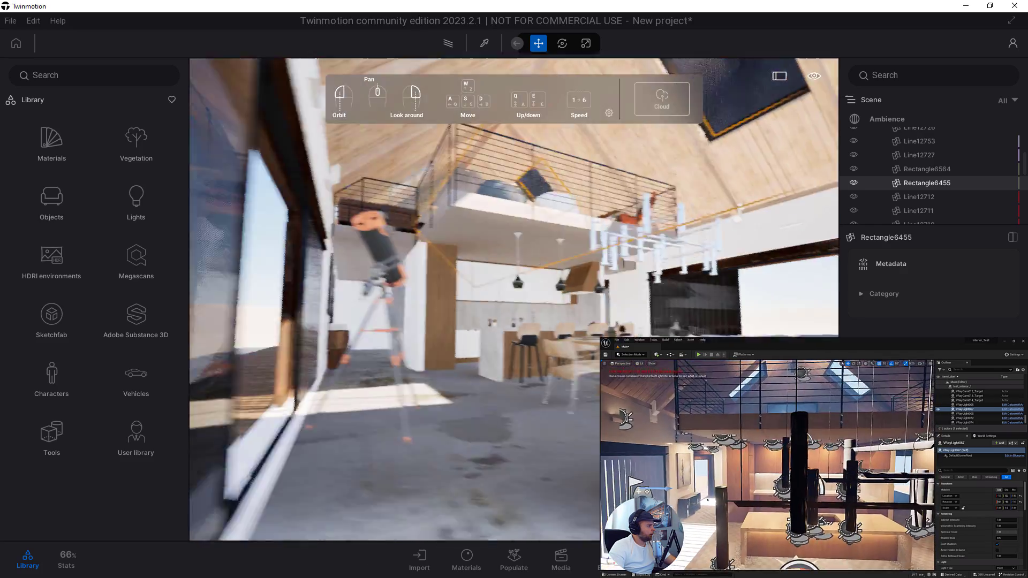
{"action": "key", "text": "d"}
{"action": "key", "text": "s"}
{"action": "key", "text": "w"}
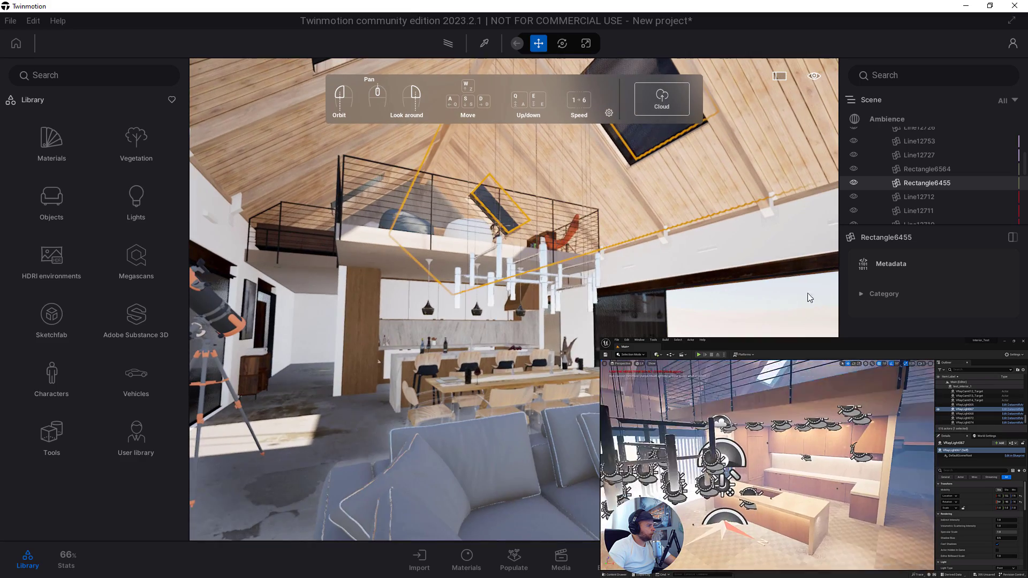
Collapse the scene graph and set the Ambience time of day to 06:28.
{"action": "scroll", "coordinate": [1016, 174], "scroll_direction": "up", "scroll_amount": 15}
{"action": "left_click", "coordinate": [866, 134]}
{"action": "left_click", "coordinate": [891, 118]}
{"action": "left_click_drag", "start_coordinate": [966, 344], "coordinate": [994, 343]}
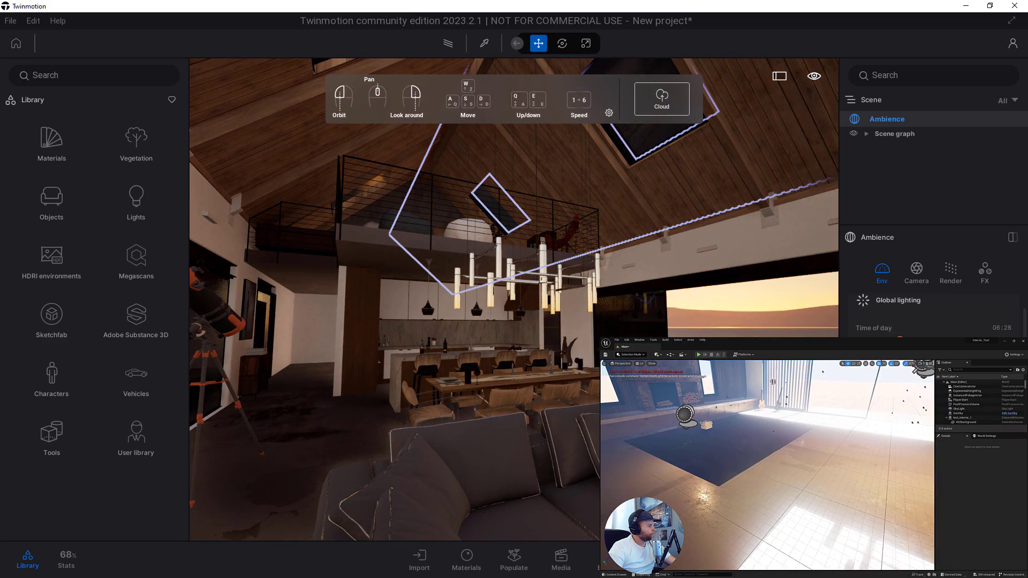
{"action": "left_click_drag", "start_coordinate": [900, 341], "coordinate": [900, 340]}
{"action": "mouse_move", "coordinate": [608, 271]}
{"action": "right_mouse_down"}
{"action": "mouse_move", "coordinate": [471, 271]}
{"action": "mouse_move", "coordinate": [608, 271]}
{"action": "right_mouse_up"}
{"action": "left_click", "coordinate": [805, 230]}
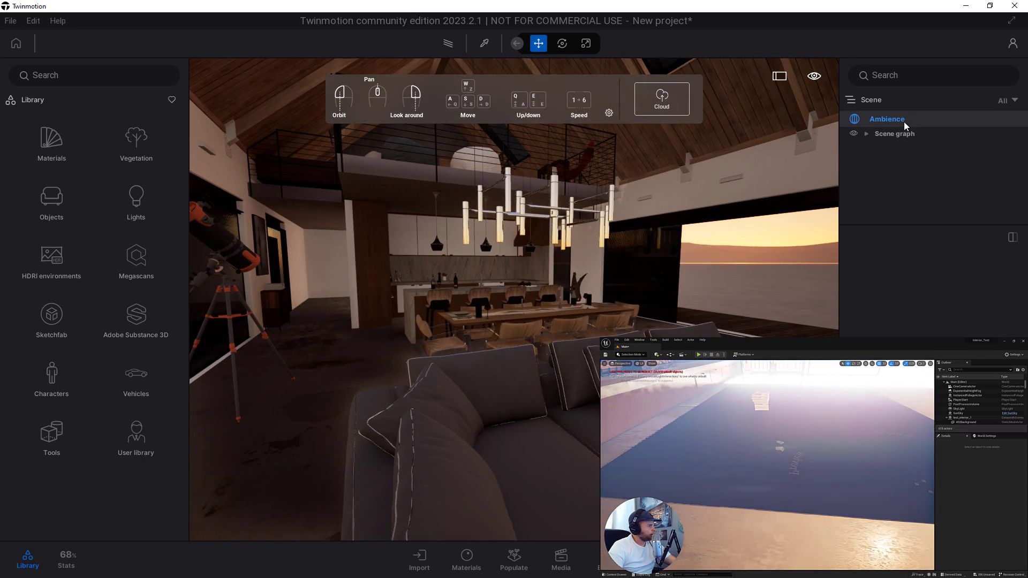
{"action": "right_click_drag", "start_coordinate": [584, 269], "coordinate": [686, 255]}
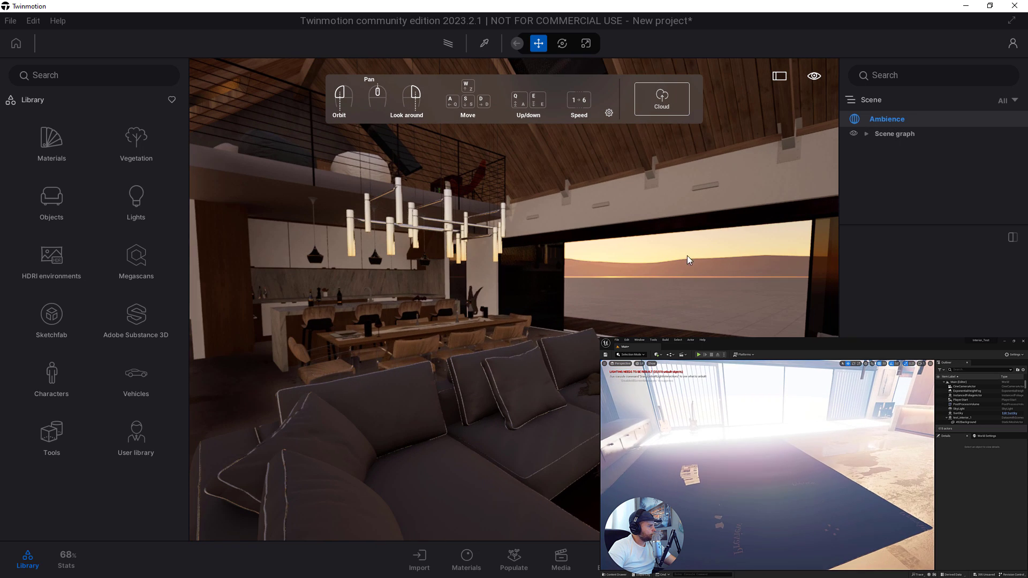
Enable the HDRI environment as a Skydome in the Ambience settings.
{"action": "left_click", "coordinate": [631, 412]}
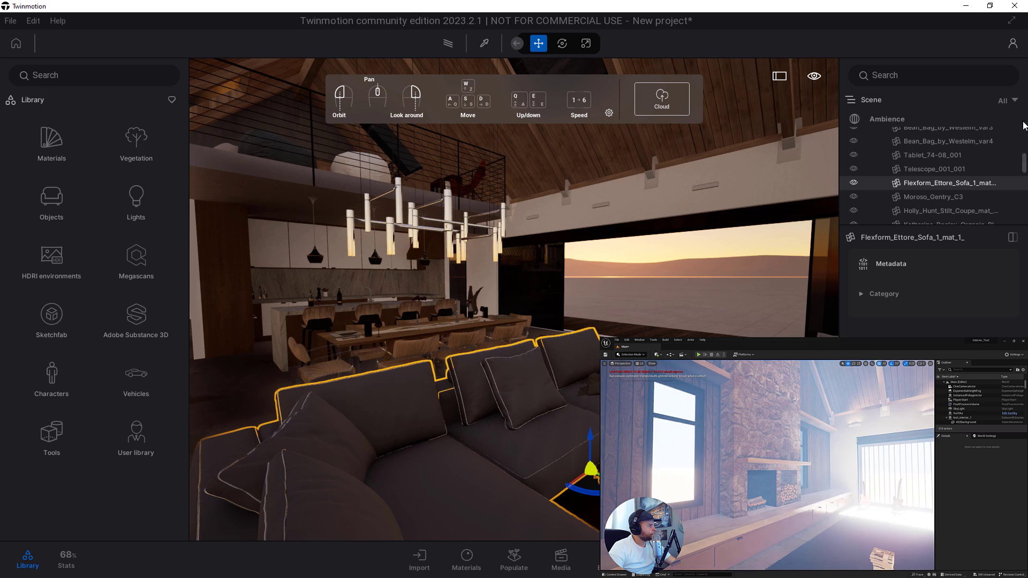
{"action": "left_click_drag", "start_coordinate": [1024, 127], "coordinate": [1023, 115]}
{"action": "left_click", "coordinate": [897, 119]}
{"action": "left_click", "coordinate": [866, 134]}
{"action": "scroll", "coordinate": [933, 407], "scroll_direction": "down", "scroll_amount": 8}
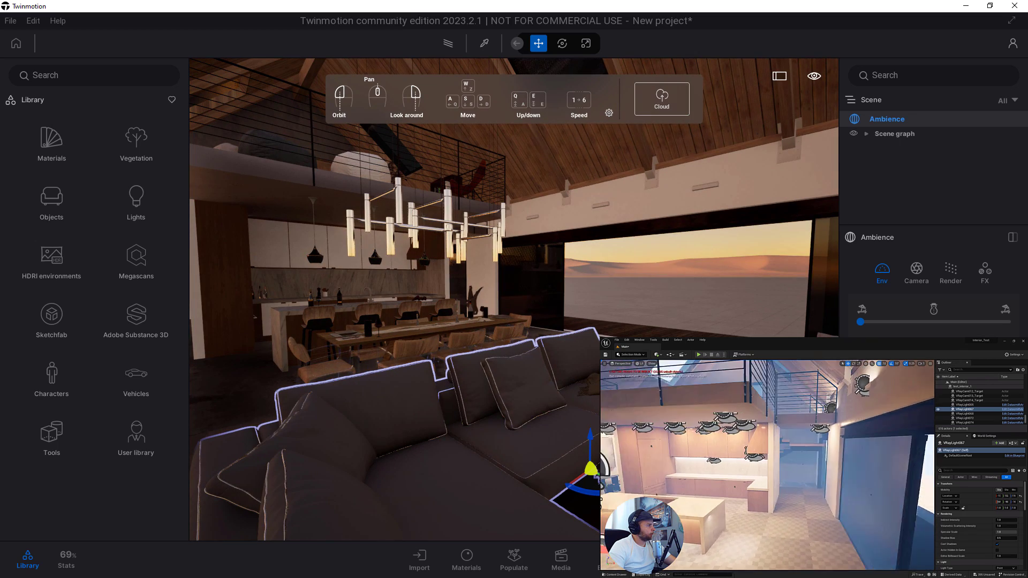
{"action": "scroll", "coordinate": [934, 407], "scroll_direction": "down", "scroll_amount": 6}
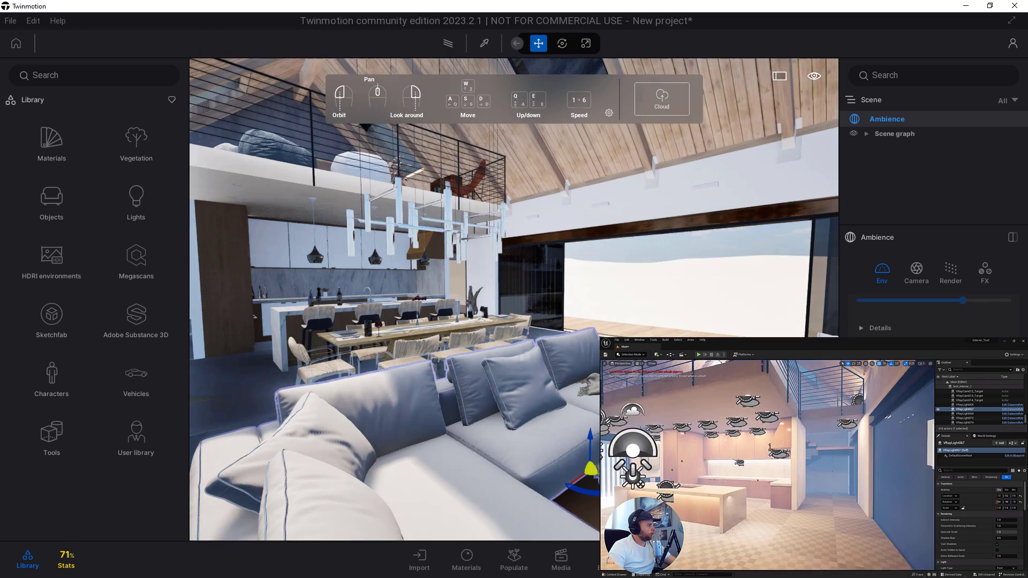
{"action": "scroll", "coordinate": [934, 412], "scroll_direction": "down", "scroll_amount": 3}
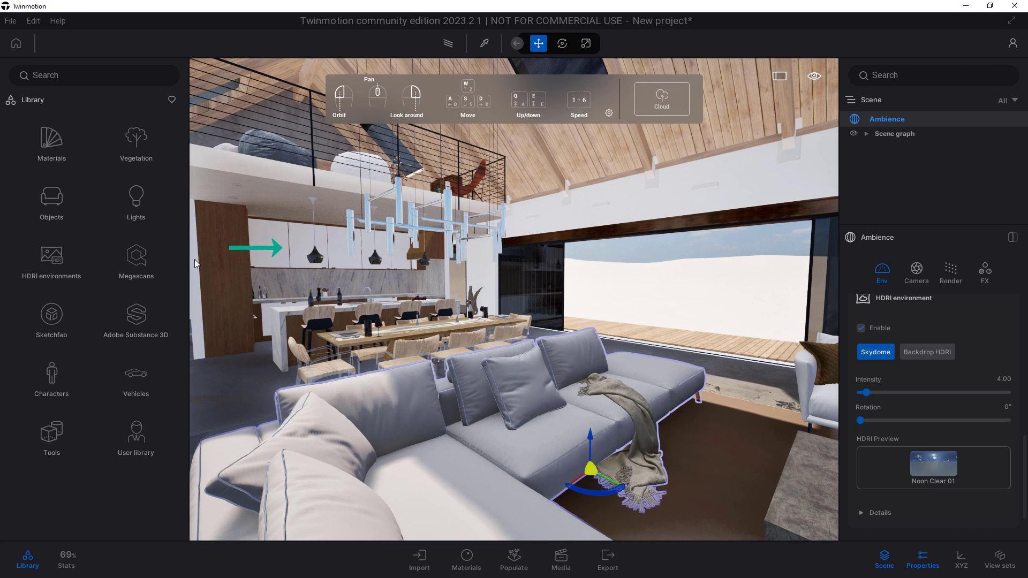
Browse the clear Noon skies among the library's HDRI environments.
{"action": "left_click", "coordinate": [53, 142]}
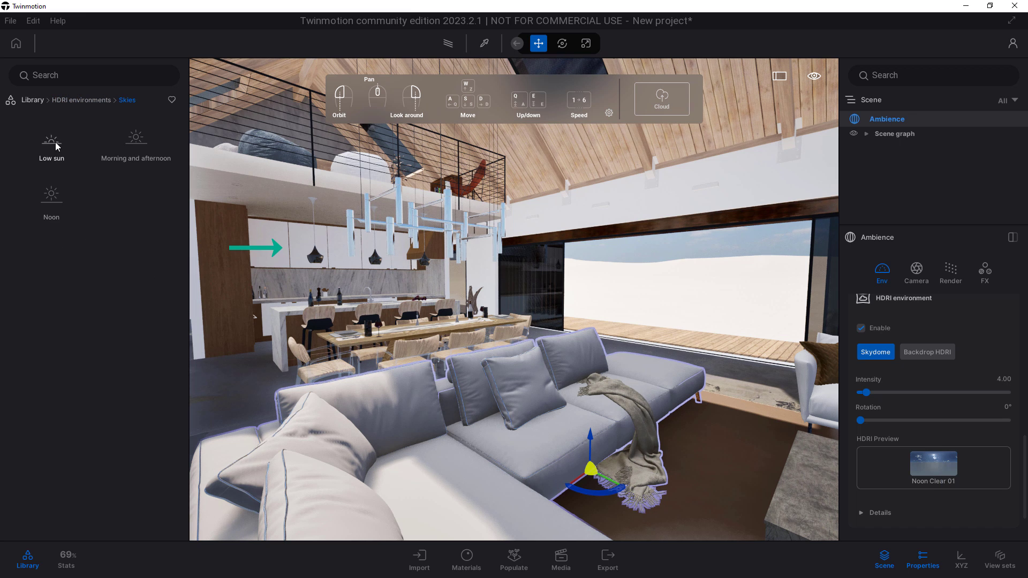
{"action": "left_click", "coordinate": [128, 148]}
{"action": "left_click", "coordinate": [55, 196]}
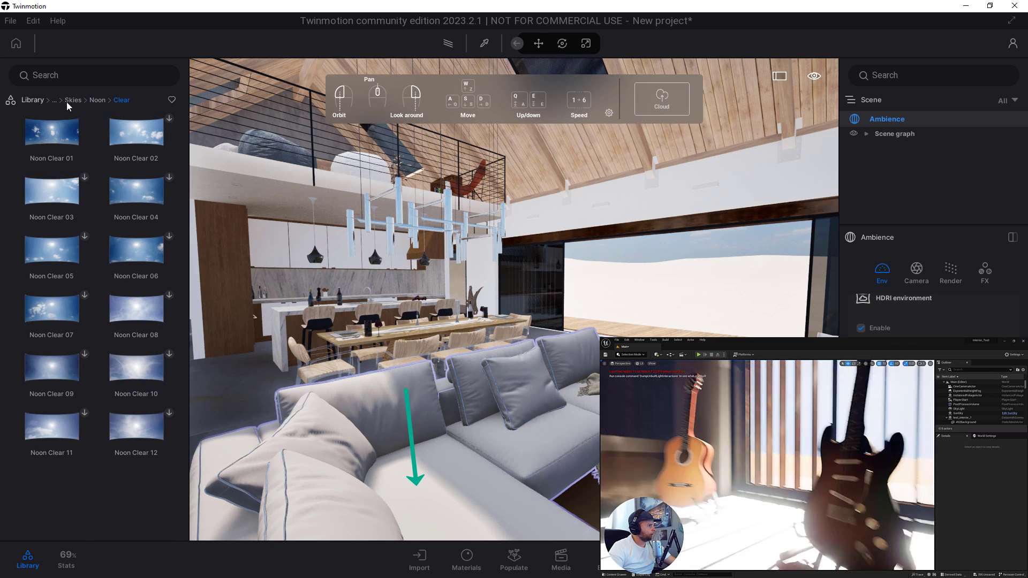
Download the MoAf Overcast 22 sky from the overcast Morning and afternoon skies and apply it to the scene.
{"action": "left_click", "coordinate": [73, 100]}
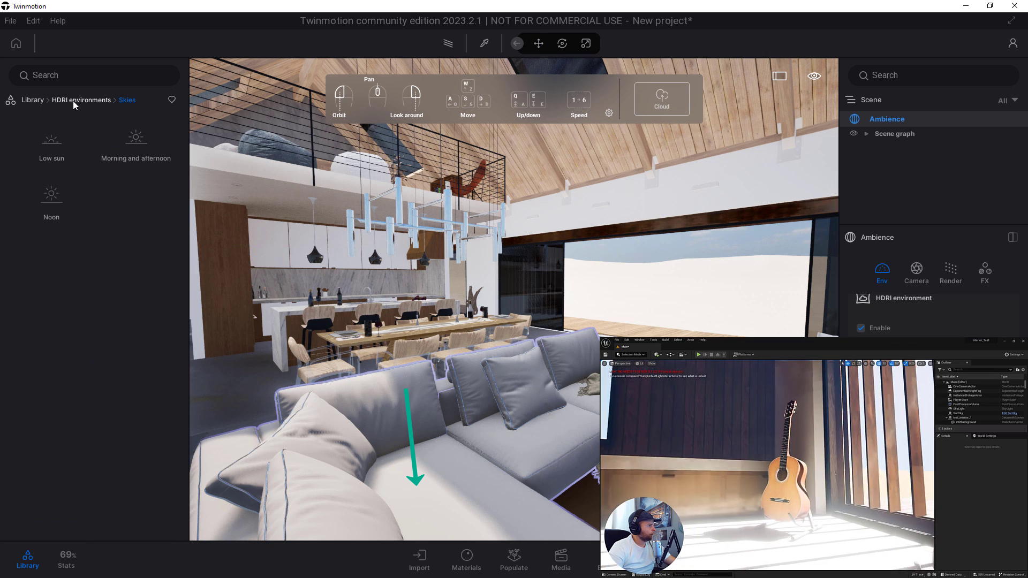
{"action": "left_click", "coordinate": [143, 143]}
{"action": "left_click", "coordinate": [52, 198]}
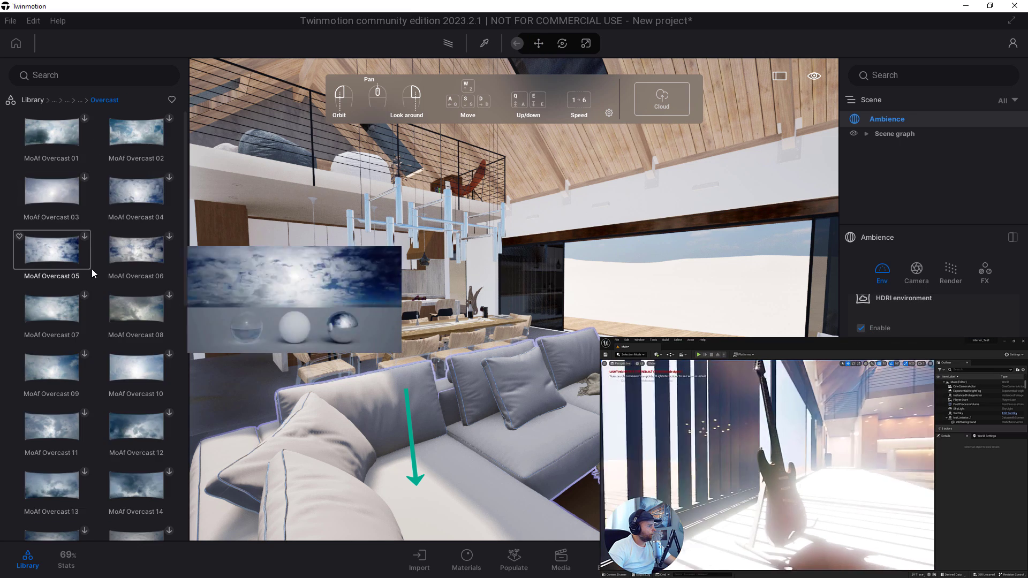
{"action": "scroll", "coordinate": [123, 375], "scroll_direction": "down", "scroll_amount": 2}
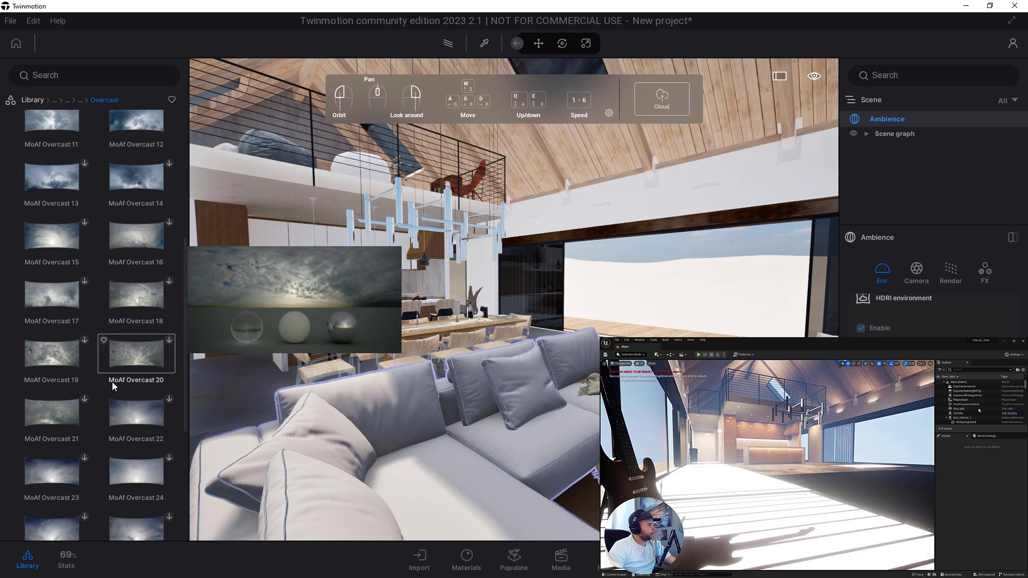
{"action": "scroll", "coordinate": [128, 348], "scroll_direction": "down", "scroll_amount": 5}
{"action": "left_click", "coordinate": [169, 314]}
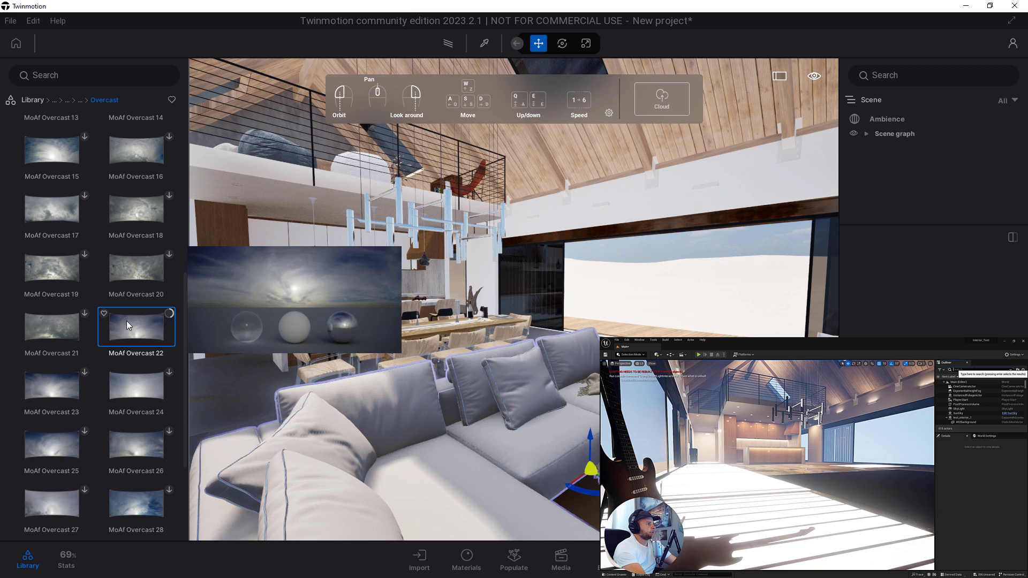
{"action": "left_click", "coordinate": [903, 122]}
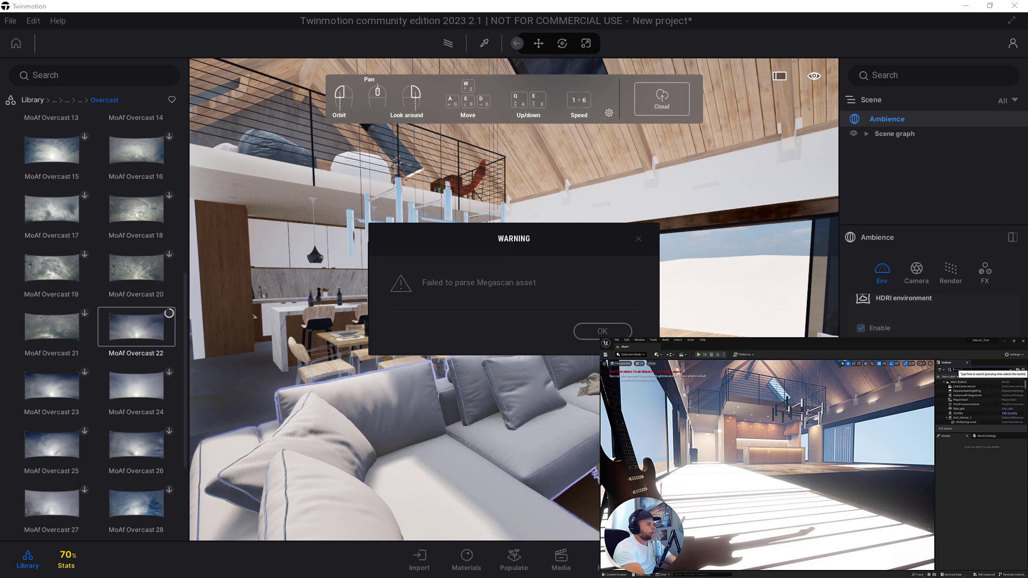
{"action": "left_click", "coordinate": [603, 331]}
{"action": "mouse_move", "coordinate": [152, 329]}
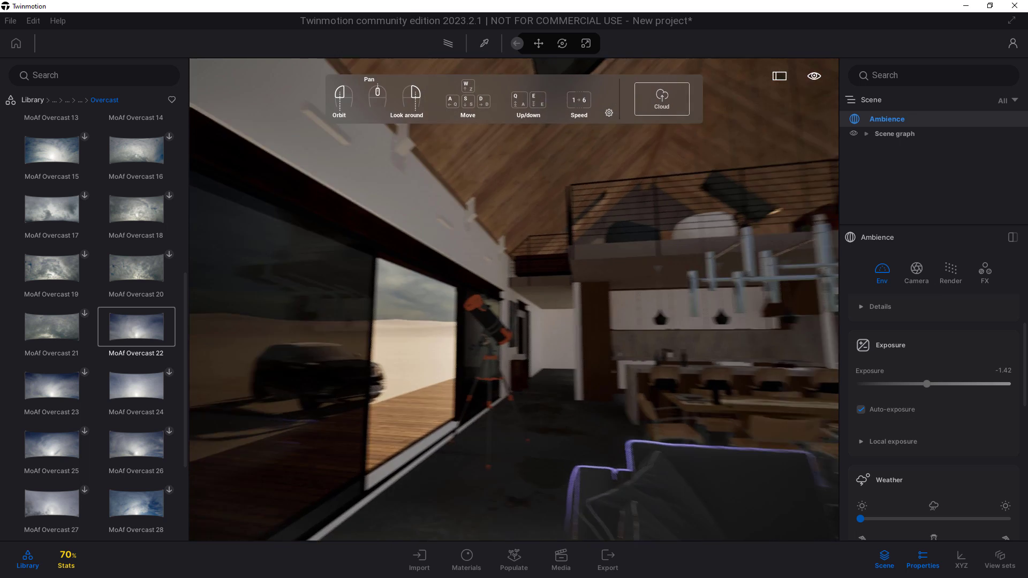
Lower the Ambient light to 0.80 in the global lighting details.
{"action": "right_click_drag", "start_coordinate": [514, 299], "coordinate": [658, 317]}
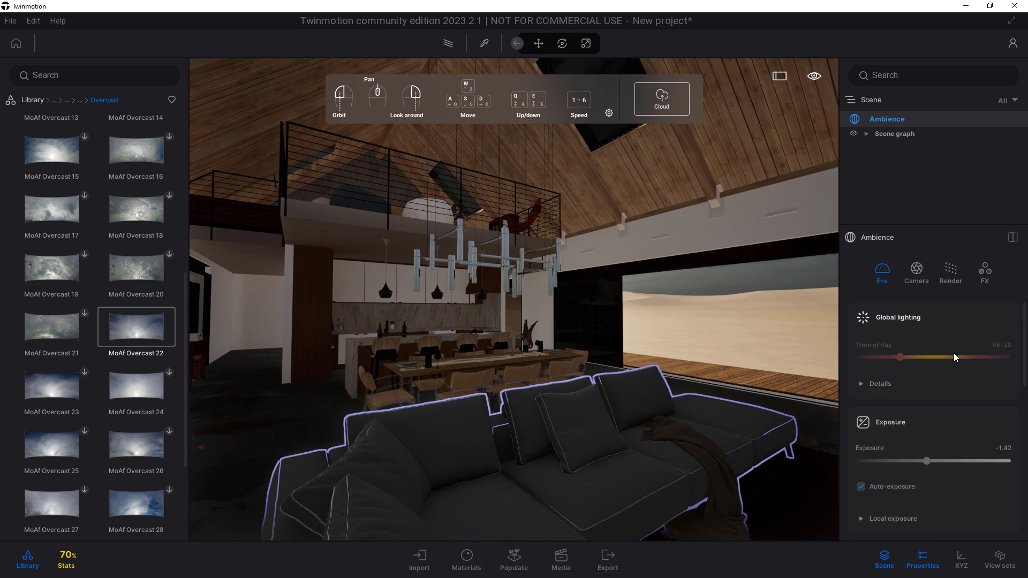
{"action": "left_click", "coordinate": [861, 381]}
{"action": "scroll", "coordinate": [937, 444], "scroll_direction": "down", "scroll_amount": 3}
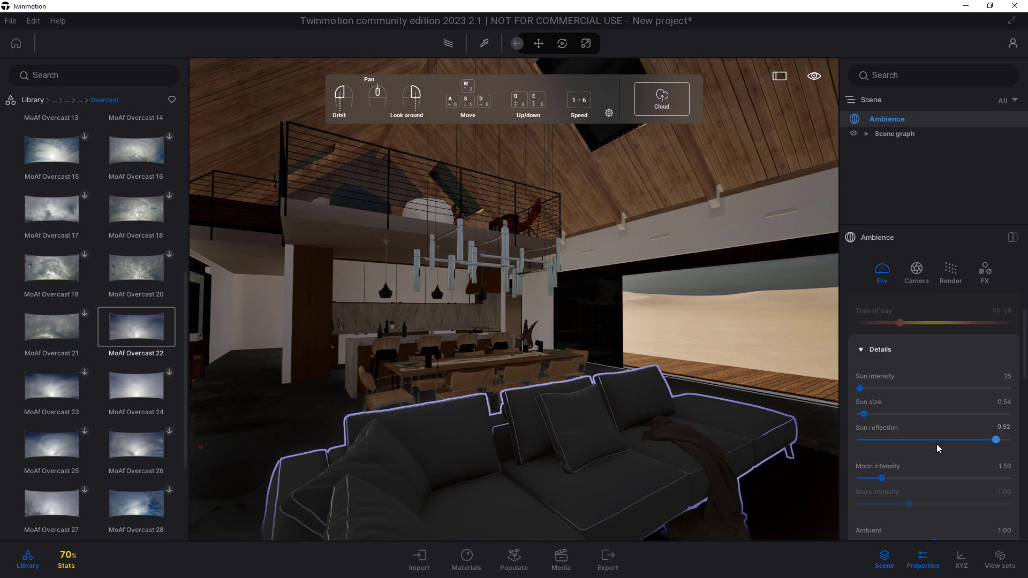
{"action": "mouse_move", "coordinate": [934, 474]}
{"action": "left_mouse_down"}
{"action": "mouse_move", "coordinate": [803, 467]}
{"action": "mouse_move", "coordinate": [920, 471]}
{"action": "left_mouse_up"}
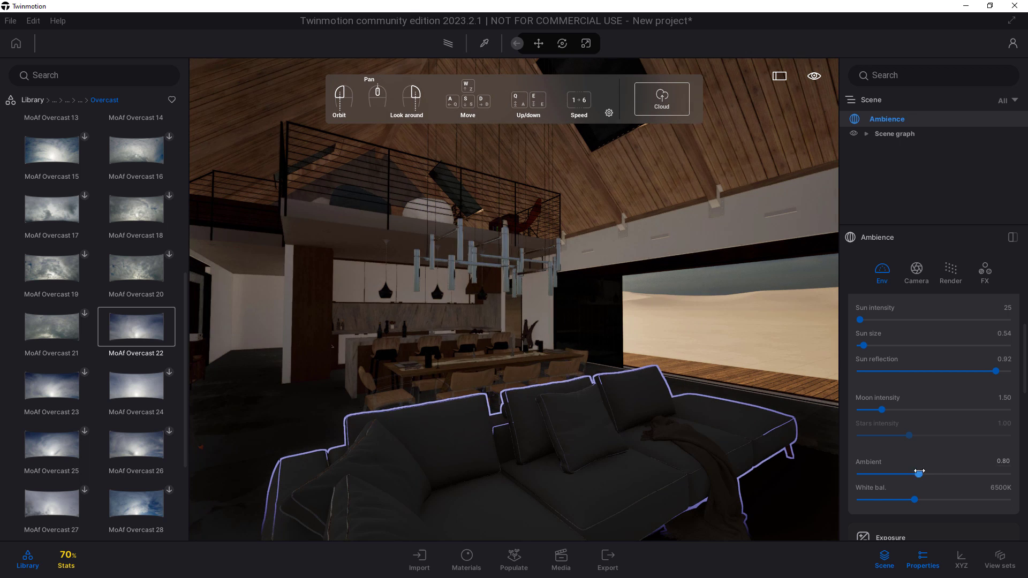
Switch the real-time render's global illumination to Lumen.
{"action": "left_click", "coordinate": [911, 270]}
{"action": "left_click", "coordinate": [953, 270]}
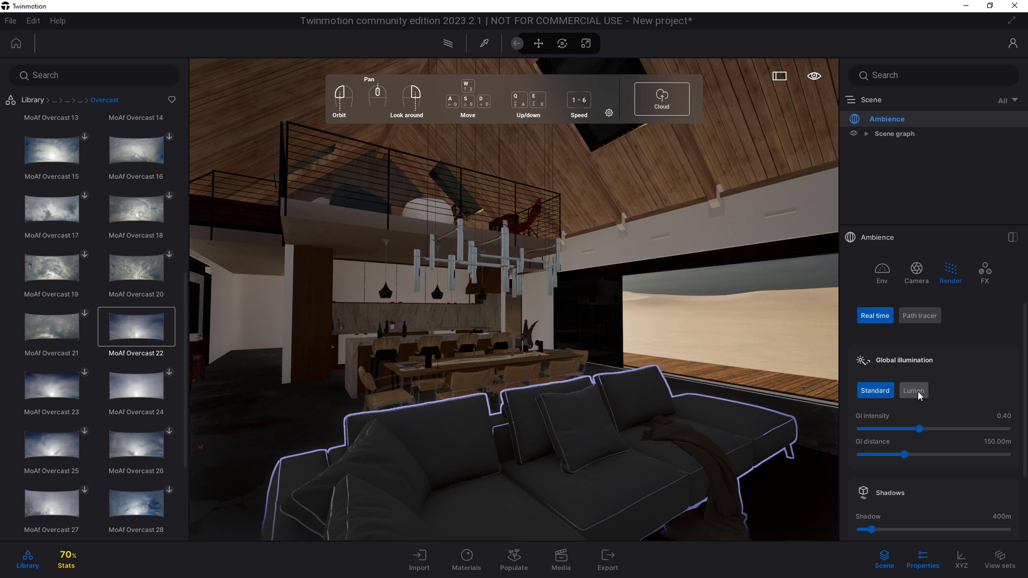
{"action": "left_click", "coordinate": [917, 393]}
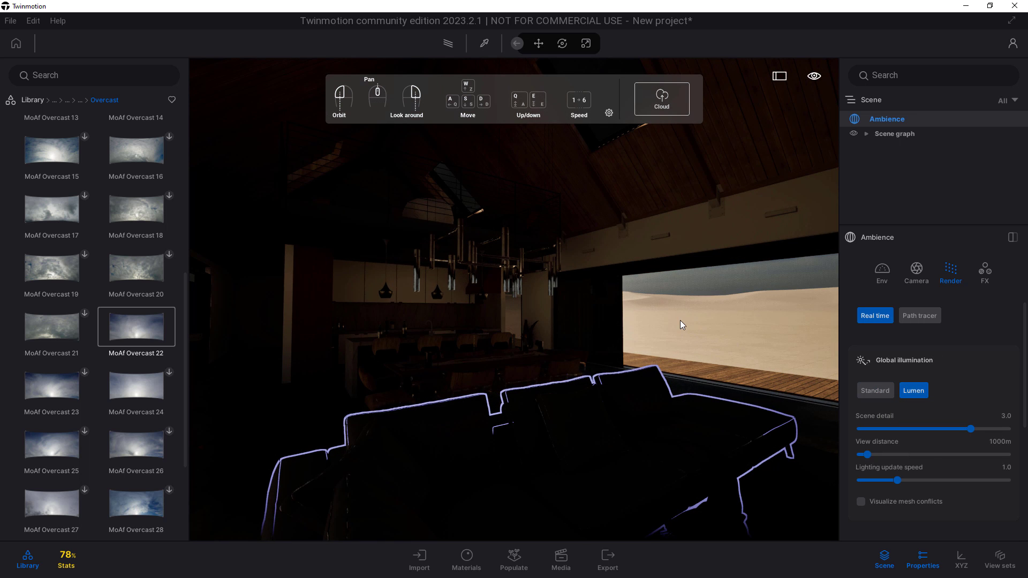
Raise the environment exposure slightly to brighten the interior.
{"action": "right_click_drag", "start_coordinate": [611, 309], "coordinate": [794, 254]}
{"action": "left_click", "coordinate": [896, 267]}
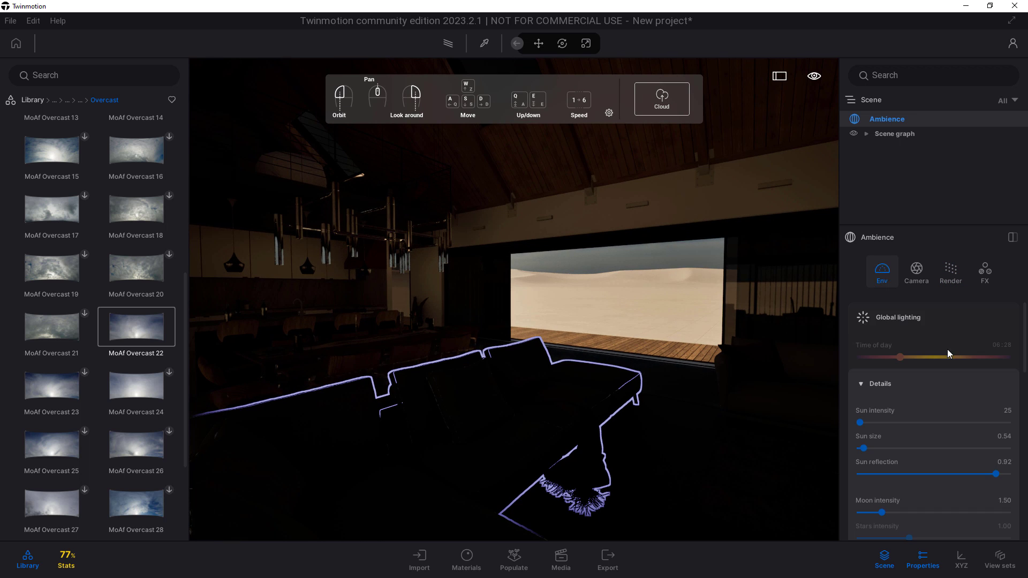
{"action": "scroll", "coordinate": [917, 455], "scroll_direction": "down", "scroll_amount": 5}
{"action": "left_click_drag", "start_coordinate": [930, 456], "coordinate": [938, 458]}
Pick the window glass material Material__94, set its opacity to 54% and make its tint white.
{"action": "right_click_drag", "start_coordinate": [696, 321], "coordinate": [567, 307]}
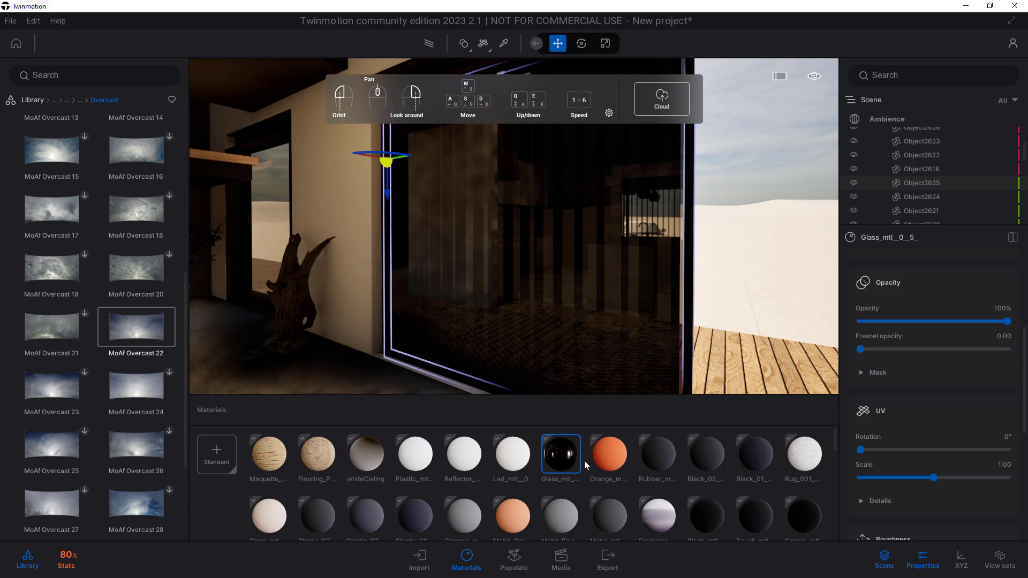
{"action": "left_click", "coordinate": [573, 278]}
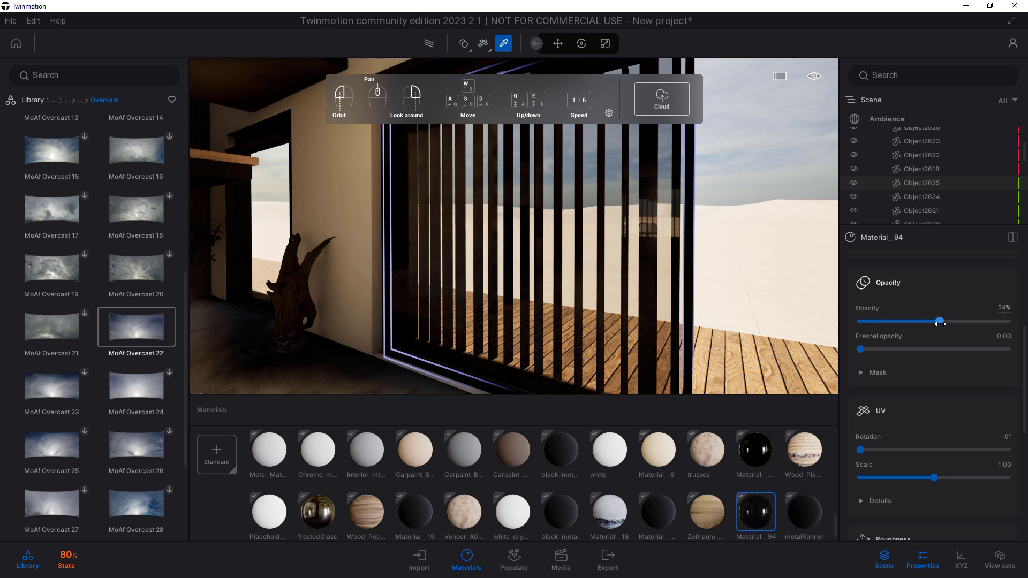
{"action": "scroll", "coordinate": [953, 361], "scroll_direction": "up", "scroll_amount": 1}
{"action": "left_click", "coordinate": [1003, 336]}
{"action": "left_click_drag", "start_coordinate": [502, 268], "coordinate": [516, 211]}
{"action": "left_click", "coordinate": [569, 395]}
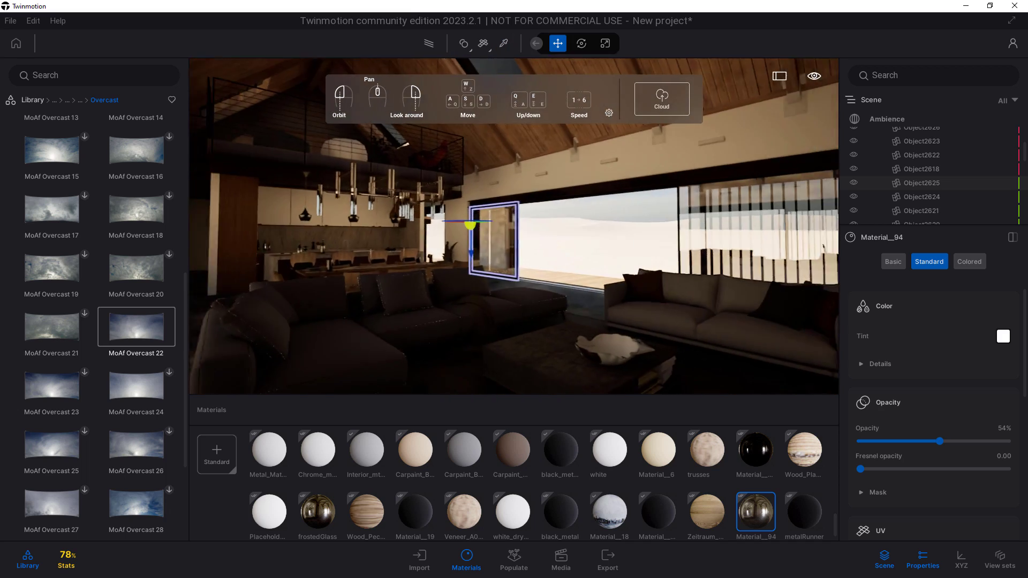
Adjust the Specular amount in the roughness details of the window glass material.
{"action": "scroll", "coordinate": [863, 399], "scroll_direction": "down", "scroll_amount": 2}
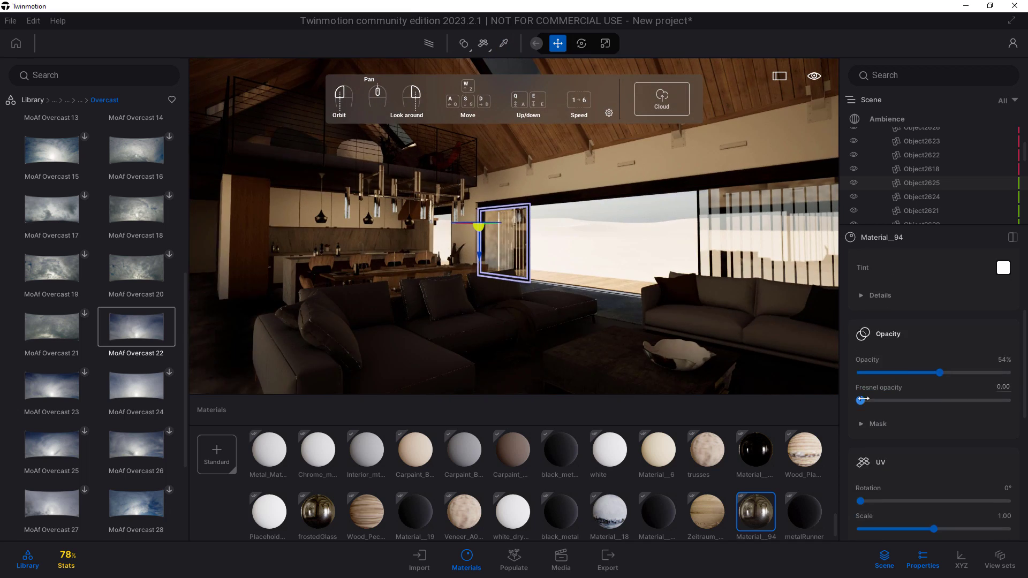
{"action": "scroll", "coordinate": [929, 441], "scroll_direction": "down", "scroll_amount": 12}
{"action": "scroll", "coordinate": [929, 440], "scroll_direction": "up", "scroll_amount": 1}
{"action": "scroll", "coordinate": [873, 393], "scroll_direction": "up", "scroll_amount": 3}
{"action": "left_click", "coordinate": [862, 397]}
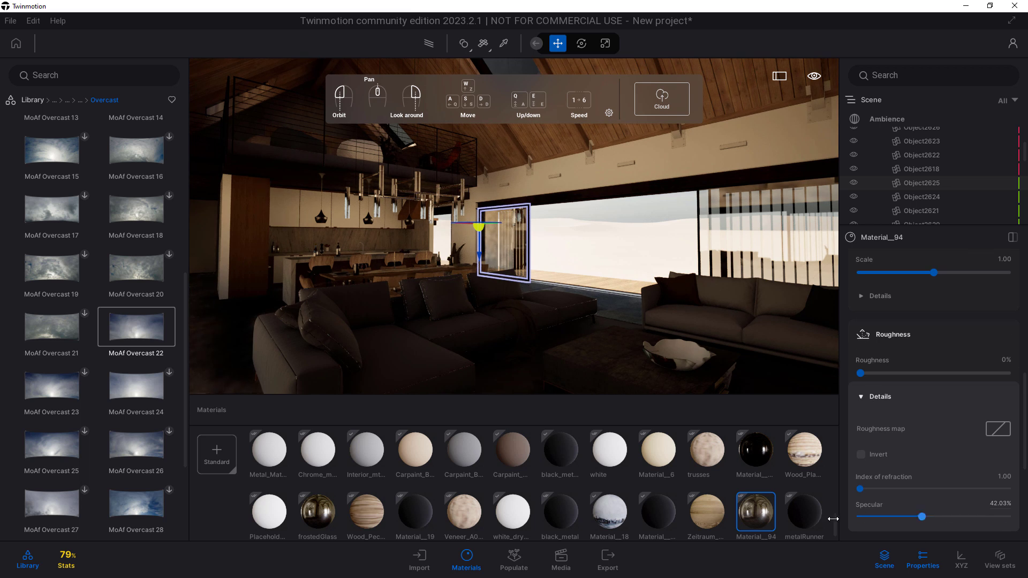
{"action": "scroll", "coordinate": [949, 384], "scroll_direction": "up", "scroll_amount": 10}
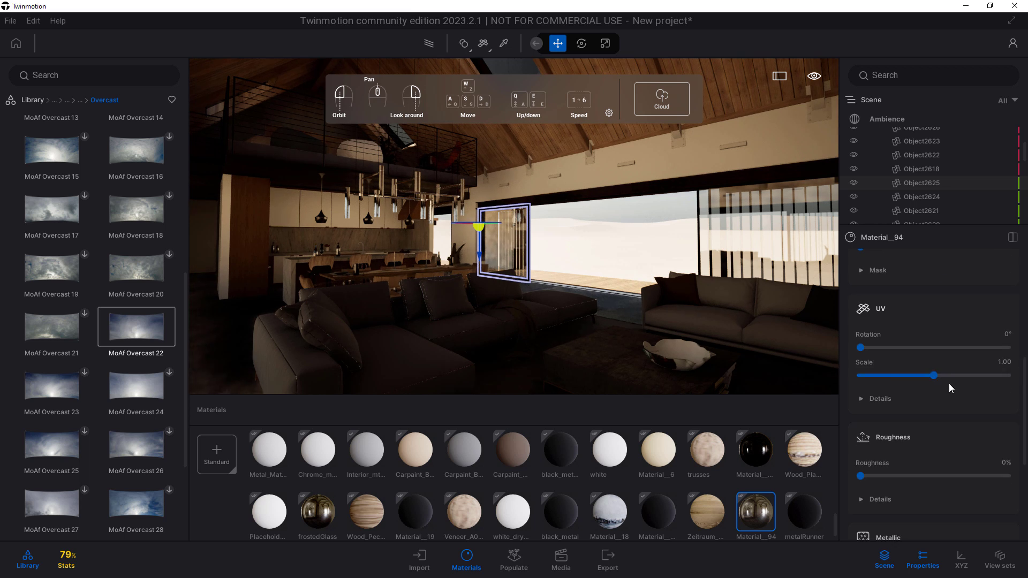
{"action": "scroll", "coordinate": [869, 368], "scroll_direction": "up", "scroll_amount": 2}
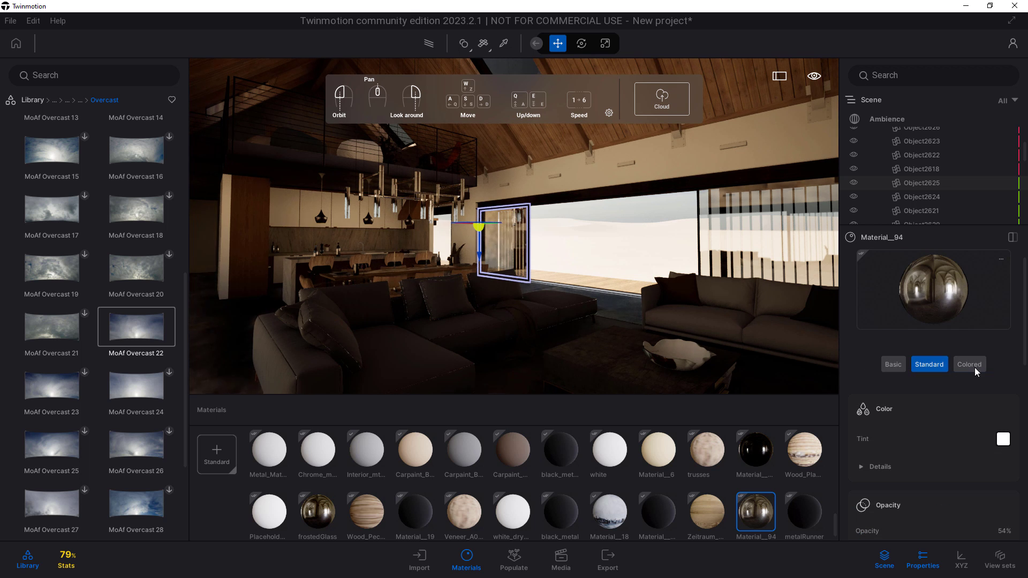
Apply the black_metal material to the tubes of the pendant chandelier above the dining table.
{"action": "right_click_drag", "start_coordinate": [539, 267], "coordinate": [420, 241]}
{"action": "key", "text": "w"}
{"action": "key", "text": "s"}
{"action": "key", "text": "w"}
{"action": "key", "text": "s"}
{"action": "right_click_drag", "start_coordinate": [581, 215], "coordinate": [580, 255]}
{"action": "key", "text": "w"}
{"action": "left_click", "coordinate": [509, 212]}
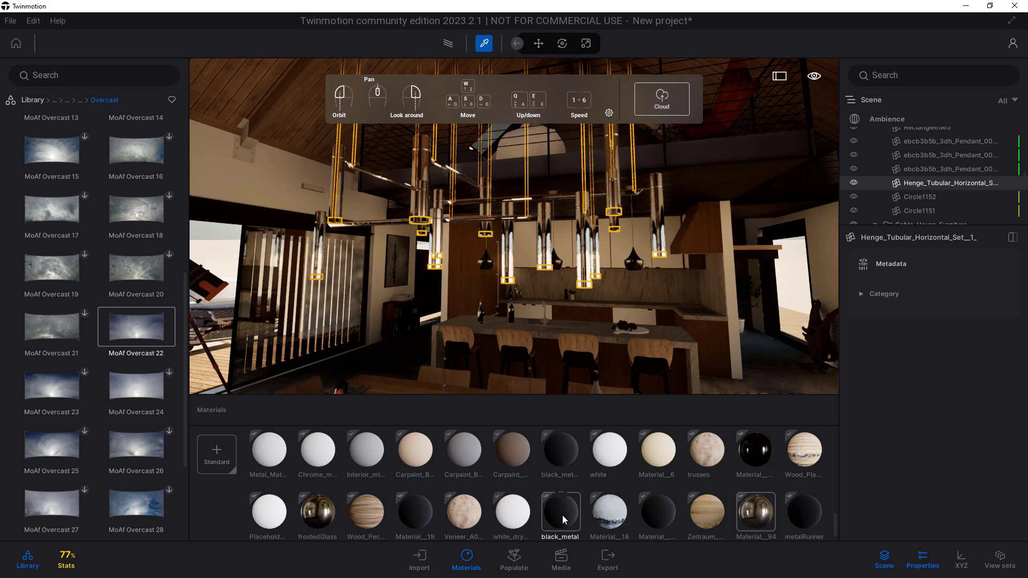
{"action": "left_click_drag", "start_coordinate": [563, 519], "coordinate": [591, 289]}
Apply the Henge_Tubular_Horizontal_Set_3 material to the lower ends of the chandelier tubes.
{"action": "key", "text": "w"}
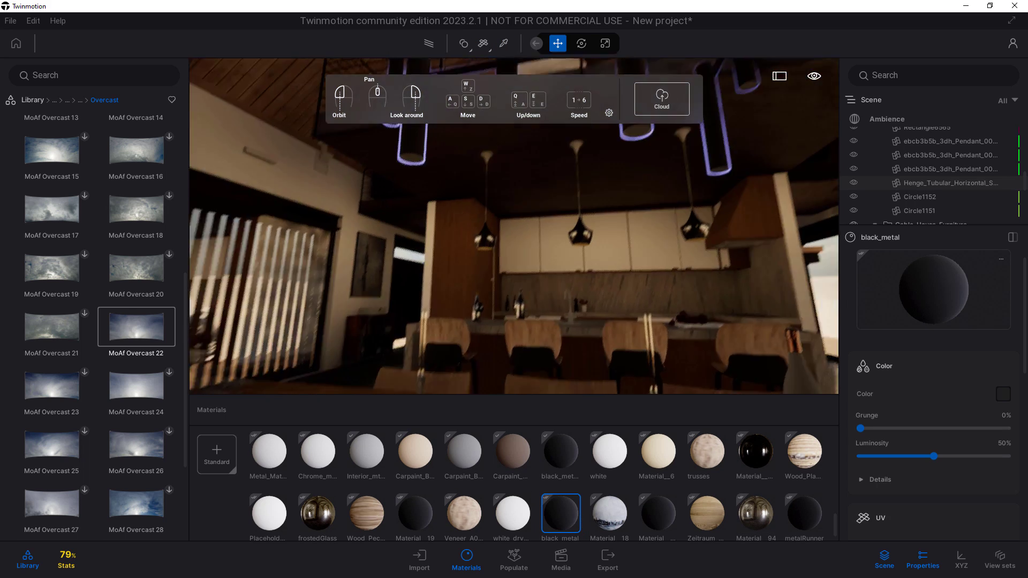
{"action": "right_click_drag", "start_coordinate": [625, 226], "coordinate": [643, 161]}
{"action": "left_click", "coordinate": [600, 208]}
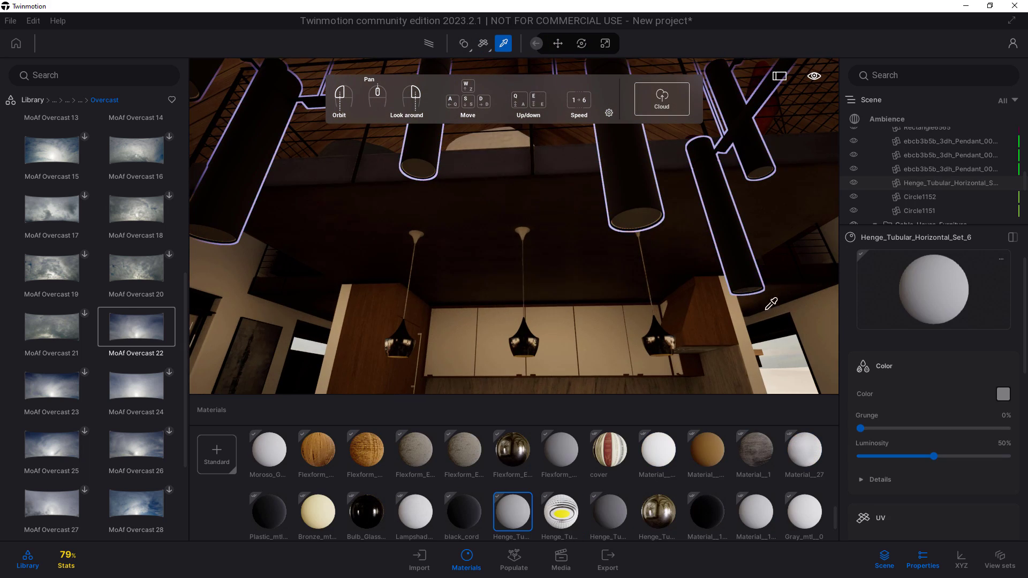
{"action": "scroll", "coordinate": [785, 476], "scroll_direction": "down", "scroll_amount": 2}
{"action": "left_click_drag", "start_coordinate": [565, 446], "coordinate": [643, 220]}
{"action": "key", "text": "s"}
Make the tube-end material emissive with a light orange luminance filter and a glow of 100 nit.
{"action": "scroll", "coordinate": [945, 317], "scroll_direction": "down", "scroll_amount": 5}
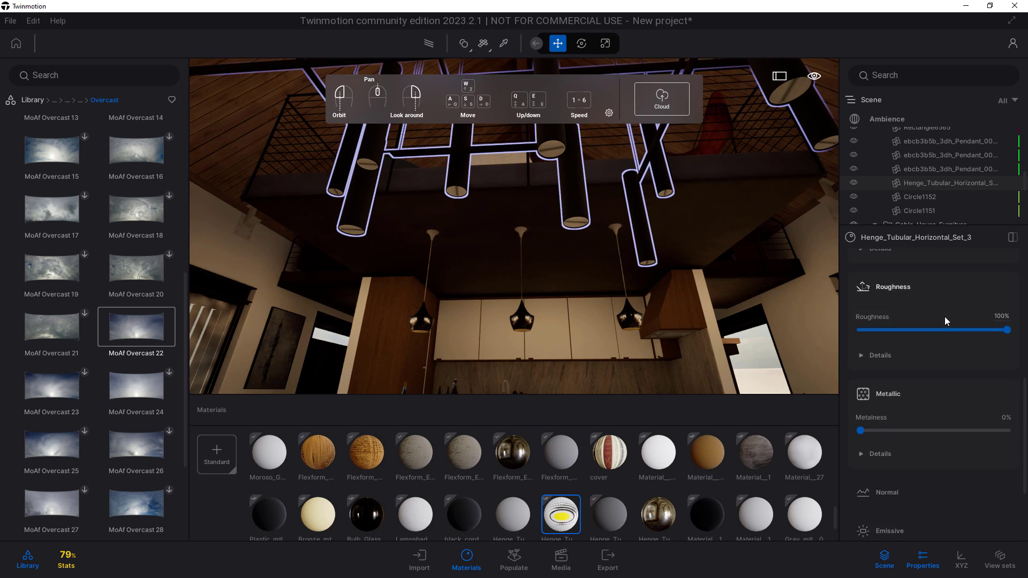
{"action": "left_click", "coordinate": [919, 396]}
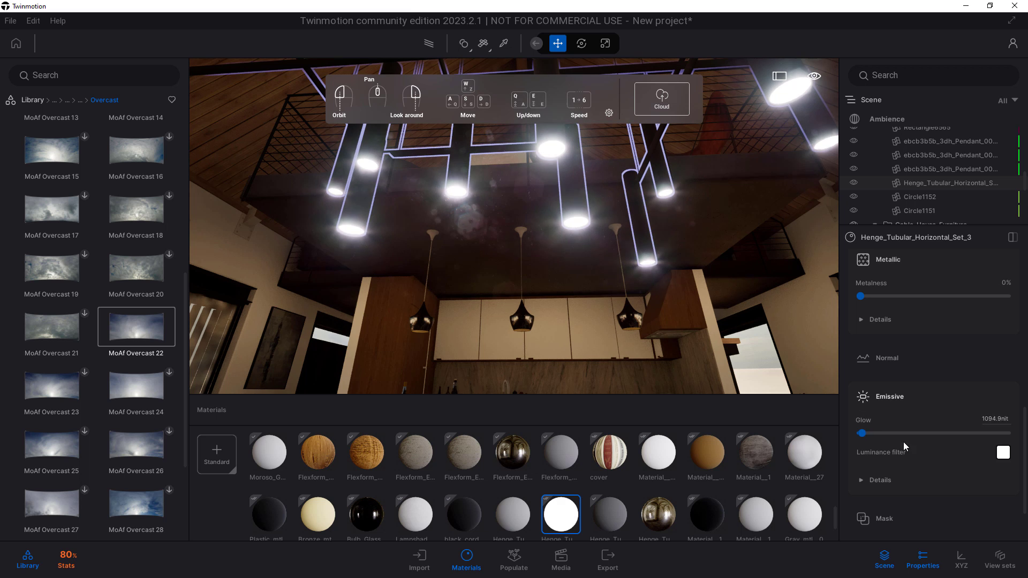
{"action": "left_click", "coordinate": [1002, 384]}
{"action": "left_click_drag", "start_coordinate": [425, 289], "coordinate": [461, 307]}
{"action": "left_click", "coordinate": [569, 395]}
{"action": "left_click", "coordinate": [998, 351]}
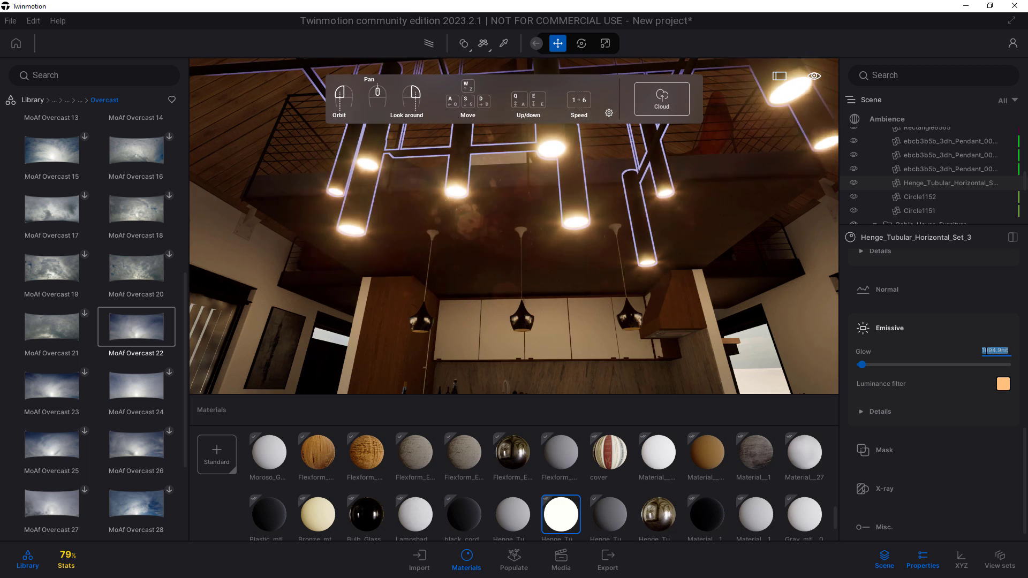
{"action": "type", "text": "100"}
{"action": "key", "text": "Return"}
Copy the dark wood material of the kitchen base cabinets onto the white upper cabinet doors.
{"action": "right_click_drag", "start_coordinate": [535, 267], "coordinate": [566, 281]}
{"action": "key", "text": "w"}
{"action": "key", "text": "w"}
{"action": "left_click", "coordinate": [565, 280]}
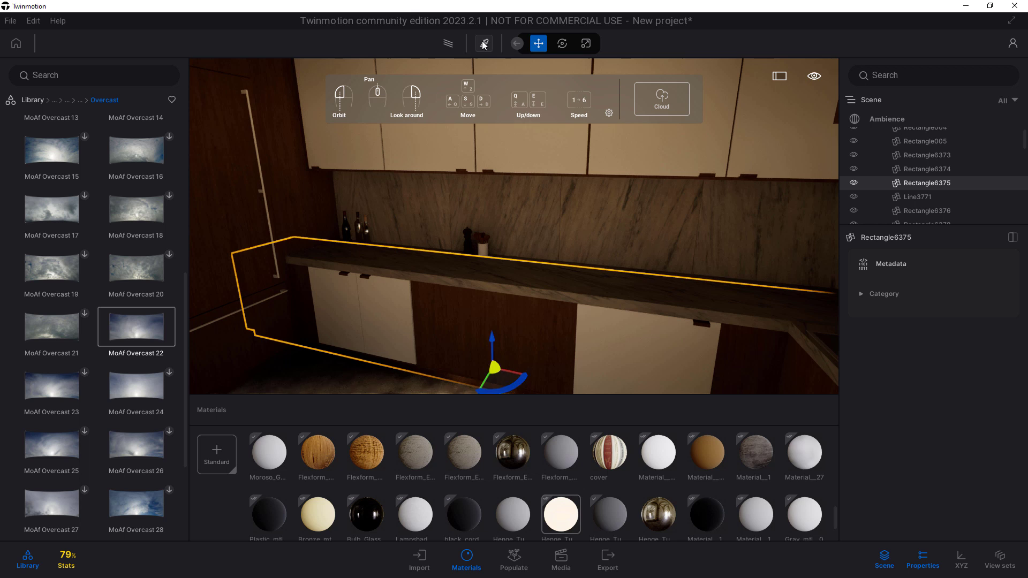
{"action": "left_click", "coordinate": [531, 354]}
{"action": "left_click_drag", "start_coordinate": [512, 515], "coordinate": [634, 148]}
Apply the Wood_Pecan_33_21_150cm__0 material to the interior woodwork.
{"action": "right_click_drag", "start_coordinate": [634, 148], "coordinate": [620, 324]}
{"action": "key", "text": "w"}
{"action": "left_click", "coordinate": [616, 157]}
{"action": "key", "text": "w"}
{"action": "key", "text": "w"}
{"action": "left_click_drag", "start_coordinate": [366, 467], "coordinate": [510, 300]}
Find the brown Leather_mtl__0__1_ material among the project materials and apply it to the gray sofa beside the slatted window.
{"action": "right_click_drag", "start_coordinate": [510, 300], "coordinate": [605, 321]}
{"action": "scroll", "coordinate": [529, 471], "scroll_direction": "up", "scroll_amount": 8}
{"action": "key", "text": "w"}
{"action": "right_click_drag", "start_coordinate": [666, 373], "coordinate": [637, 342]}
{"action": "key", "text": "w"}
{"action": "scroll", "coordinate": [720, 508], "scroll_direction": "down", "scroll_amount": 1}
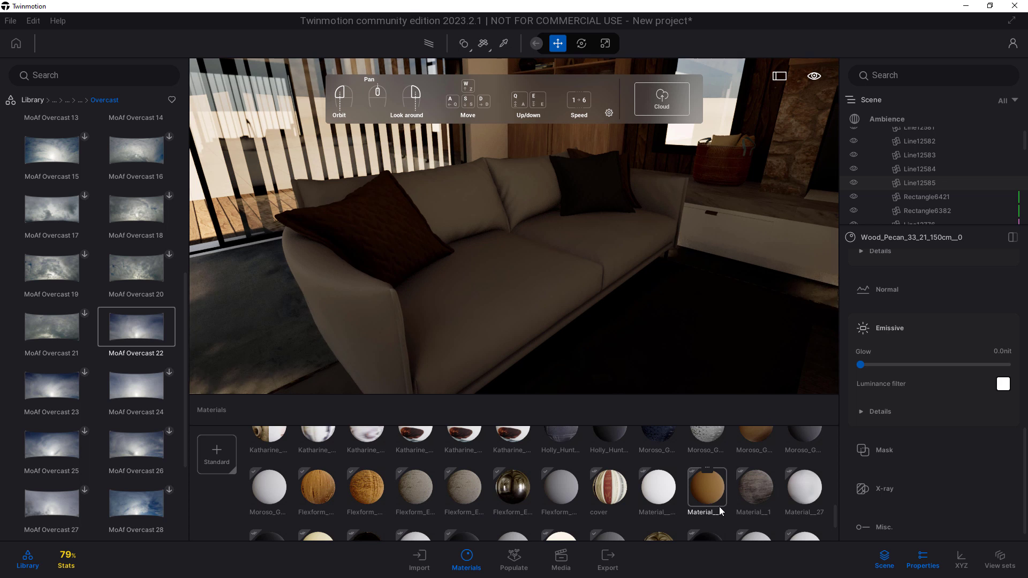
{"action": "scroll", "coordinate": [574, 477], "scroll_direction": "down", "scroll_amount": 5}
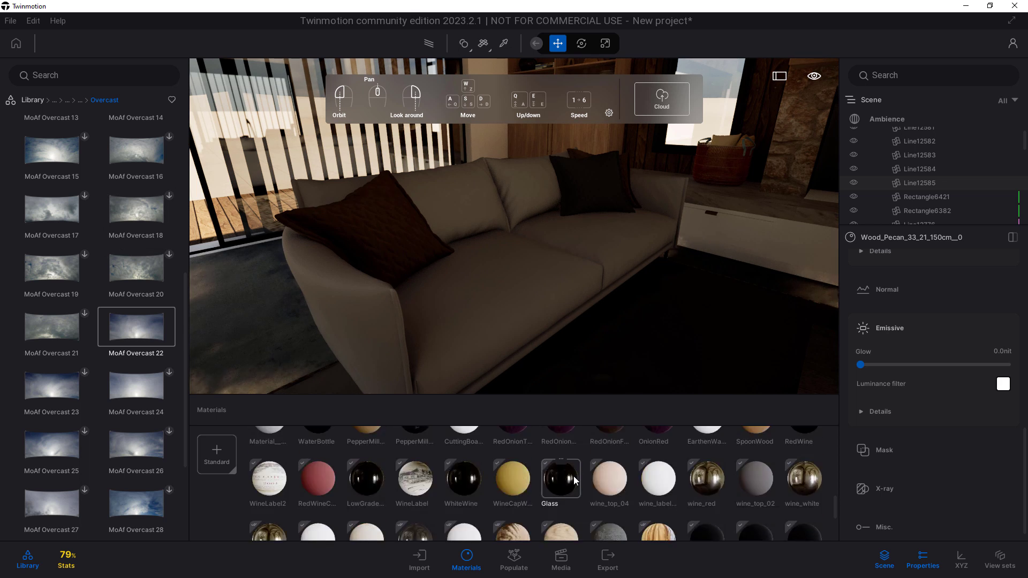
{"action": "scroll", "coordinate": [544, 493], "scroll_direction": "up", "scroll_amount": 3}
{"action": "left_click_drag", "start_coordinate": [608, 500], "coordinate": [654, 484]}
{"action": "scroll", "coordinate": [654, 484], "scroll_direction": "down", "scroll_amount": 6}
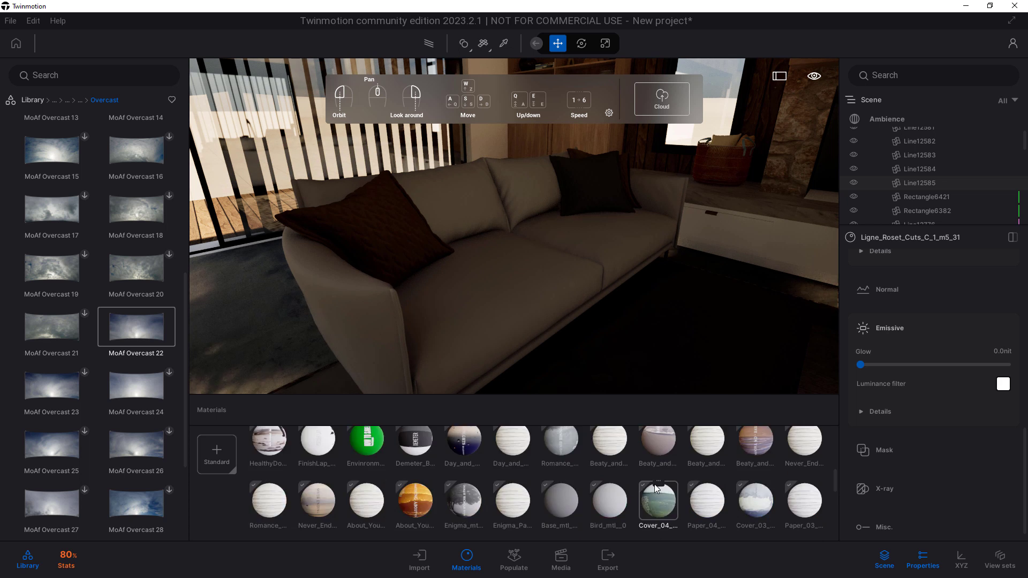
{"action": "scroll", "coordinate": [654, 484], "scroll_direction": "up", "scroll_amount": 5}
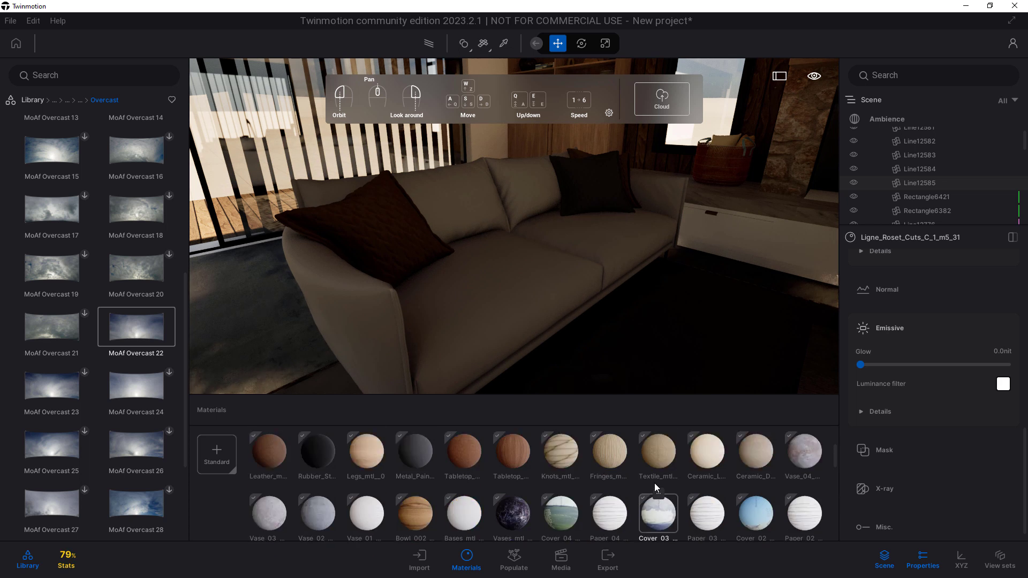
{"action": "left_click_drag", "start_coordinate": [269, 503], "coordinate": [467, 323]}
Copy the wood material of the wall shelving onto the white drawer fronts of the fireplace bench.
{"action": "scroll", "coordinate": [467, 322], "scroll_direction": "up", "scroll_amount": 3}
{"action": "right_click_drag", "start_coordinate": [467, 322], "coordinate": [487, 317]}
{"action": "scroll", "coordinate": [488, 323], "scroll_direction": "up", "scroll_amount": 3}
{"action": "right_click_drag", "start_coordinate": [734, 349], "coordinate": [413, 185]}
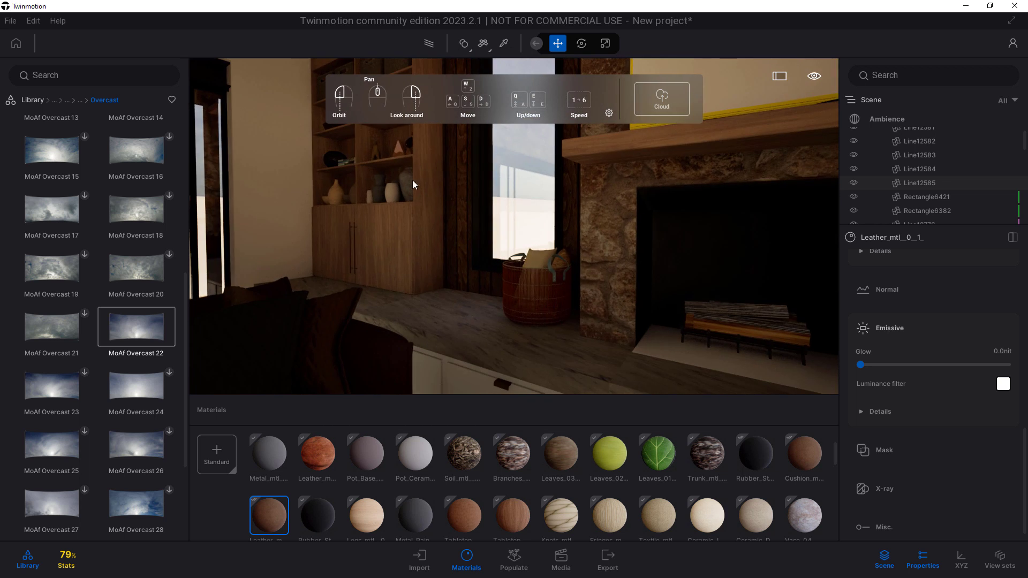
{"action": "left_click", "coordinate": [402, 277]}
{"action": "left_click_drag", "start_coordinate": [473, 515], "coordinate": [471, 374]}
Apply the brown Material__21 to the front of the long bench below the fireplace.
{"action": "right_click_drag", "start_coordinate": [471, 374], "coordinate": [803, 343]}
{"action": "right_click_drag", "start_coordinate": [482, 278], "coordinate": [600, 266]}
{"action": "scroll", "coordinate": [599, 267], "scroll_direction": "up", "scroll_amount": 3}
{"action": "left_click", "coordinate": [502, 44]}
{"action": "left_click", "coordinate": [702, 303]}
{"action": "right_click_drag", "start_coordinate": [702, 303], "coordinate": [571, 252]}
{"action": "scroll", "coordinate": [570, 252], "scroll_direction": "up", "scroll_amount": 3}
{"action": "left_click_drag", "start_coordinate": [509, 510], "coordinate": [601, 323]}
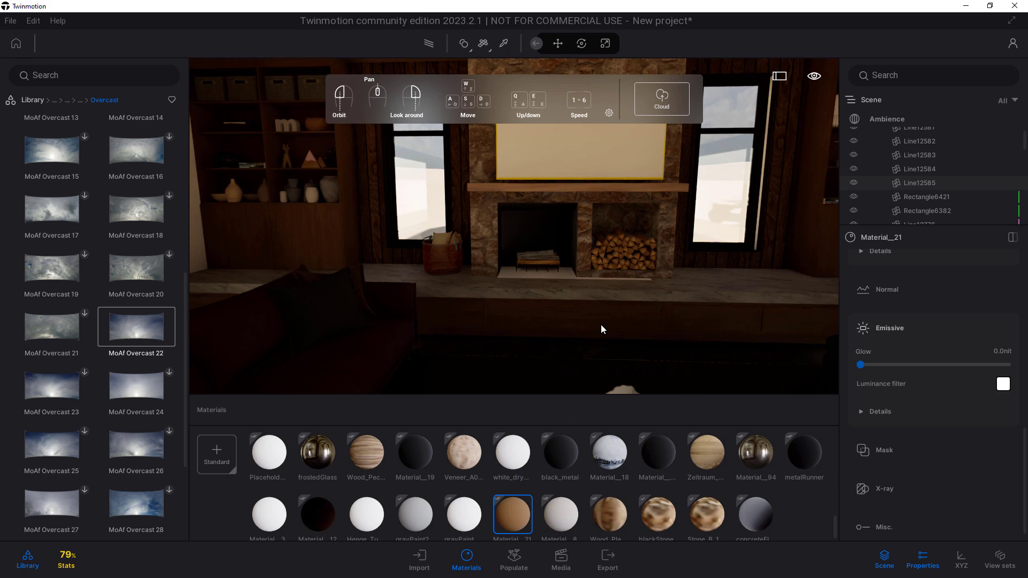
Apply the dark gray Carpet wool var 02 fabric to the seats and backs of the dining chairs.
{"action": "right_click_drag", "start_coordinate": [723, 286], "coordinate": [557, 268]}
{"action": "scroll", "coordinate": [556, 268], "scroll_direction": "up", "scroll_amount": 3}
{"action": "right_click_drag", "start_coordinate": [642, 279], "coordinate": [482, 276]}
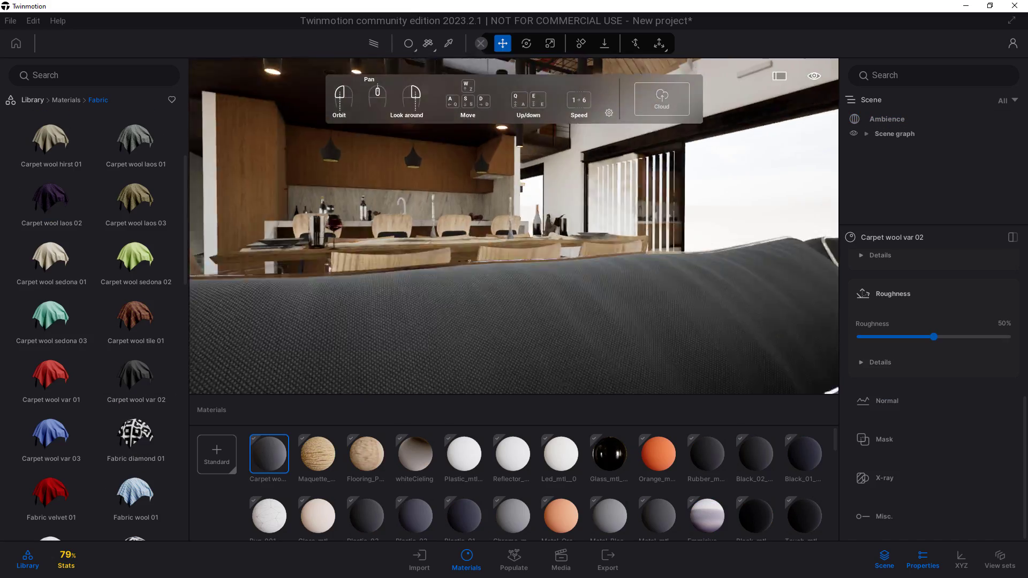
{"action": "right_click_drag", "start_coordinate": [469, 260], "coordinate": [656, 452]}
{"action": "right_click_drag", "start_coordinate": [535, 321], "coordinate": [648, 318]}
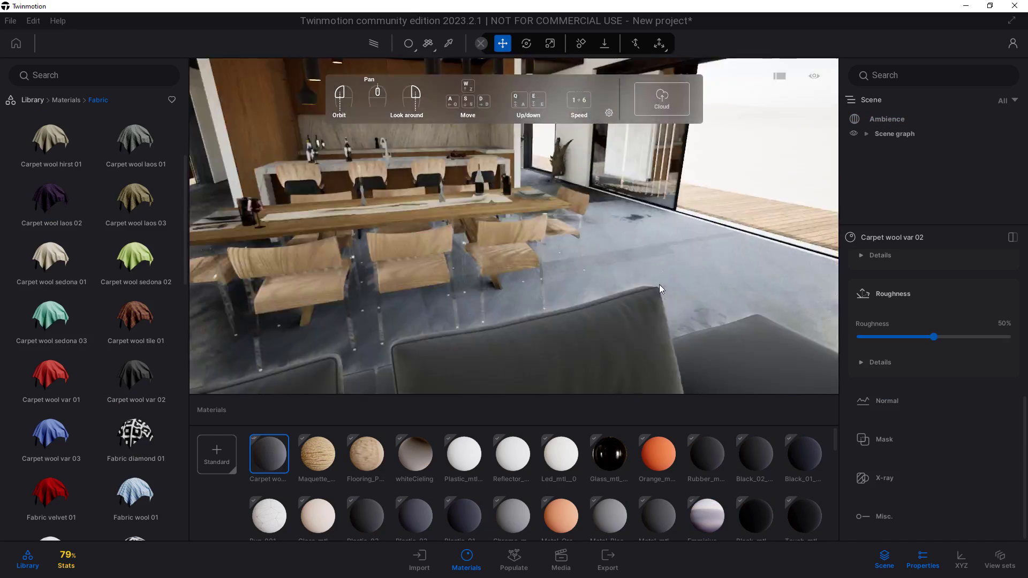
{"action": "left_click", "coordinate": [541, 341]}
{"action": "mouse_move", "coordinate": [541, 341]}
{"action": "right_mouse_down"}
{"action": "mouse_move", "coordinate": [512, 335]}
{"action": "mouse_move", "coordinate": [579, 332]}
{"action": "mouse_move", "coordinate": [535, 343]}
{"action": "right_mouse_up"}
{"action": "scroll", "coordinate": [162, 387], "scroll_direction": "up", "scroll_amount": 2}
{"action": "scroll", "coordinate": [162, 386], "scroll_direction": "up", "scroll_amount": 1}
{"action": "left_click_drag", "start_coordinate": [51, 194], "coordinate": [156, 299]}
{"action": "right_click_drag", "start_coordinate": [428, 321], "coordinate": [460, 321]}
Make a brown copy of the Carpet wool var 02 material and apply it to the furniture.
{"action": "right_click", "coordinate": [268, 466]}
{"action": "left_click", "coordinate": [250, 380]}
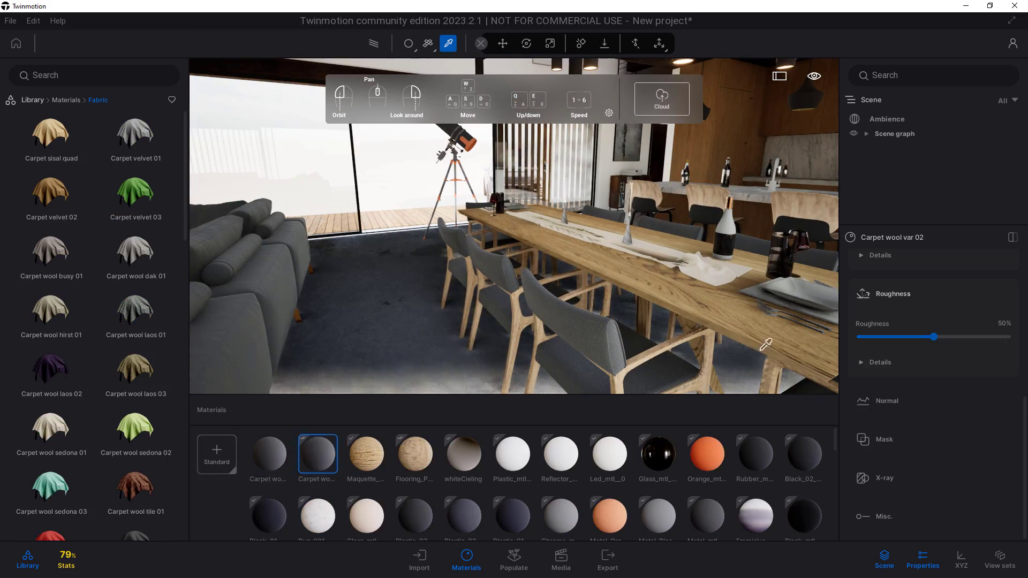
{"action": "left_click", "coordinate": [1003, 377]}
{"action": "left_click", "coordinate": [456, 300]}
{"action": "left_click_drag", "start_coordinate": [500, 327], "coordinate": [501, 225]}
{"action": "left_click", "coordinate": [569, 395]}
{"action": "left_click_drag", "start_coordinate": [269, 454], "coordinate": [563, 321]}
Adjust the color of the selected material with the color picker.
{"action": "scroll", "coordinate": [959, 461], "scroll_direction": "down", "scroll_amount": 5}
{"action": "mouse_move", "coordinate": [536, 321]}
{"action": "right_mouse_down"}
{"action": "mouse_move", "coordinate": [589, 323]}
{"action": "mouse_move", "coordinate": [535, 322]}
{"action": "right_mouse_up"}
{"action": "scroll", "coordinate": [959, 428], "scroll_direction": "up", "scroll_amount": 4}
{"action": "left_click", "coordinate": [1004, 309]}
{"action": "left_click_drag", "start_coordinate": [501, 230], "coordinate": [501, 269]}
{"action": "left_click_drag", "start_coordinate": [527, 173], "coordinate": [819, 135]}
{"action": "left_click_drag", "start_coordinate": [752, 255], "coordinate": [749, 260]}
{"action": "left_click", "coordinate": [861, 357]}
Apply the Long pile carpet 02 material to the living-room rug under the sofa.
{"action": "right_click_drag", "start_coordinate": [535, 268], "coordinate": [492, 284]}
{"action": "scroll", "coordinate": [656, 477], "scroll_direction": "down", "scroll_amount": 1}
{"action": "left_click_drag", "start_coordinate": [804, 486], "coordinate": [584, 306]}
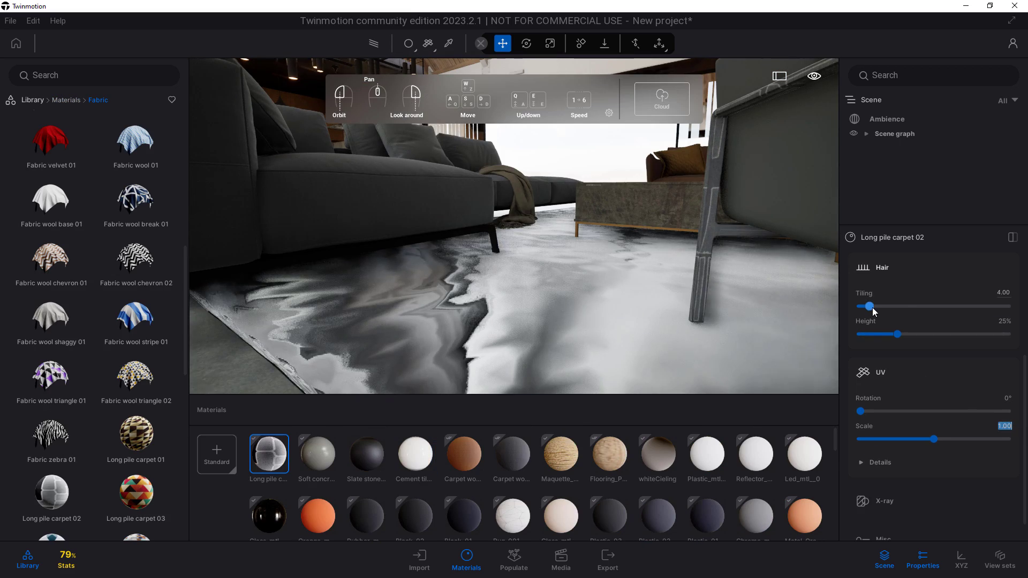
Set the rug's hair tiling to 17.27 and its hair height to 59%.
{"action": "left_click_drag", "start_coordinate": [872, 310], "coordinate": [909, 307]}
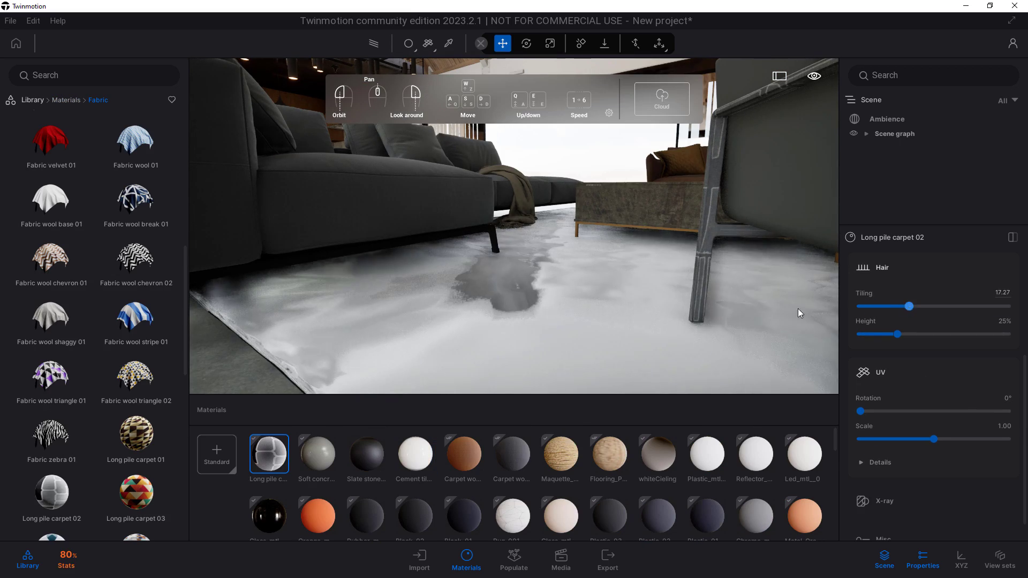
{"action": "scroll", "coordinate": [339, 351], "scroll_direction": "up", "scroll_amount": 3}
{"action": "left_click", "coordinate": [947, 333]}
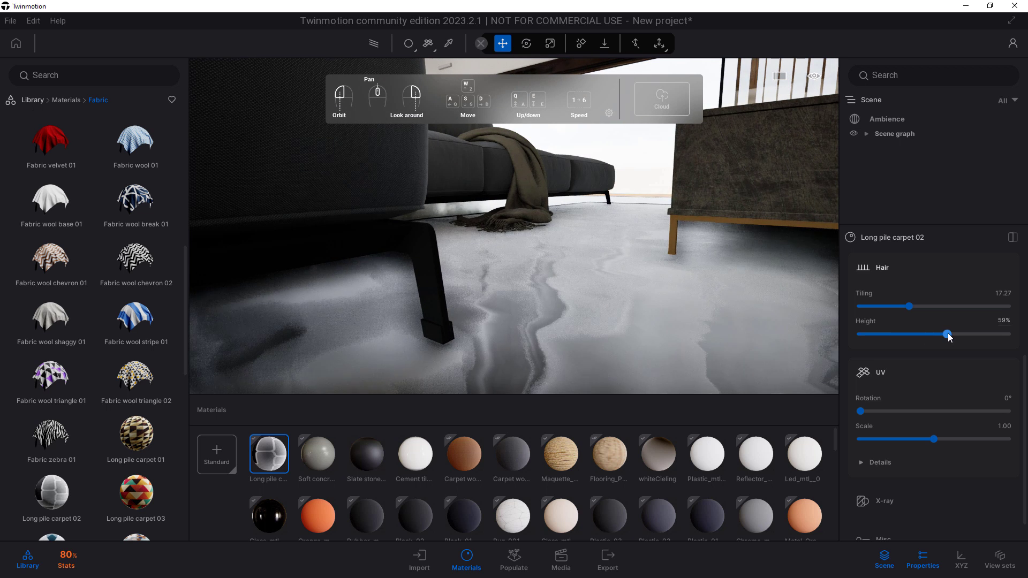
{"action": "scroll", "coordinate": [943, 320], "scroll_direction": "up", "scroll_amount": 1}
{"action": "left_click", "coordinate": [889, 319]}
{"action": "scroll", "coordinate": [965, 366], "scroll_direction": "down", "scroll_amount": 1}
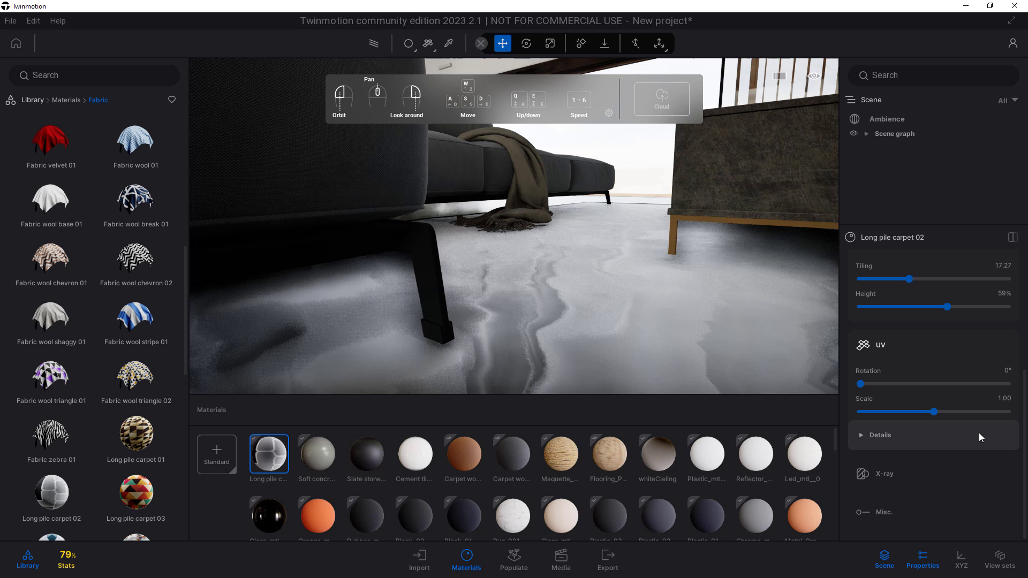
Review the stretch, offset and speed values in the rug material's UV details and its color settings.
{"action": "left_click", "coordinate": [869, 428]}
{"action": "scroll", "coordinate": [931, 440], "scroll_direction": "down", "scroll_amount": 3}
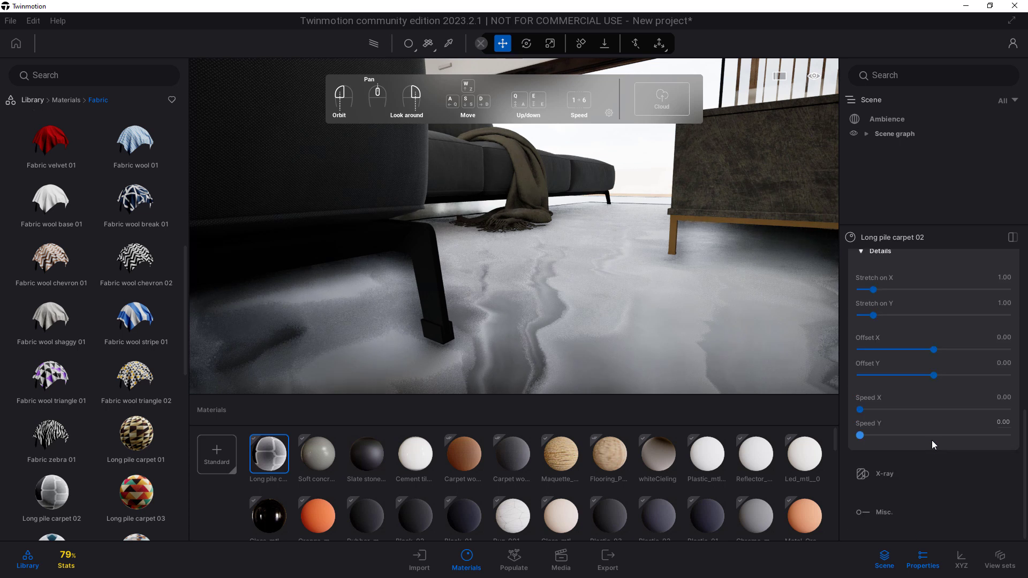
{"action": "scroll", "coordinate": [932, 439], "scroll_direction": "up", "scroll_amount": 5}
{"action": "scroll", "coordinate": [959, 334], "scroll_direction": "up", "scroll_amount": 1}
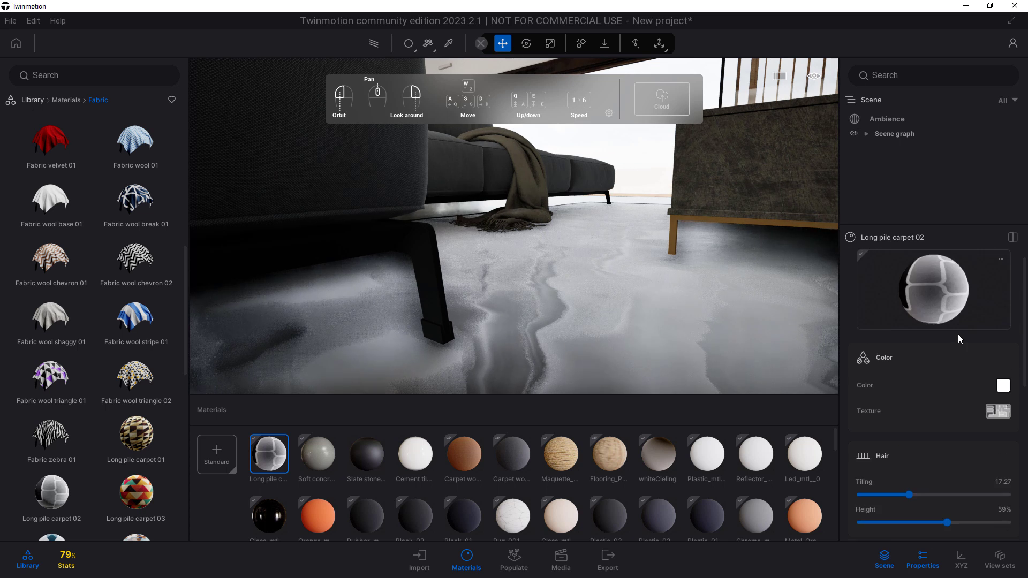
Darken the color of the rug's Long pile carpet 02 material to a medium gray with the color picker.
{"action": "scroll", "coordinate": [665, 317], "scroll_direction": "down", "scroll_amount": 3}
{"action": "right_click_drag", "start_coordinate": [665, 329], "coordinate": [682, 343]}
{"action": "mouse_move", "coordinate": [683, 262]}
{"action": "right_mouse_down"}
{"action": "mouse_move", "coordinate": [704, 272]}
{"action": "mouse_move", "coordinate": [697, 277]}
{"action": "right_mouse_up"}
{"action": "left_click", "coordinate": [1002, 386]}
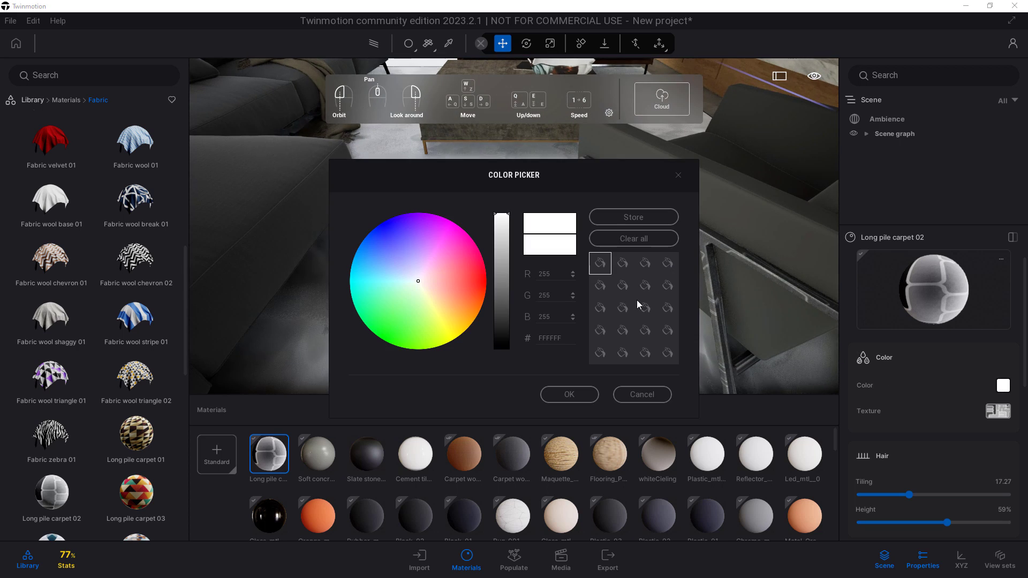
{"action": "left_click", "coordinate": [506, 280]}
{"action": "left_click", "coordinate": [586, 399]}
Set the hair tiling of the rug's Long pile carpet 02 material to 1.00.
{"action": "right_click_drag", "start_coordinate": [605, 273], "coordinate": [586, 302]}
{"action": "left_click_drag", "start_coordinate": [894, 491], "coordinate": [835, 490]}
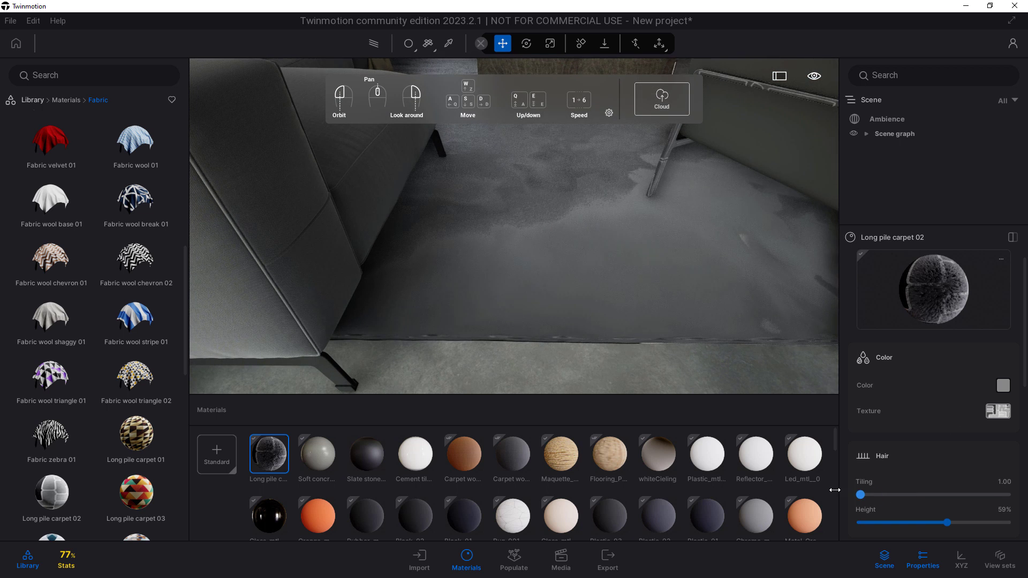
{"action": "scroll", "coordinate": [560, 283], "scroll_direction": "up", "scroll_amount": 2}
{"action": "scroll", "coordinate": [560, 283], "scroll_direction": "down", "scroll_amount": 1}
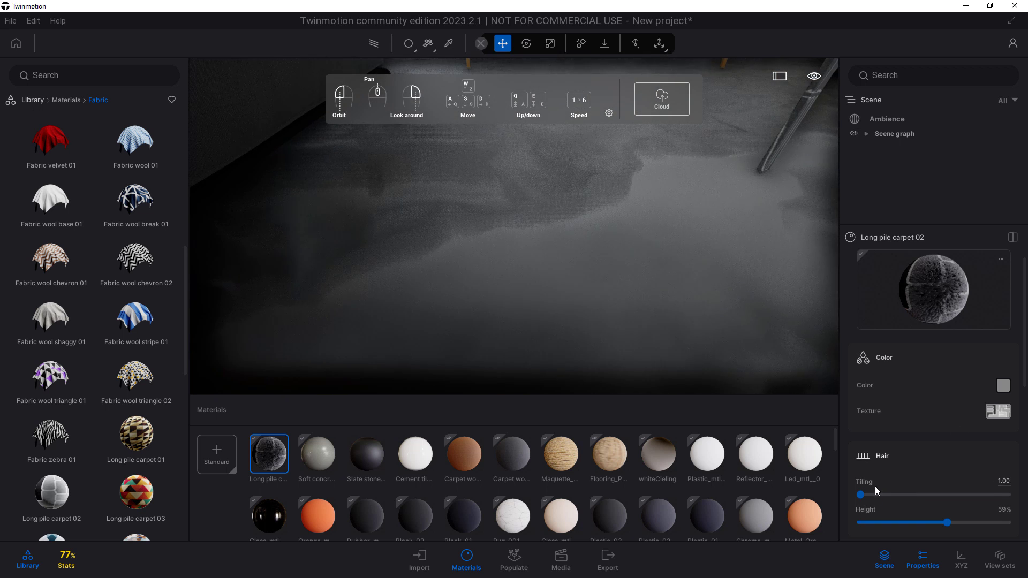
{"action": "scroll", "coordinate": [981, 490], "scroll_direction": "down", "scroll_amount": 3}
Apply the Long pile carpet 05 material to the living-room rug in place of Long pile carpet 02.
{"action": "mouse_move", "coordinate": [122, 346]}
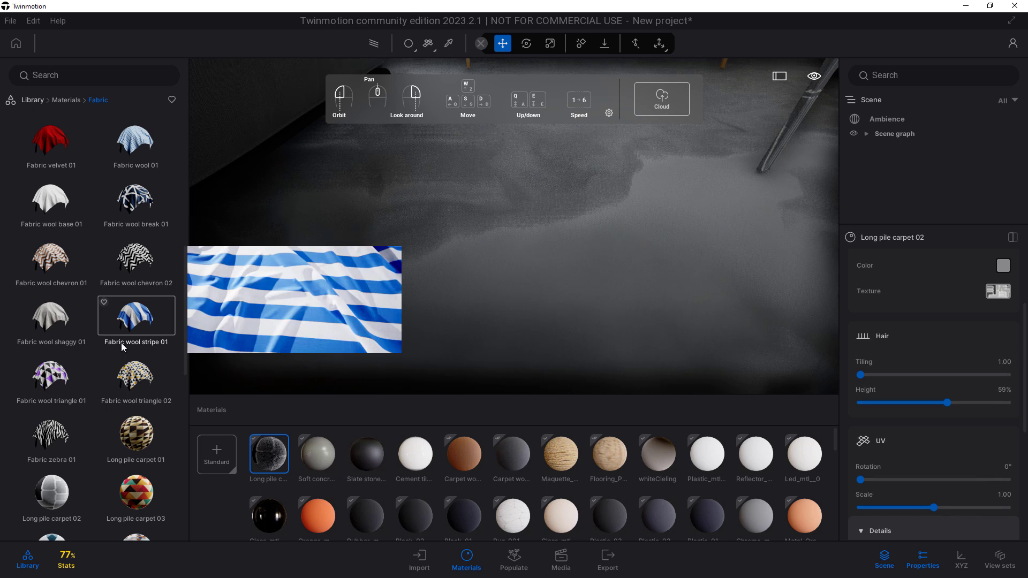
{"action": "scroll", "coordinate": [59, 434], "scroll_direction": "down", "scroll_amount": 1}
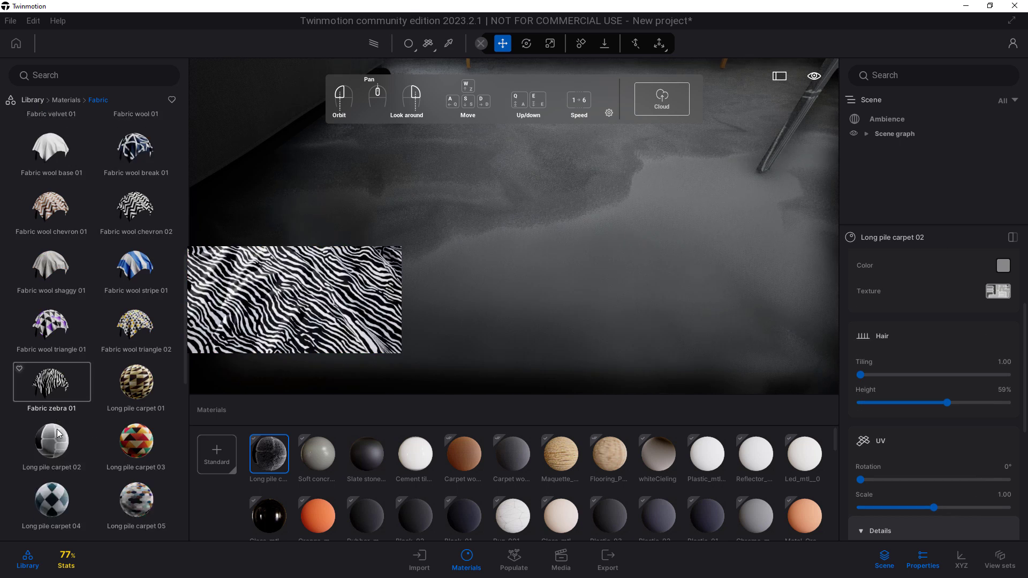
{"action": "scroll", "coordinate": [59, 430], "scroll_direction": "down", "scroll_amount": 2}
{"action": "left_click_drag", "start_coordinate": [134, 365], "coordinate": [576, 314]}
{"action": "scroll", "coordinate": [641, 382], "scroll_direction": "down", "scroll_amount": 2}
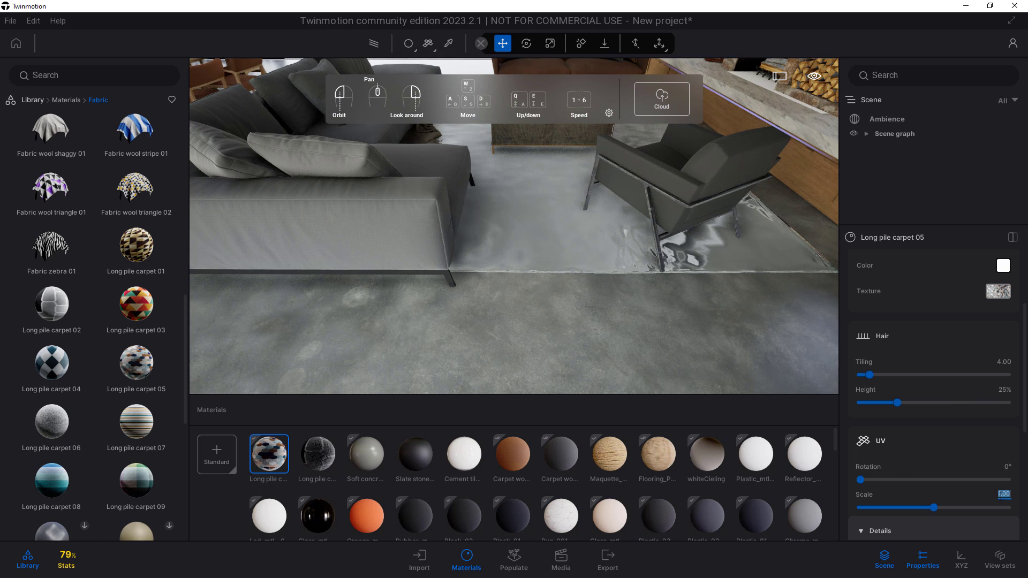
Try the maximum UV scale on the rug's Long pile carpet 05 material and return it to 1.00.
{"action": "type", "text": "0"}
{"action": "key", "text": "Return"}
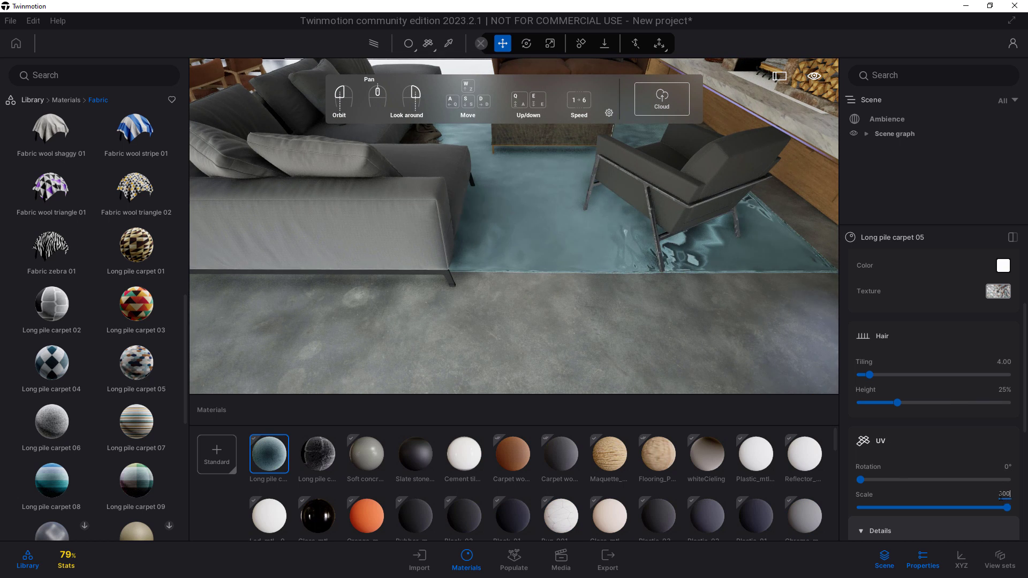
{"action": "type", "text": "1"}
{"action": "key", "text": "Return"}
{"action": "left_click", "coordinate": [881, 338]}
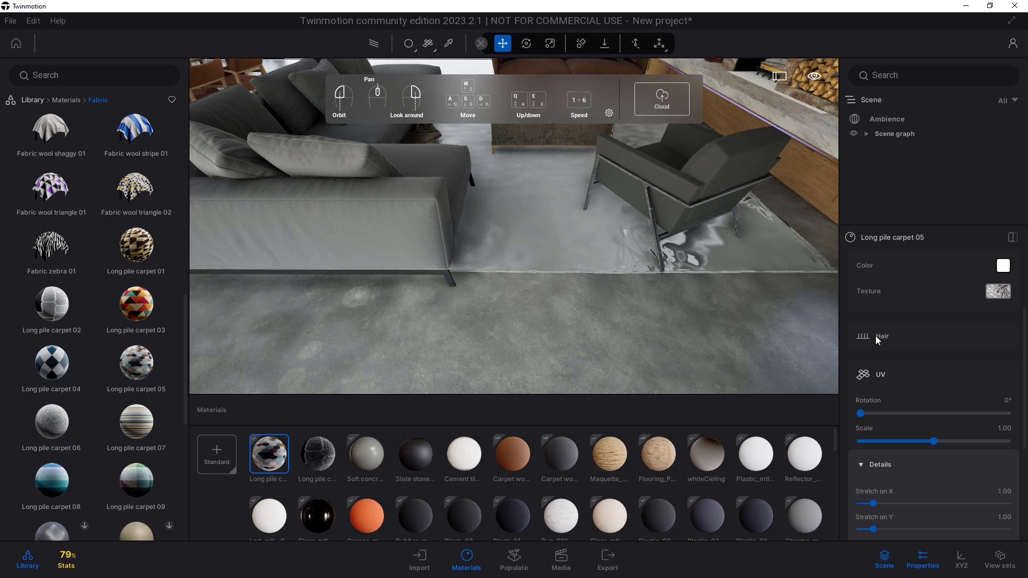
Try a UV rotation of 134° on the rug material and reduce its UV scale to 0.0001.
{"action": "left_click_drag", "start_coordinate": [897, 409], "coordinate": [915, 413]}
{"action": "left_click", "coordinate": [861, 442]}
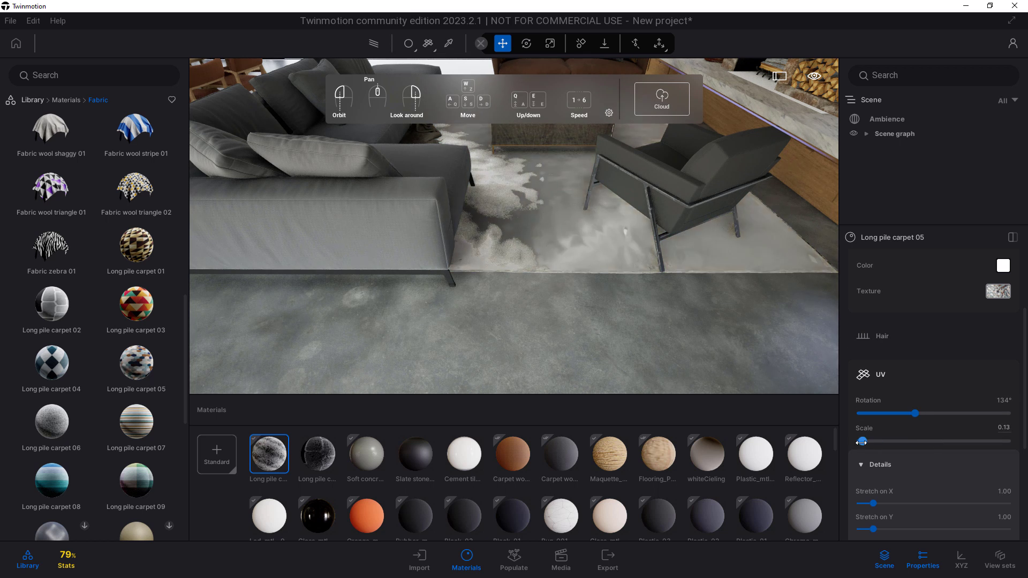
{"action": "type", "text": "0"}
{"action": "key", "text": "Tab"}
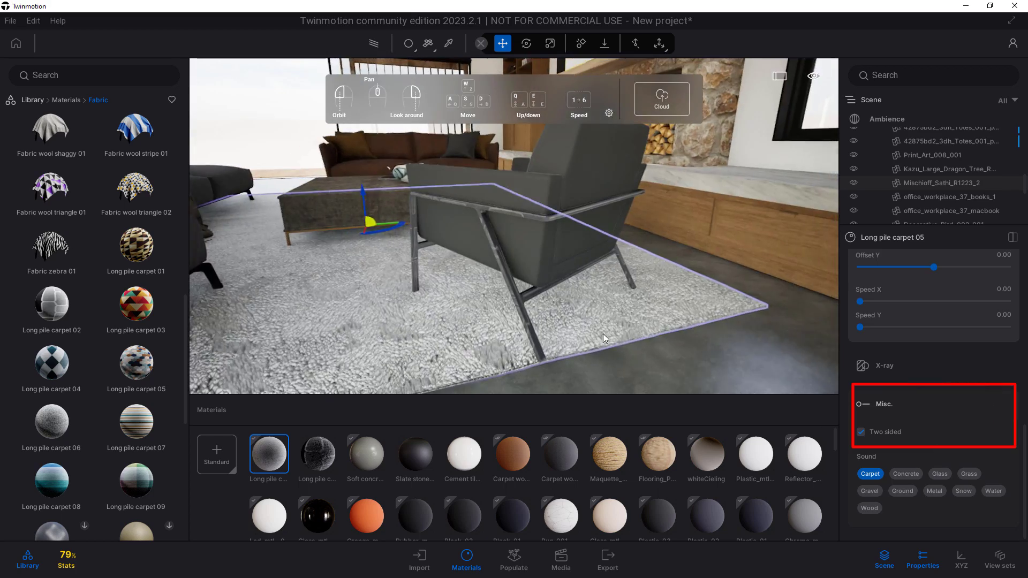
Restore the rug material's UV scale to 1.00 and set its hair height to 16% and hair tiling to 9.94.
{"action": "scroll", "coordinate": [608, 333], "scroll_direction": "up", "scroll_amount": 5}
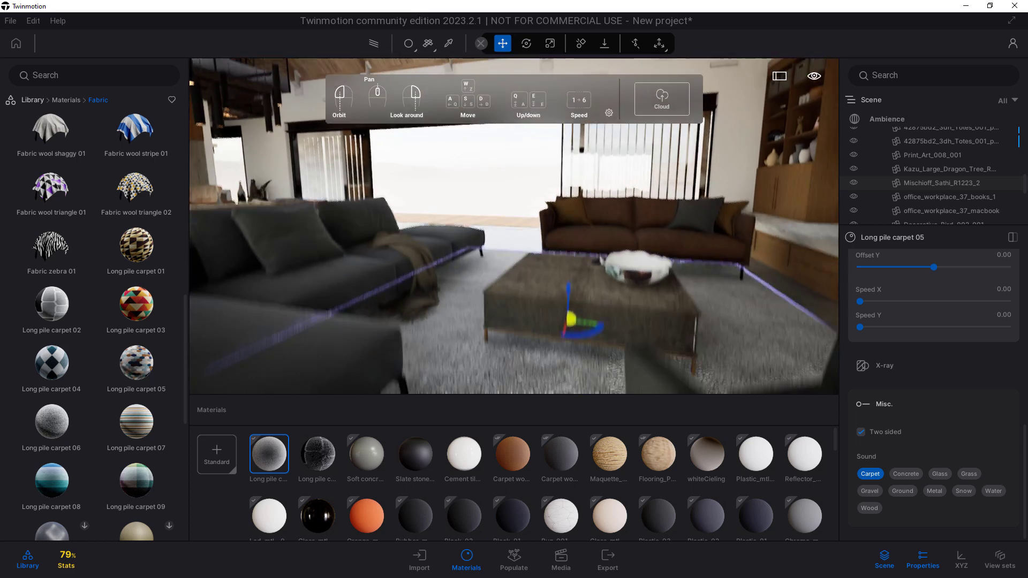
{"action": "scroll", "coordinate": [982, 442], "scroll_direction": "up", "scroll_amount": 2}
{"action": "scroll", "coordinate": [982, 442], "scroll_direction": "up", "scroll_amount": 4}
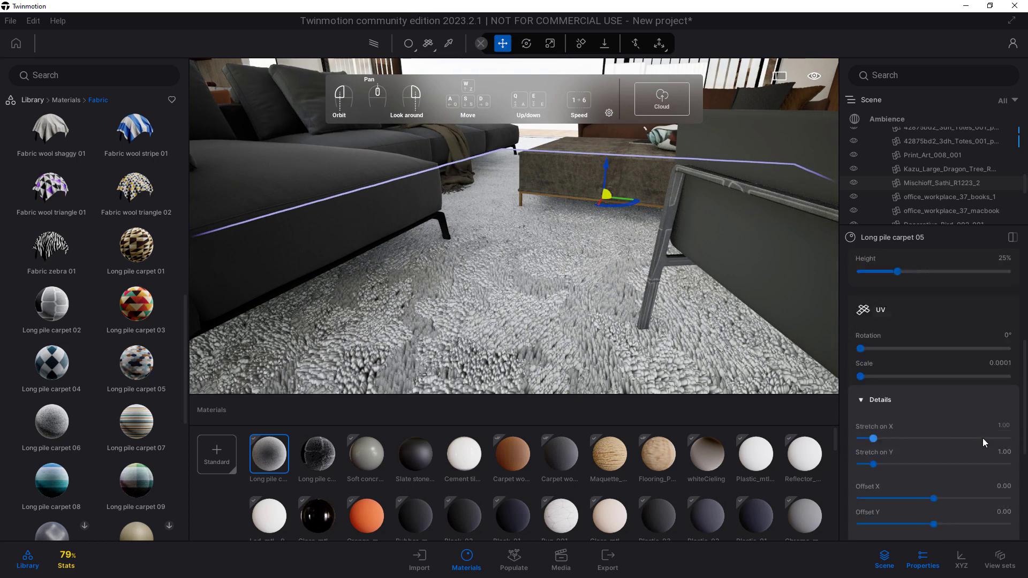
{"action": "scroll", "coordinate": [930, 386], "scroll_direction": "up", "scroll_amount": 2}
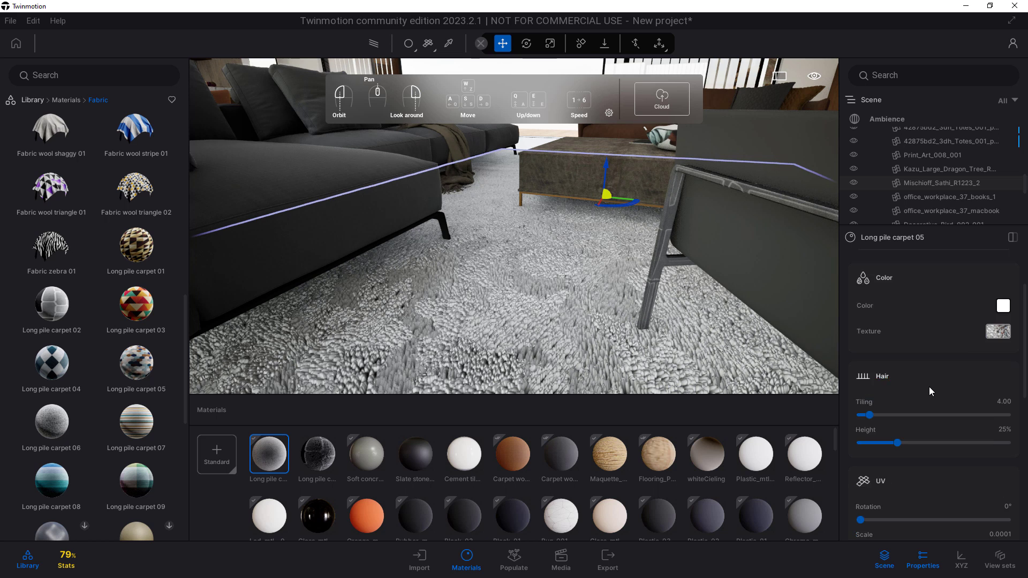
{"action": "scroll", "coordinate": [969, 409], "scroll_direction": "down", "scroll_amount": 10}
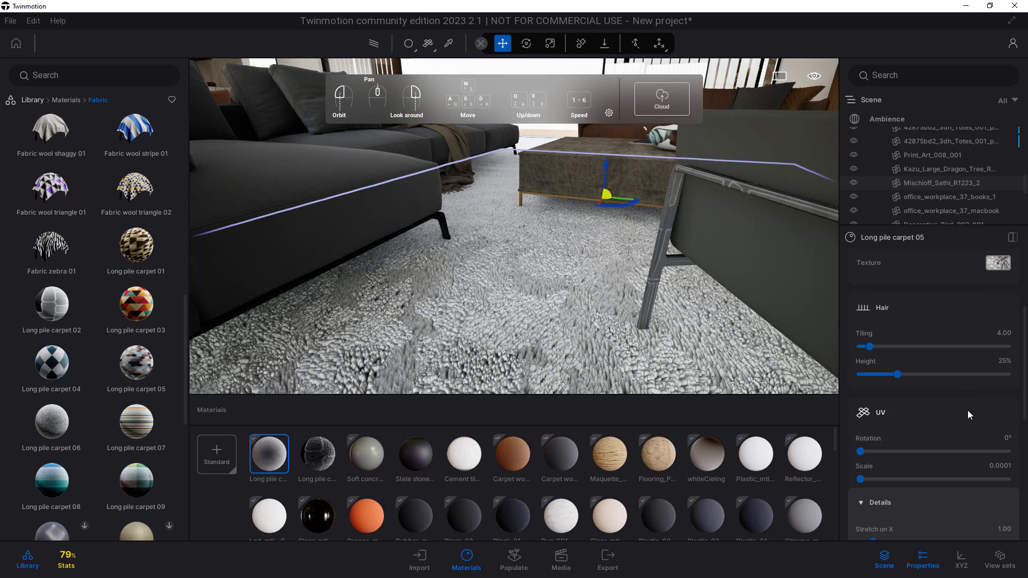
{"action": "scroll", "coordinate": [968, 411], "scroll_direction": "up", "scroll_amount": 9}
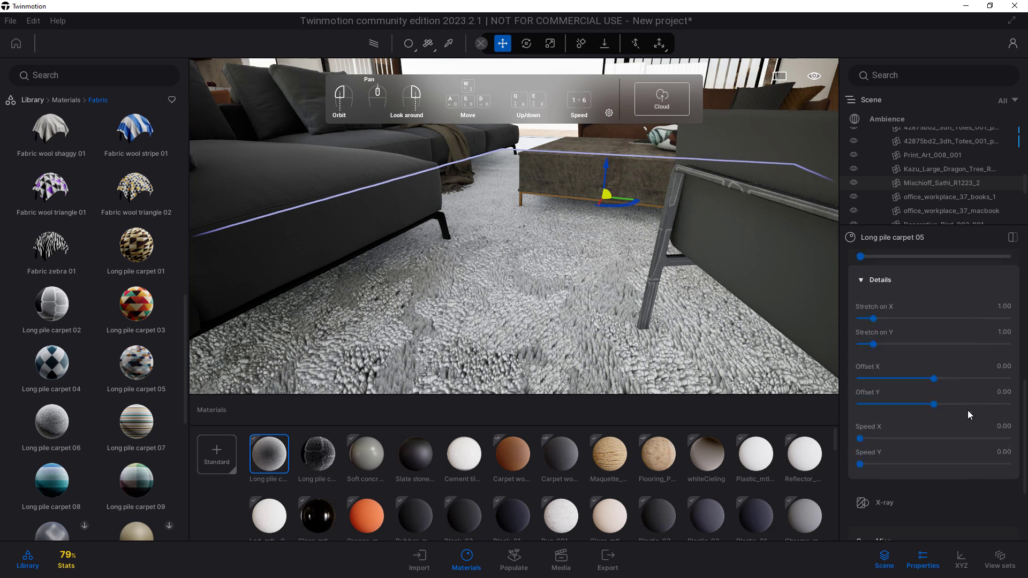
{"action": "left_click", "coordinate": [873, 366]}
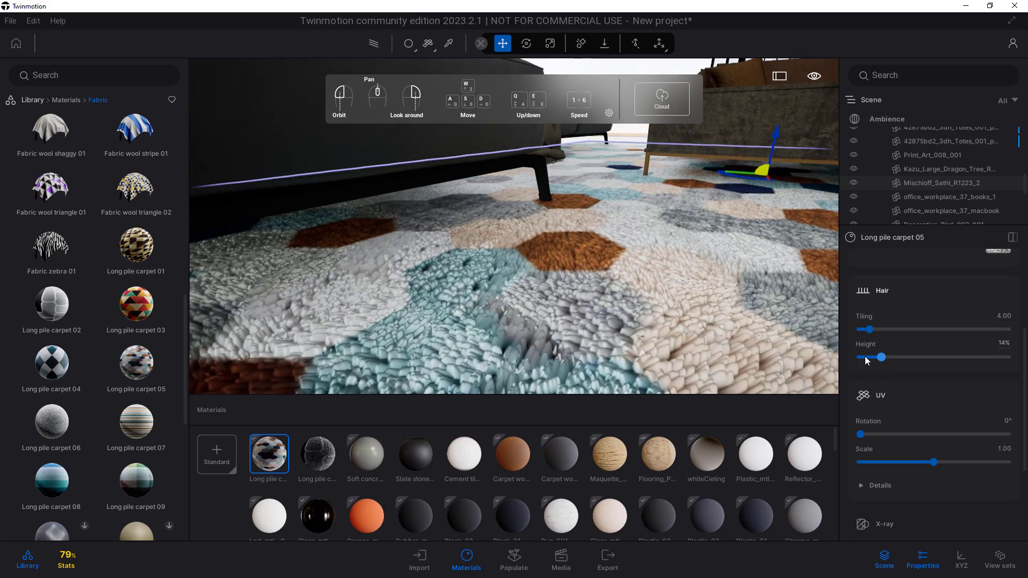
{"action": "left_click_drag", "start_coordinate": [865, 356], "coordinate": [888, 329]}
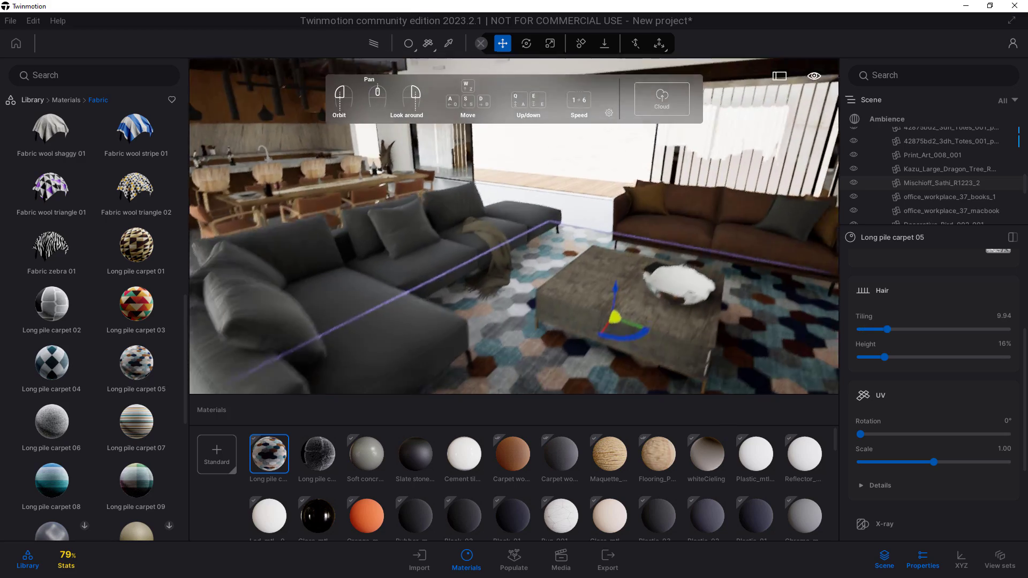
{"action": "mouse_move", "coordinate": [662, 254]}
{"action": "right_mouse_down"}
{"action": "mouse_move", "coordinate": [690, 291]}
{"action": "mouse_move", "coordinate": [662, 254]}
{"action": "right_mouse_up"}
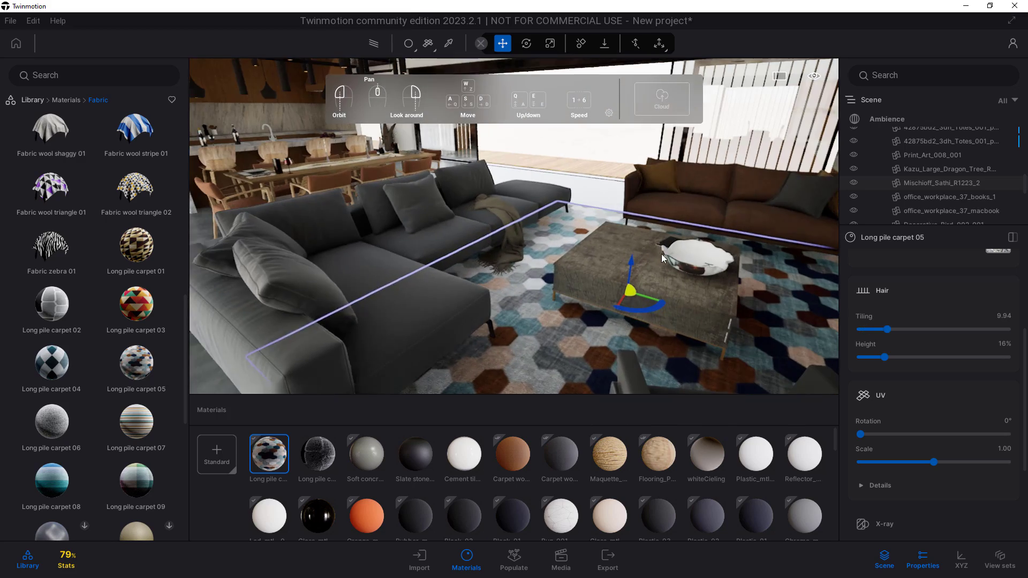
Try another long pile carpet on the rug, and apply the Braided PVC 01 fabric material to it instead.
{"action": "left_click_drag", "start_coordinate": [49, 347], "coordinate": [516, 354]}
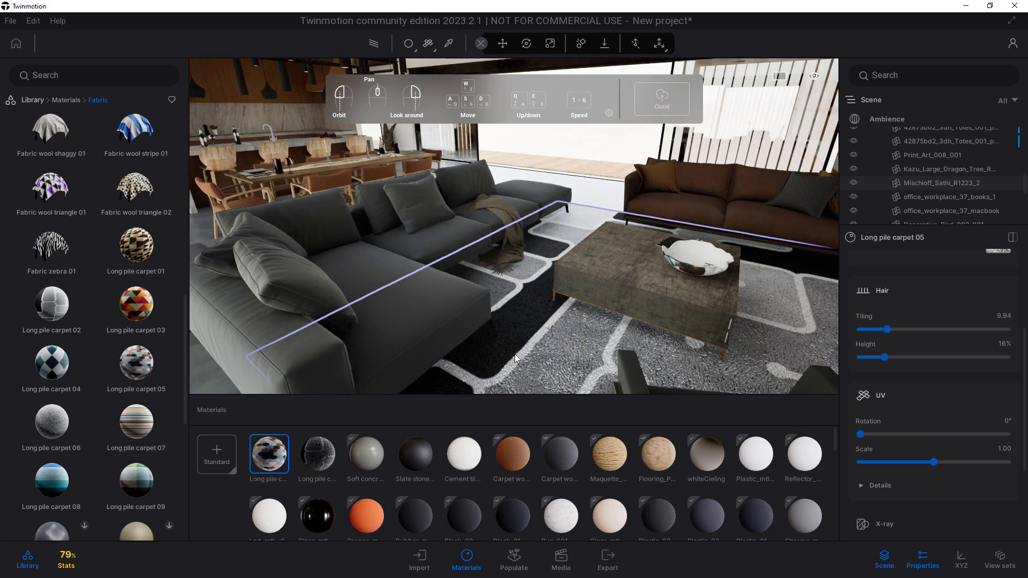
{"action": "scroll", "coordinate": [145, 374], "scroll_direction": "down", "scroll_amount": 2}
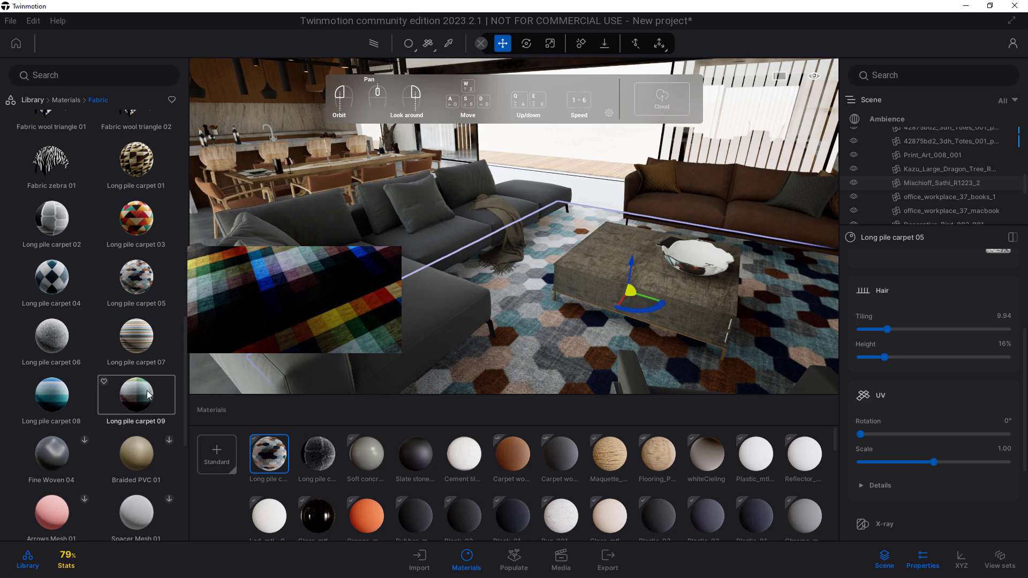
{"action": "scroll", "coordinate": [104, 374], "scroll_direction": "down", "scroll_amount": 5}
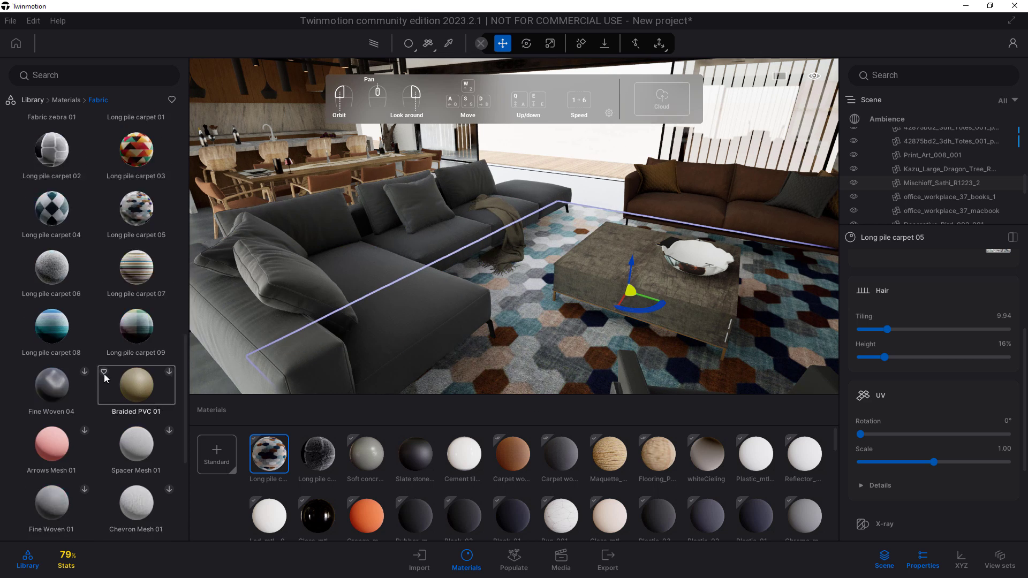
{"action": "scroll", "coordinate": [155, 337], "scroll_direction": "up", "scroll_amount": 1}
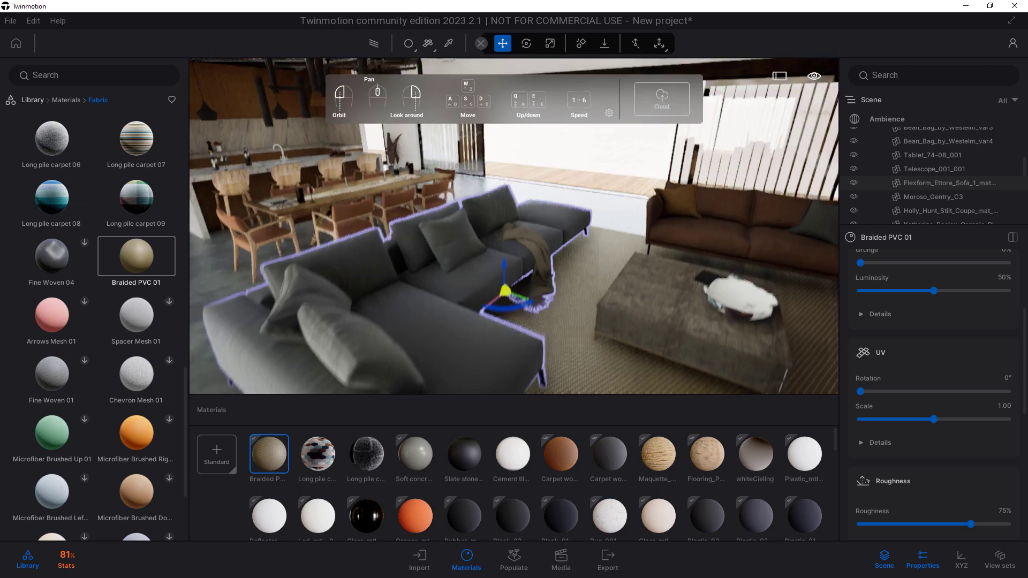
Tint the rug's Braided PVC 01 material a muted purplish gray with the color picker.
{"action": "middle_click_drag", "start_coordinate": [608, 377], "coordinate": [590, 323]}
{"action": "left_click", "coordinate": [589, 323]}
{"action": "left_click", "coordinate": [1003, 279]}
{"action": "mouse_move", "coordinate": [442, 298]}
{"action": "left_mouse_down"}
{"action": "mouse_move", "coordinate": [422, 277]}
{"action": "mouse_move", "coordinate": [429, 283]}
{"action": "left_mouse_up"}
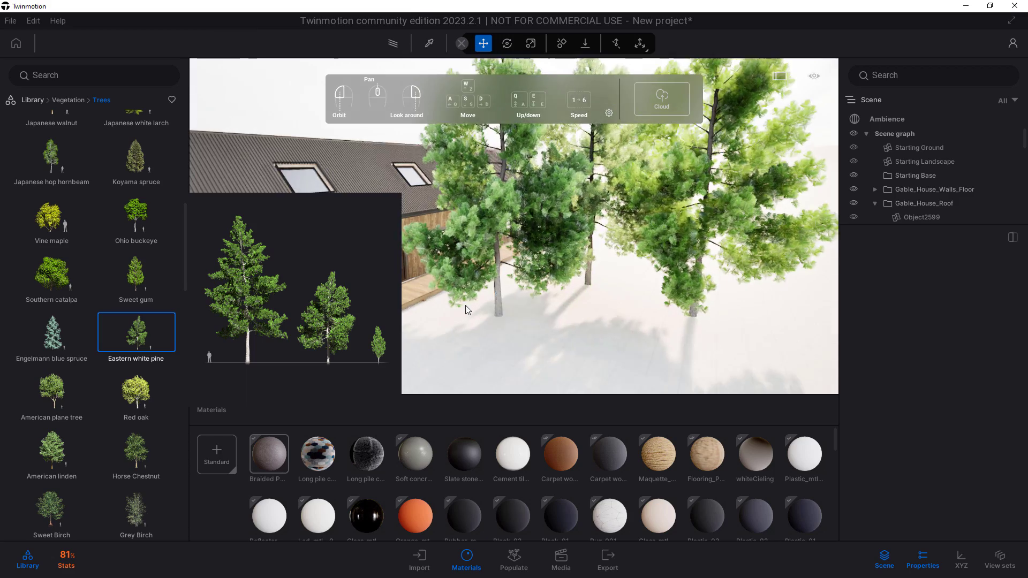
Rotate the MoAf Overcast 22 HDRI skydome in the ambience environment settings while viewing the pines from the living room.
{"action": "key", "text": "w"}
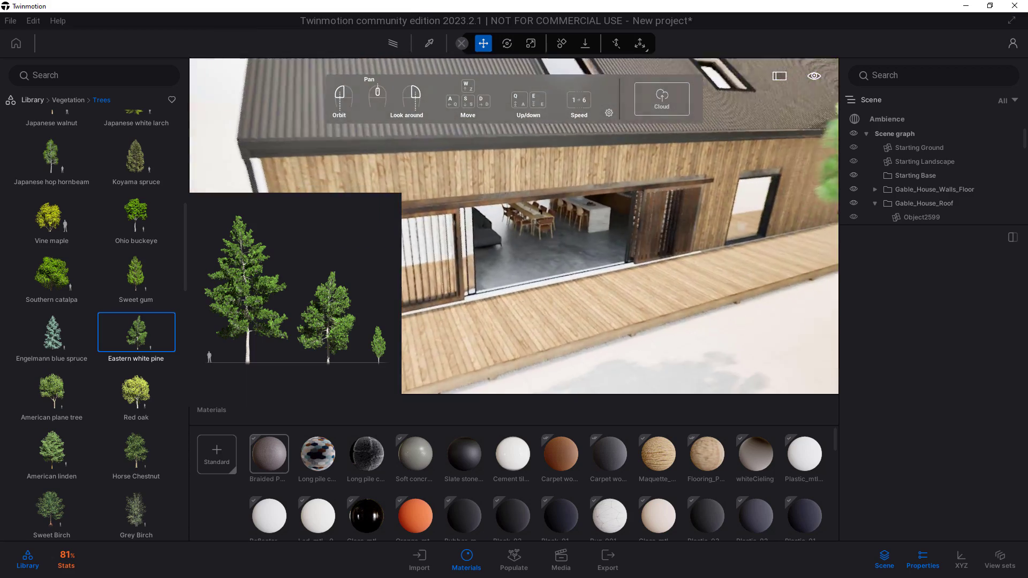
{"action": "key", "text": "d"}
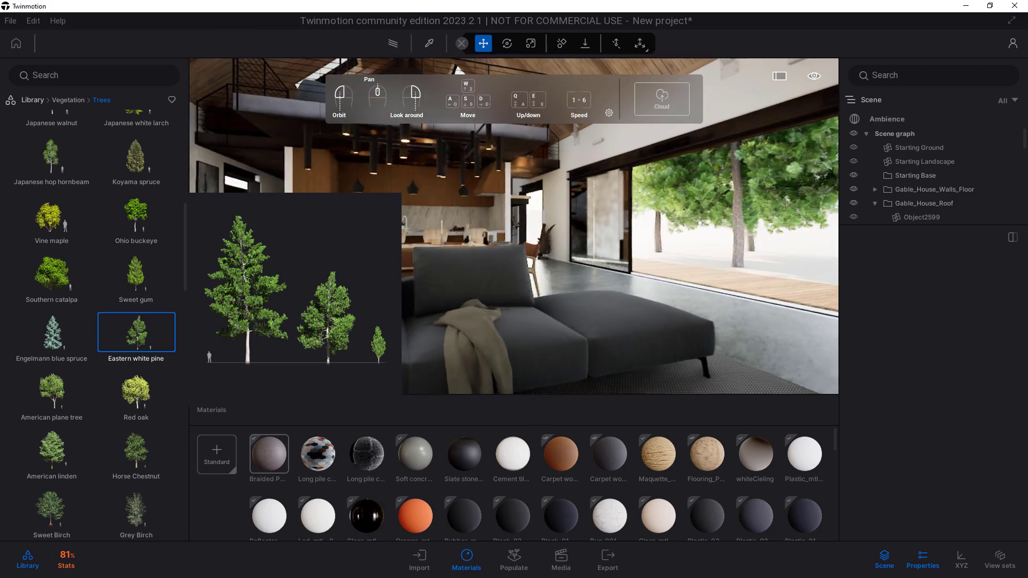
{"action": "right_click_drag", "start_coordinate": [348, 295], "coordinate": [391, 293]}
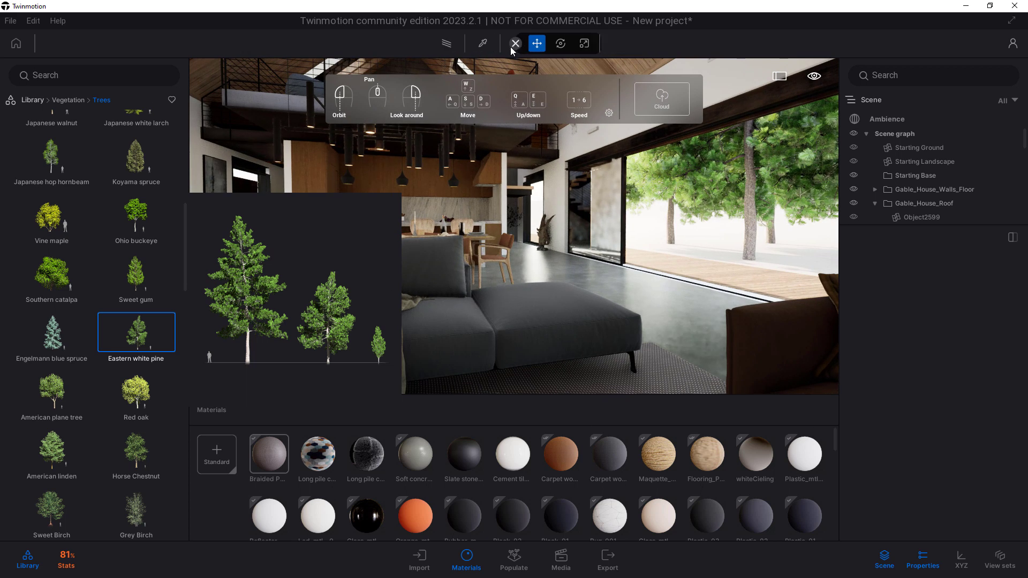
{"action": "left_click", "coordinate": [551, 231]}
{"action": "right_click_drag", "start_coordinate": [551, 231], "coordinate": [617, 193]}
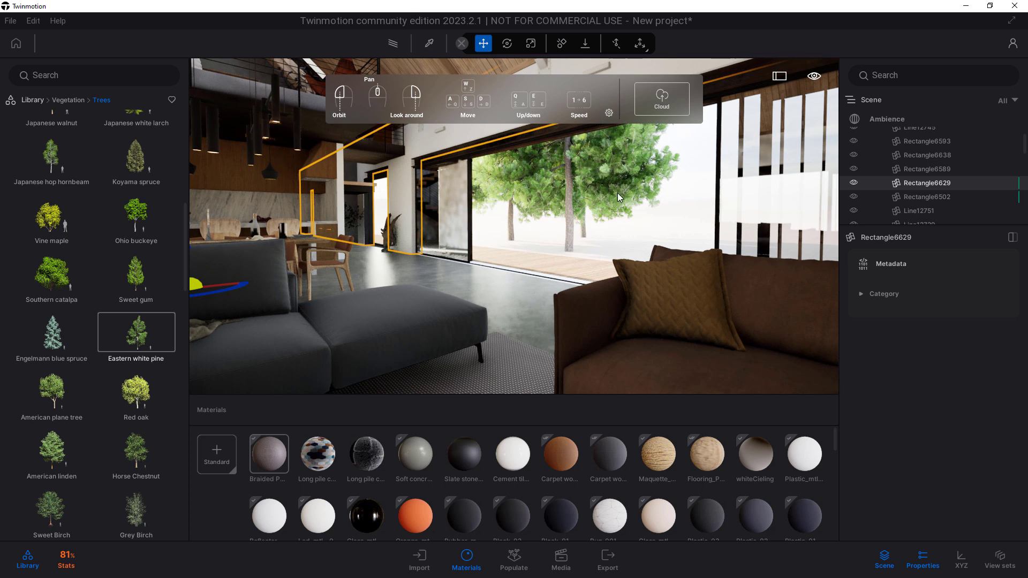
{"action": "left_click", "coordinate": [896, 119]}
{"action": "scroll", "coordinate": [959, 477], "scroll_direction": "up", "scroll_amount": 3}
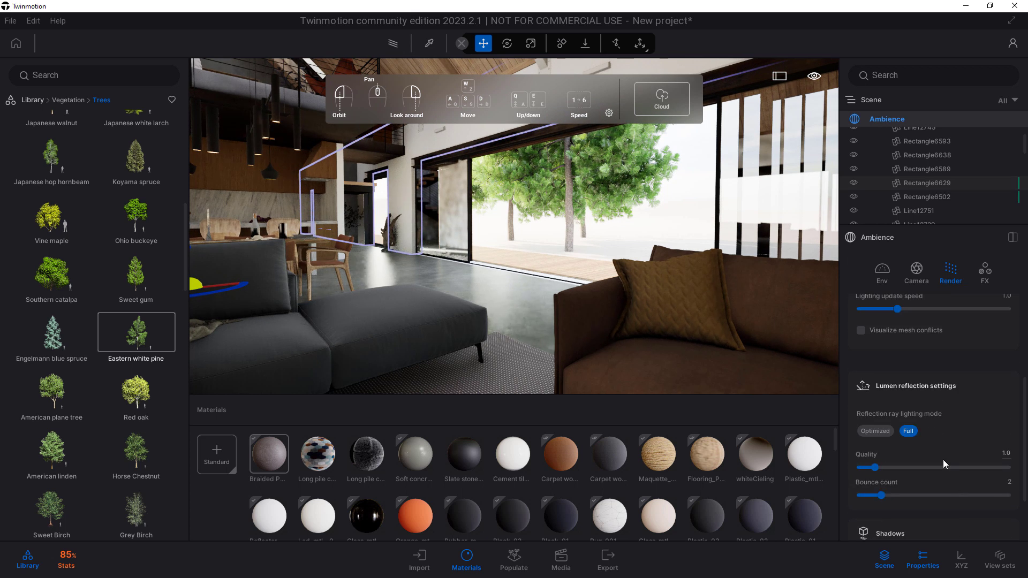
{"action": "scroll", "coordinate": [931, 443], "scroll_direction": "up", "scroll_amount": 6}
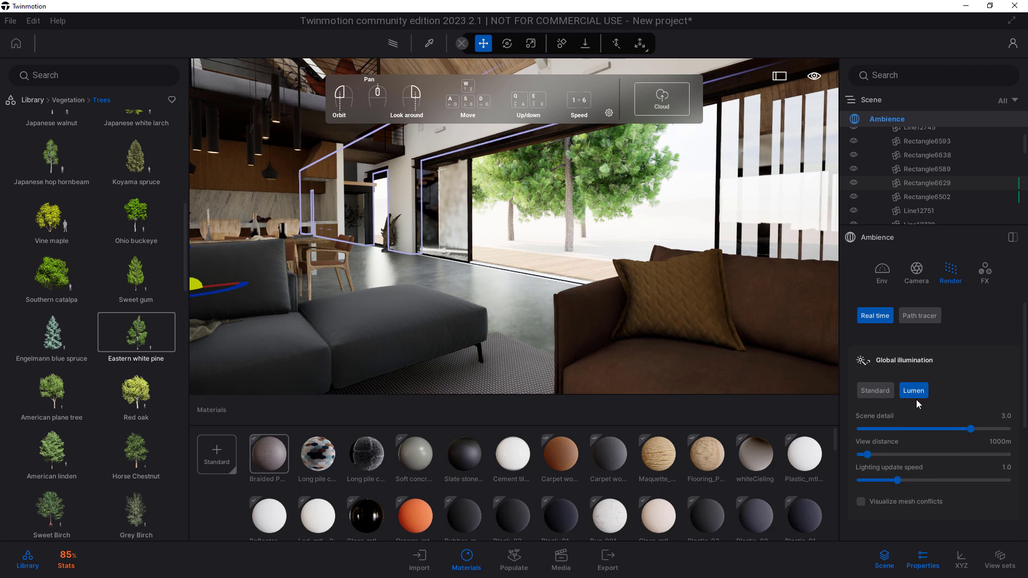
{"action": "left_click", "coordinate": [882, 274]}
{"action": "scroll", "coordinate": [952, 419], "scroll_direction": "down", "scroll_amount": 16}
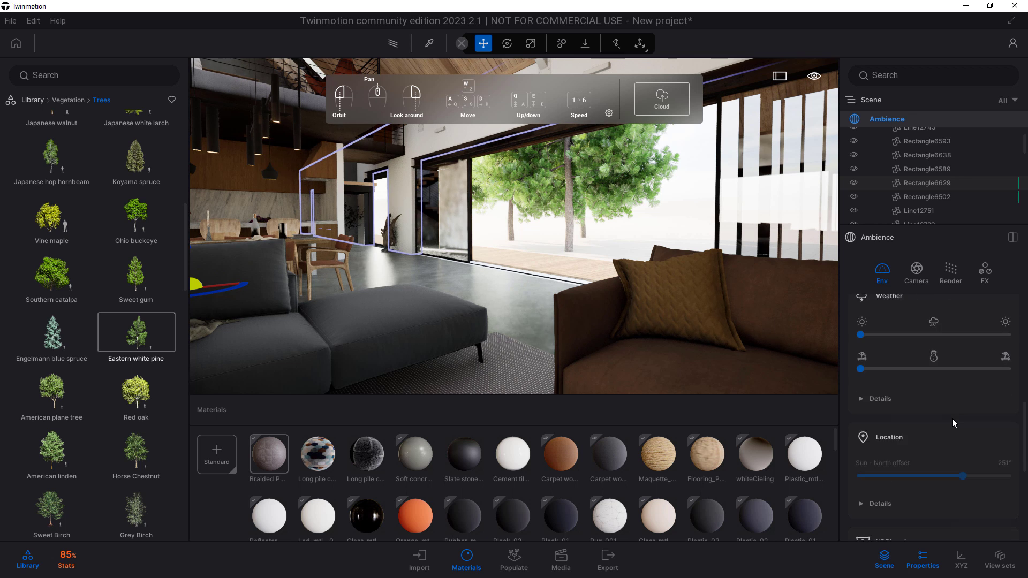
{"action": "scroll", "coordinate": [952, 419], "scroll_direction": "down", "scroll_amount": 3}
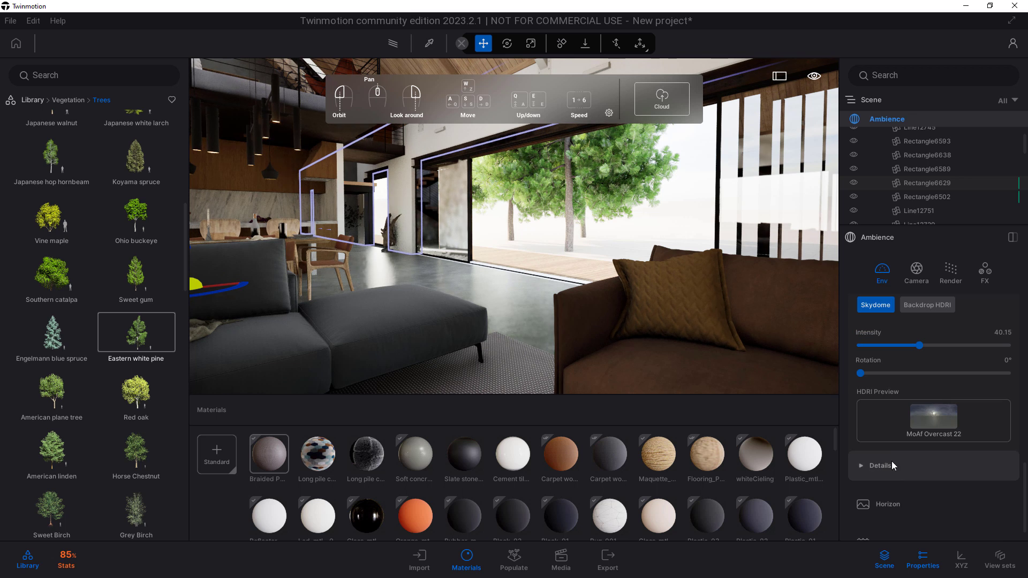
{"action": "left_click_drag", "start_coordinate": [895, 372], "coordinate": [977, 356]}
Inspect the scene's lighting with the rotated sky, moving out to the pine trees beside the wooden terrace.
{"action": "right_click_drag", "start_coordinate": [712, 268], "coordinate": [618, 322]}
{"action": "key", "text": "w"}
{"action": "left_click", "coordinate": [785, 259]}
{"action": "key", "text": "w"}
{"action": "key", "text": "a"}
{"action": "key", "text": "s"}
{"action": "key", "text": "d"}
{"action": "key", "text": "w"}
{"action": "middle_click_drag", "start_coordinate": [618, 323], "coordinate": [455, 154]}
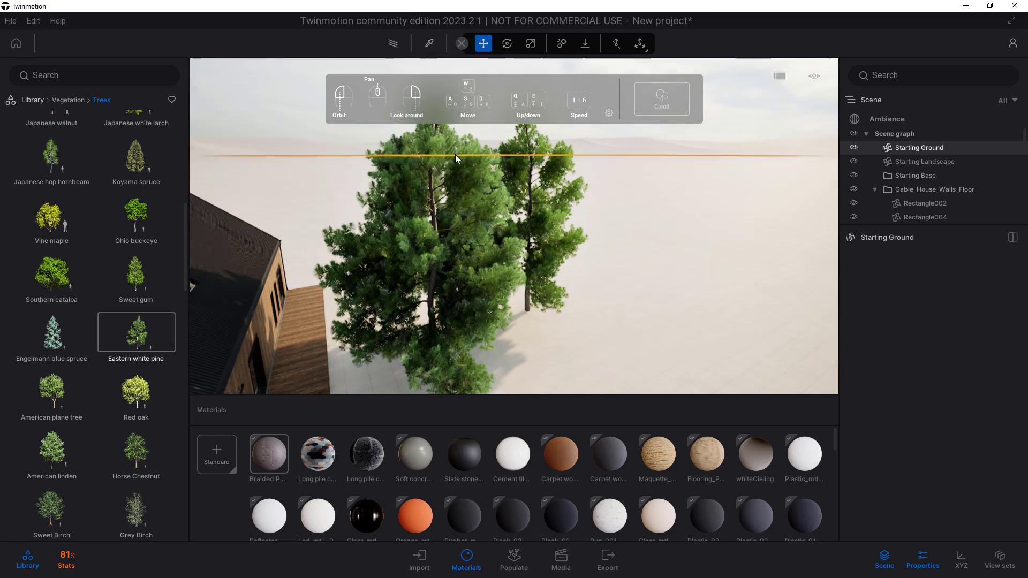
Paint Eastern white pines on the ground beyond the wooden terrace with a 10 m diameter foliage brush.
{"action": "left_click", "coordinate": [455, 154]}
{"action": "left_click_drag", "start_coordinate": [935, 275], "coordinate": [1011, 276]}
{"action": "mouse_move", "coordinate": [696, 257]}
{"action": "right_mouse_down"}
{"action": "mouse_move", "coordinate": [590, 268]}
{"action": "mouse_move", "coordinate": [627, 265]}
{"action": "mouse_move", "coordinate": [592, 267]}
{"action": "mouse_move", "coordinate": [472, 377]}
{"action": "right_mouse_up"}
{"action": "key", "text": "s"}
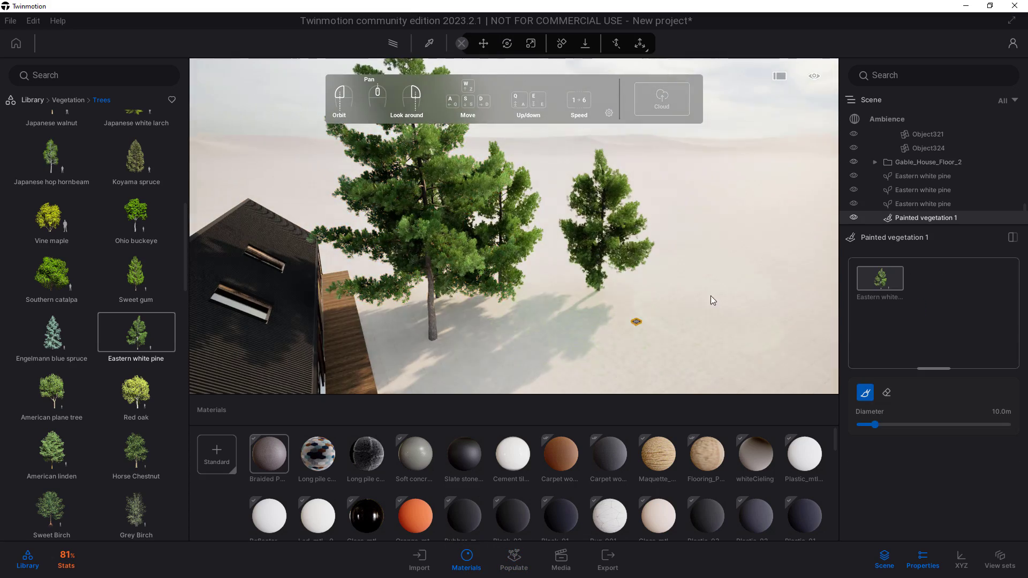
{"action": "left_click", "coordinate": [711, 295]}
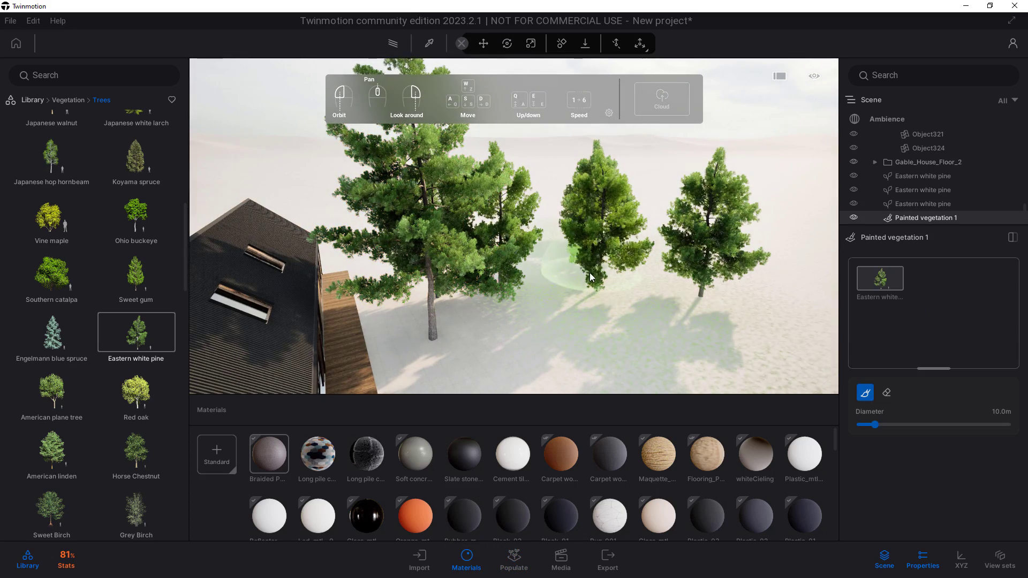
{"action": "scroll", "coordinate": [670, 279], "scroll_direction": "down", "scroll_amount": 6}
{"action": "left_click", "coordinate": [678, 287]}
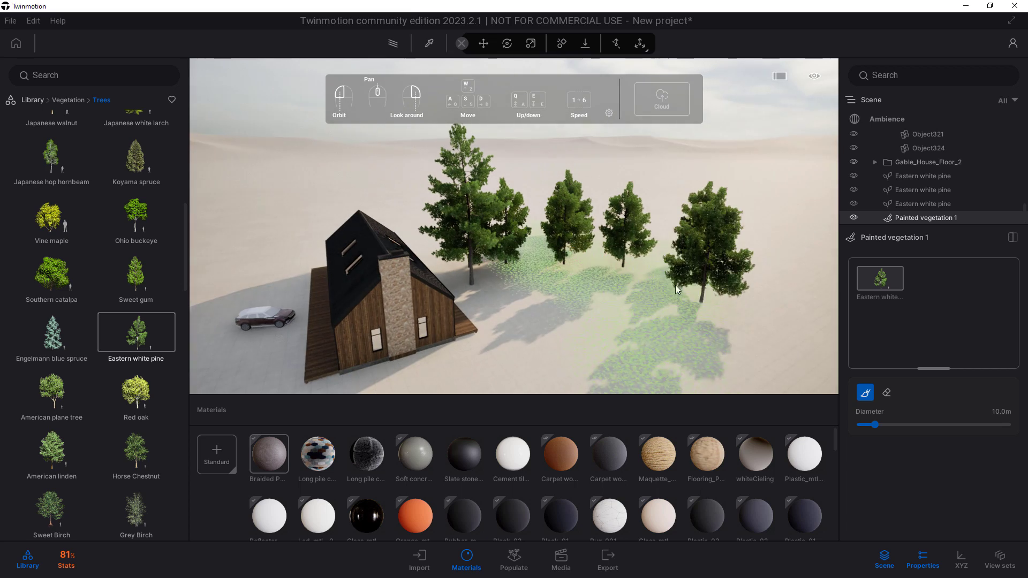
{"action": "left_click", "coordinate": [643, 351]}
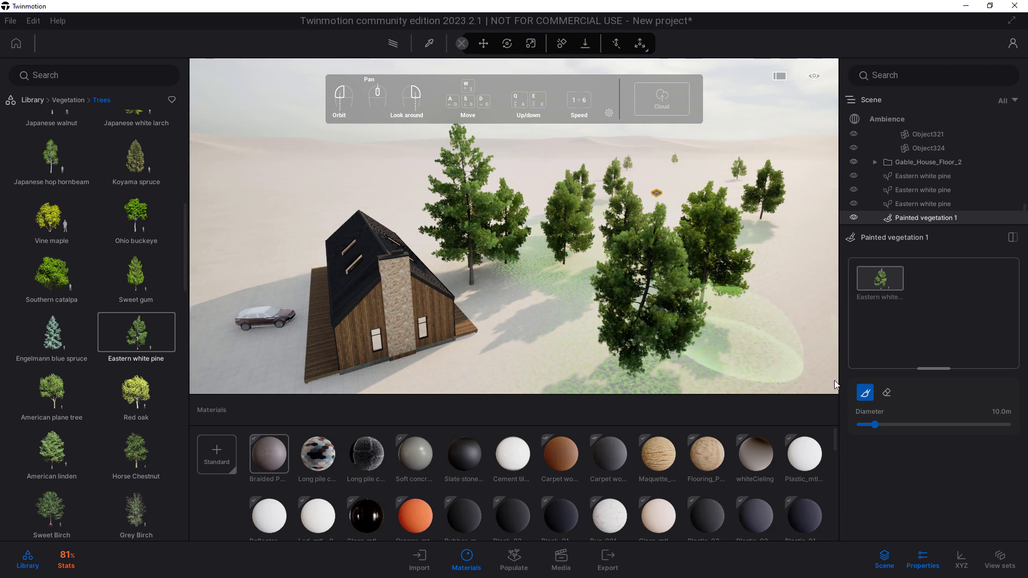
Enlarge the foliage brush diameter to 42 m and paint Eastern white pines in a wide ring around the house.
{"action": "left_click", "coordinate": [921, 426]}
{"action": "scroll", "coordinate": [683, 315], "scroll_direction": "down", "scroll_amount": 5}
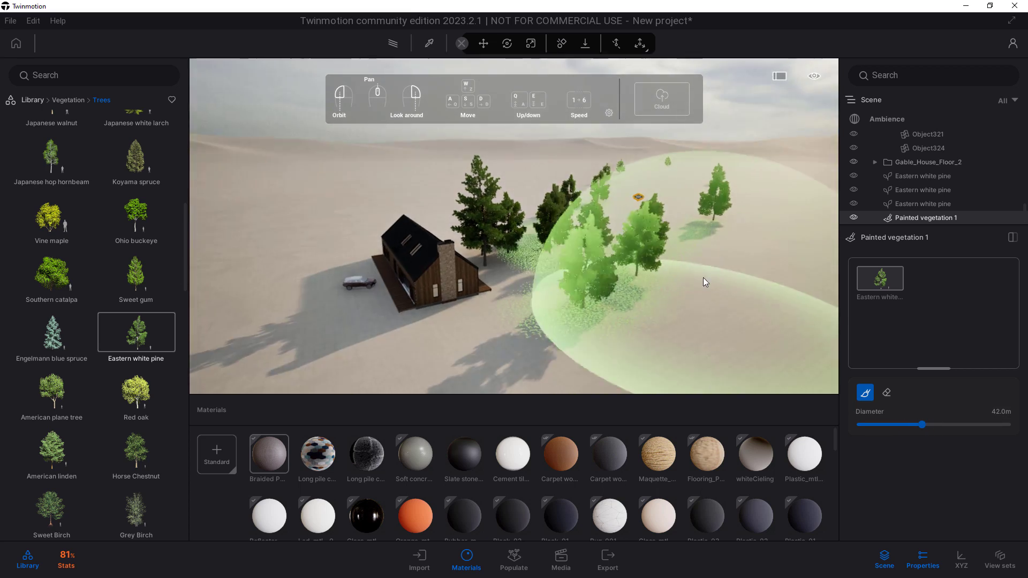
{"action": "mouse_move", "coordinate": [472, 211]}
{"action": "left_mouse_down"}
{"action": "mouse_move", "coordinate": [247, 275]}
{"action": "mouse_move", "coordinate": [191, 362]}
{"action": "mouse_move", "coordinate": [251, 432]}
{"action": "mouse_move", "coordinate": [618, 386]}
{"action": "mouse_move", "coordinate": [599, 298]}
{"action": "left_mouse_up"}
{"action": "scroll", "coordinate": [636, 321], "scroll_direction": "down", "scroll_amount": 2}
{"action": "middle_click_drag", "start_coordinate": [636, 321], "coordinate": [400, 397], "text": "shift"}
{"action": "scroll", "coordinate": [638, 283], "scroll_direction": "down", "scroll_amount": 6}
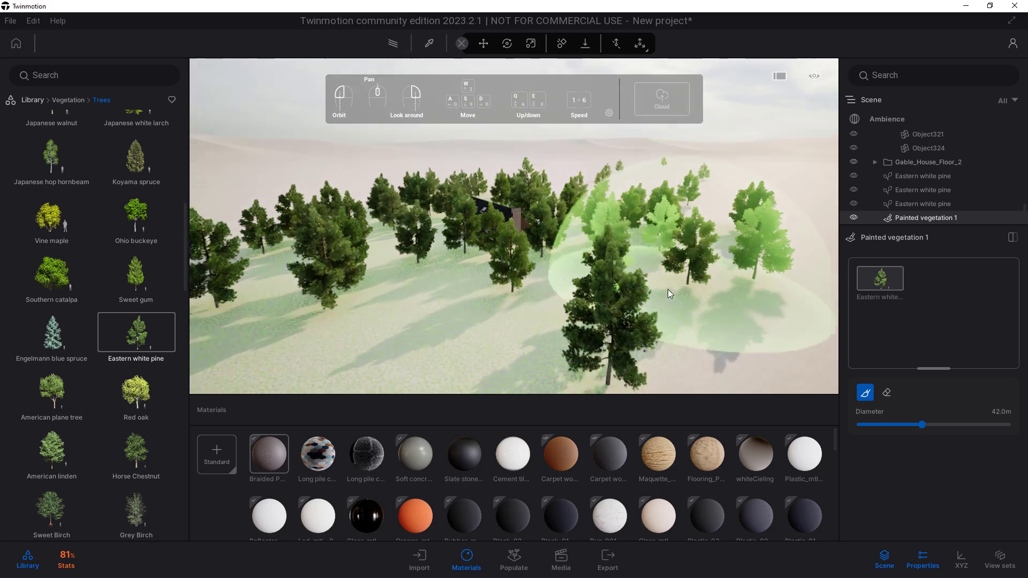
{"action": "mouse_move", "coordinate": [679, 317]}
{"action": "left_mouse_down"}
{"action": "mouse_move", "coordinate": [260, 340]}
{"action": "mouse_move", "coordinate": [287, 192]}
{"action": "mouse_move", "coordinate": [730, 294]}
{"action": "mouse_move", "coordinate": [750, 224]}
{"action": "left_mouse_up"}
Increase the brush diameter to 56.6 m and extend the painted Eastern white pines over the open ground around the house.
{"action": "scroll", "coordinate": [670, 240], "scroll_direction": "up", "scroll_amount": 1}
{"action": "middle_click_drag", "start_coordinate": [671, 240], "coordinate": [671, 262]}
{"action": "key", "text": "q"}
{"action": "key", "text": "q"}
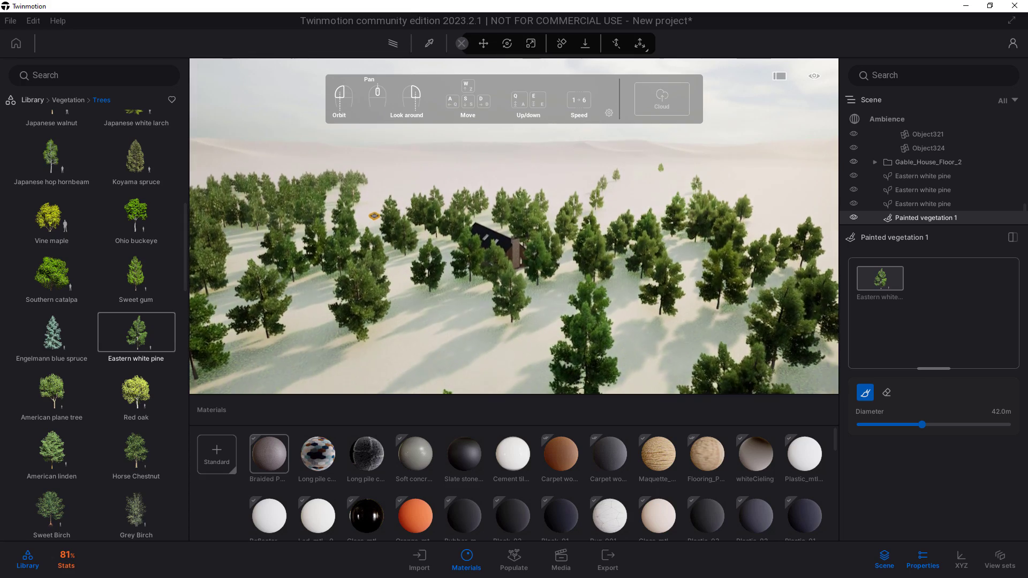
{"action": "key", "text": "q"}
{"action": "key", "text": "q"}
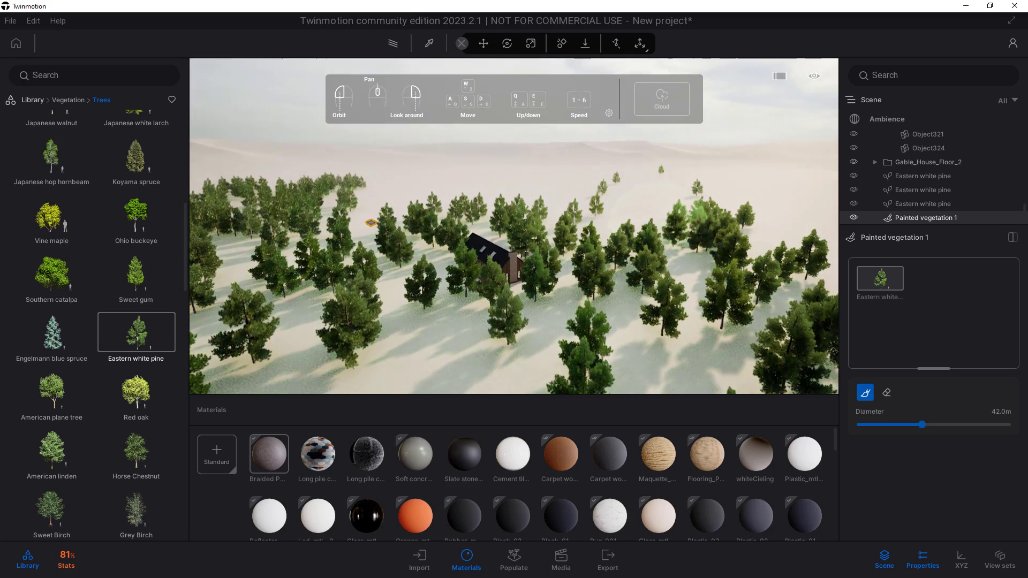
{"action": "key", "text": "q"}
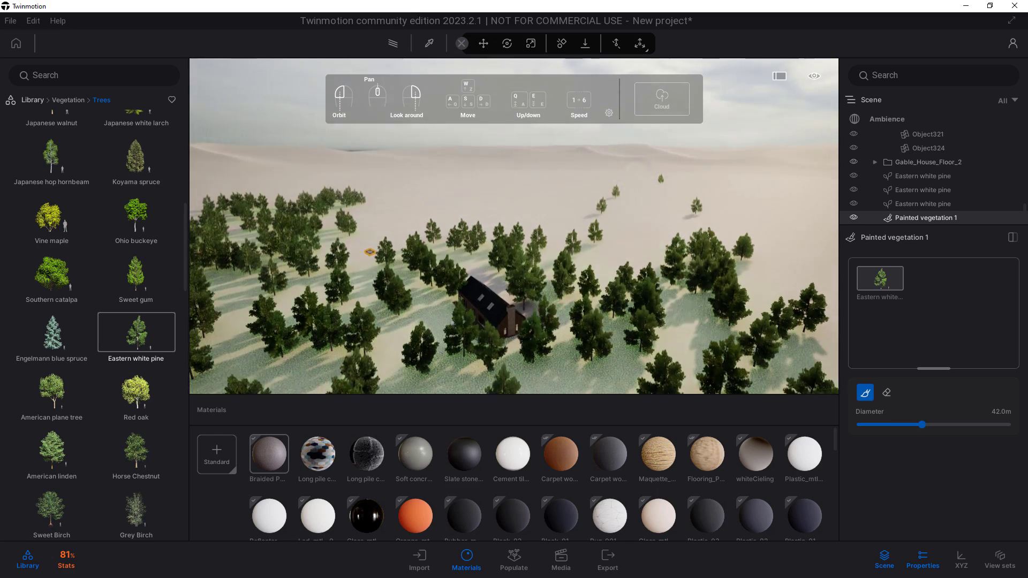
{"action": "key", "text": "q"}
{"action": "left_click_drag", "start_coordinate": [921, 424], "coordinate": [944, 423]}
{"action": "mouse_move", "coordinate": [601, 288]}
{"action": "left_mouse_down"}
{"action": "mouse_move", "coordinate": [486, 235]}
{"action": "mouse_move", "coordinate": [354, 238]}
{"action": "mouse_move", "coordinate": [355, 264]}
{"action": "mouse_move", "coordinate": [449, 265]}
{"action": "mouse_move", "coordinate": [326, 347]}
{"action": "mouse_move", "coordinate": [431, 224]}
{"action": "mouse_move", "coordinate": [678, 285]}
{"action": "mouse_move", "coordinate": [755, 343]}
{"action": "mouse_move", "coordinate": [693, 272]}
{"action": "left_mouse_up"}
{"action": "right_click_drag", "start_coordinate": [693, 271], "coordinate": [666, 385]}
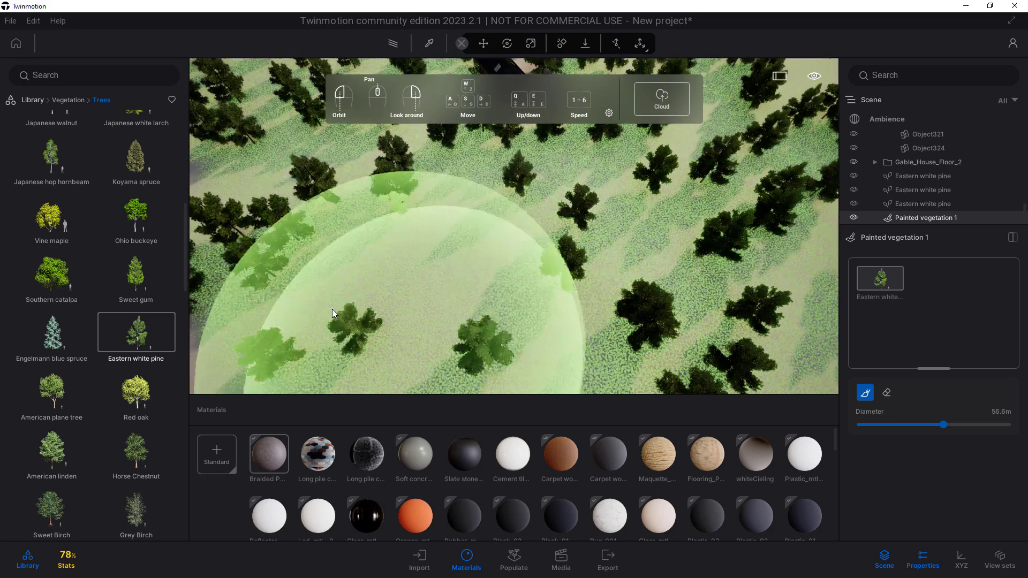
Set the painted pines' density to 84% and their age to 86%.
{"action": "left_click", "coordinate": [484, 44]}
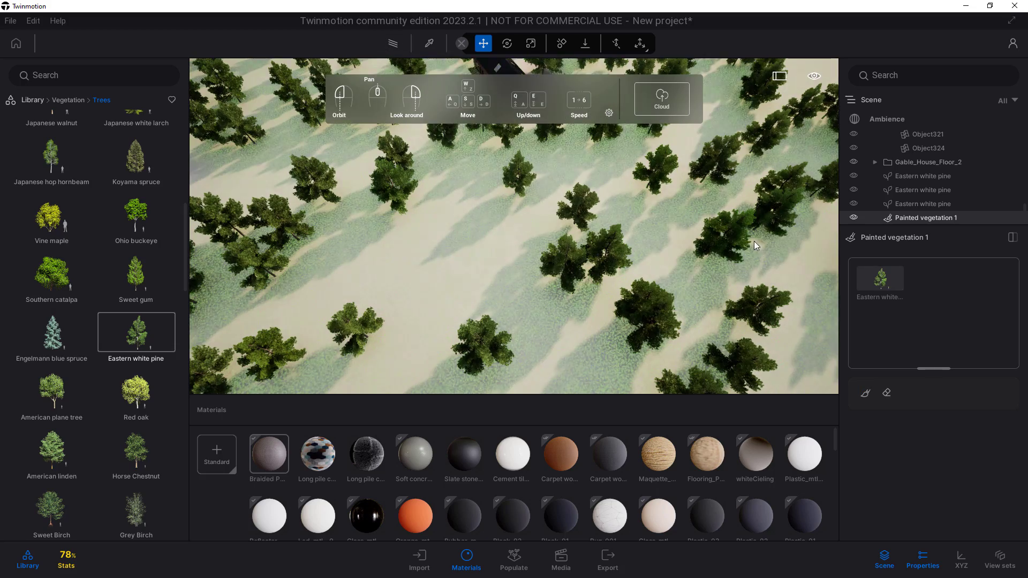
{"action": "scroll", "coordinate": [922, 336], "scroll_direction": "down", "scroll_amount": 3}
{"action": "left_click_drag", "start_coordinate": [905, 368], "coordinate": [983, 367]}
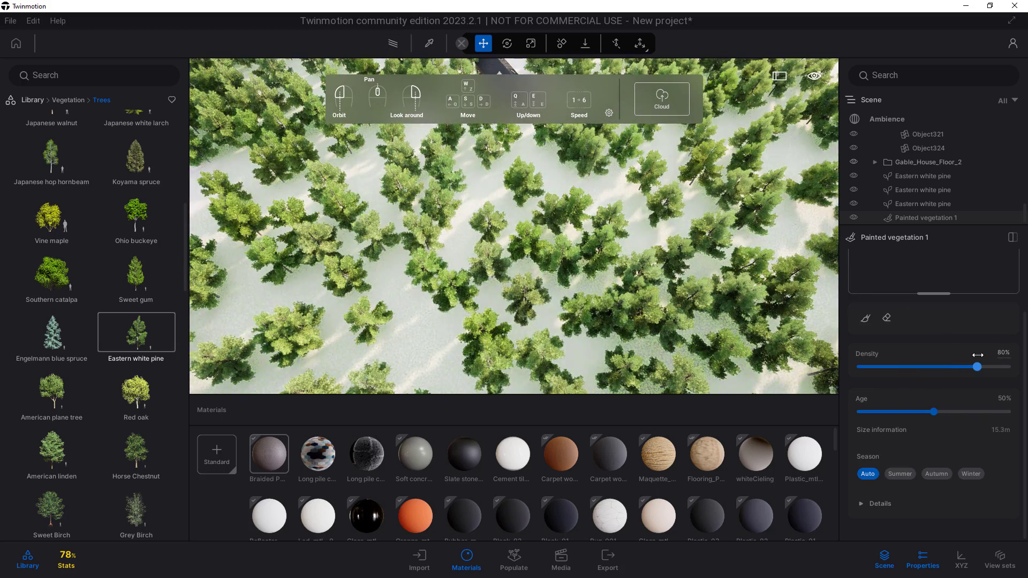
{"action": "left_click", "coordinate": [1002, 411]}
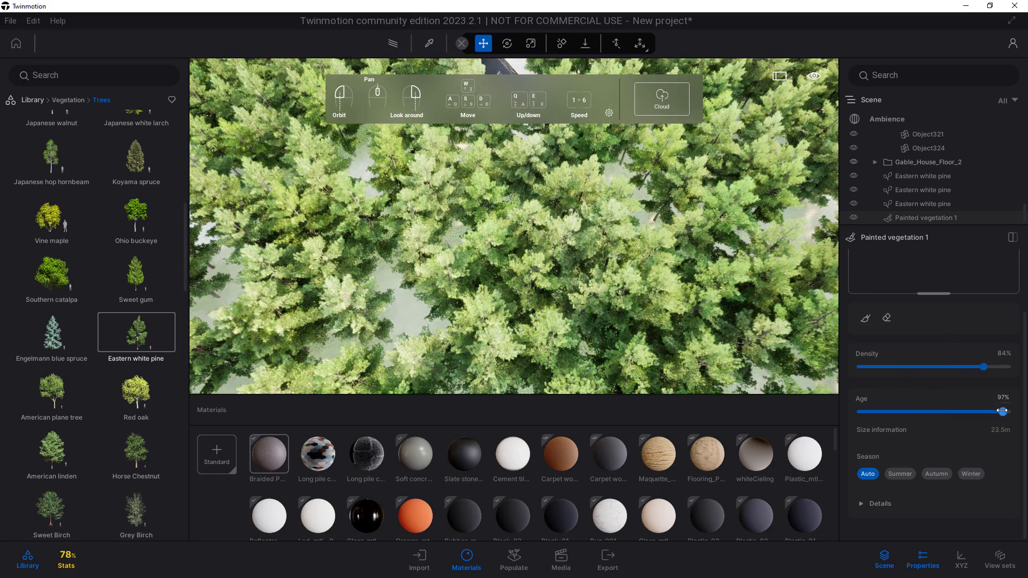
{"action": "left_click_drag", "start_coordinate": [980, 409], "coordinate": [988, 411]}
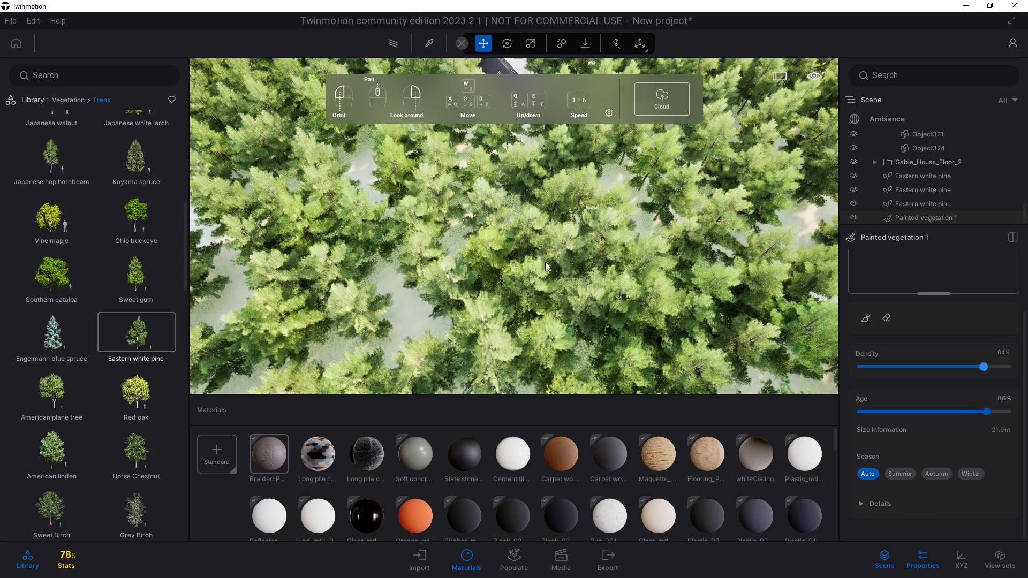
Examine the pine forest around the house roof from above and between the trunks at ground level.
{"action": "left_click", "coordinate": [882, 499]}
{"action": "mouse_move", "coordinate": [582, 344]}
{"action": "right_mouse_down"}
{"action": "mouse_move", "coordinate": [616, 241]}
{"action": "mouse_move", "coordinate": [587, 333]}
{"action": "right_mouse_up"}
{"action": "scroll", "coordinate": [596, 278], "scroll_direction": "up", "scroll_amount": 5}
{"action": "left_click", "coordinate": [596, 277]}
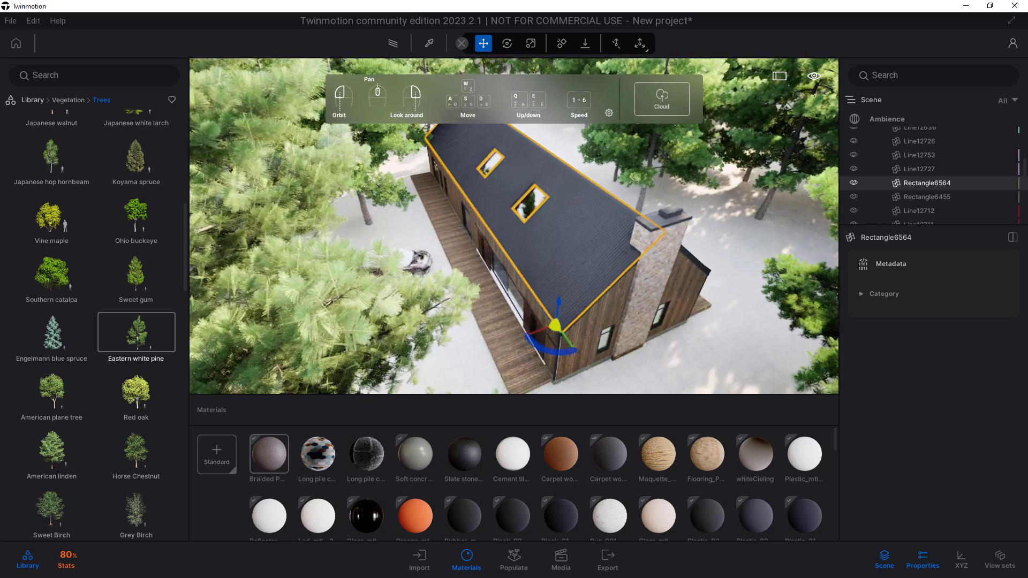
{"action": "right_click_drag", "start_coordinate": [595, 277], "coordinate": [535, 257]}
{"action": "left_click_drag", "start_coordinate": [567, 279], "coordinate": [578, 236]}
{"action": "right_click_drag", "start_coordinate": [578, 235], "coordinate": [714, 197]}
{"action": "key", "text": "w"}
{"action": "key", "text": "w"}
{"action": "right_click_drag", "start_coordinate": [578, 295], "coordinate": [613, 308]}
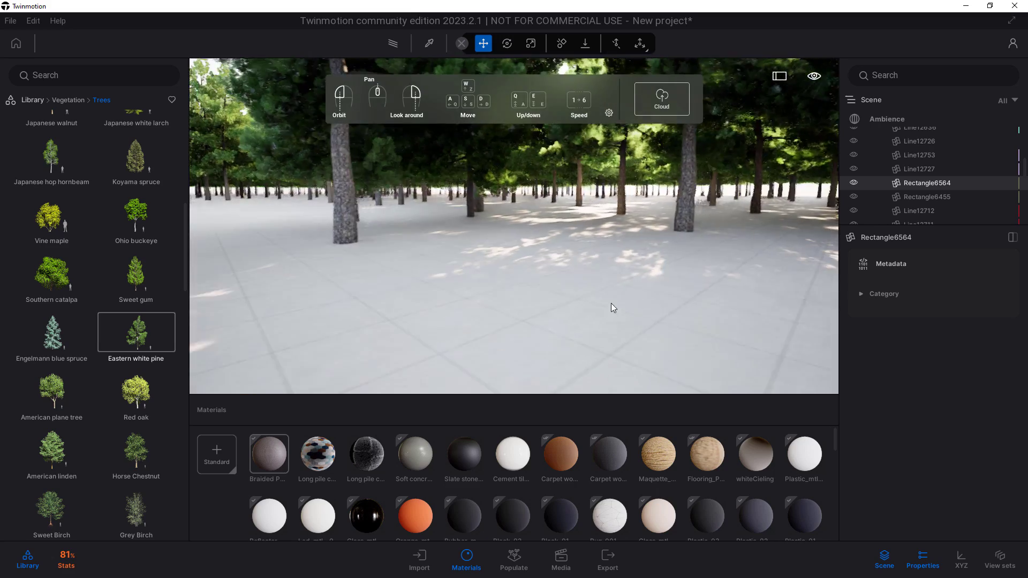
Start a second foliage painting with Eastern white pine and paint it between the trunks with a 19.7 m brush.
{"action": "middle_click_drag", "start_coordinate": [612, 307], "coordinate": [612, 262]}
{"action": "key", "text": "e"}
{"action": "key", "text": "w"}
{"action": "left_click", "coordinate": [514, 559]}
{"action": "left_click_drag", "start_coordinate": [136, 333], "coordinate": [956, 387]}
{"action": "left_click", "coordinate": [865, 474]}
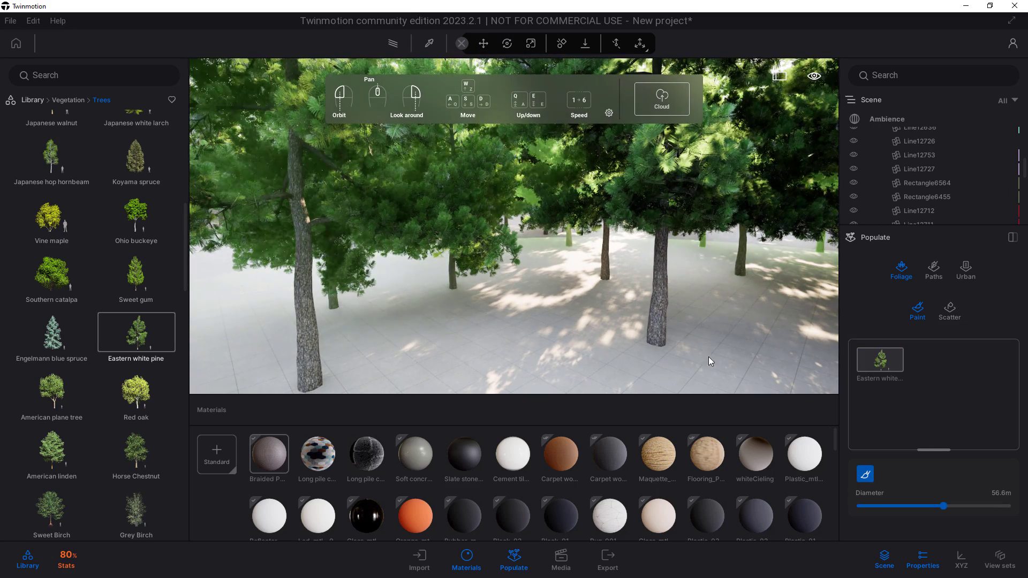
{"action": "left_click_drag", "start_coordinate": [940, 512], "coordinate": [889, 509]}
{"action": "left_click_drag", "start_coordinate": [673, 358], "coordinate": [496, 335]}
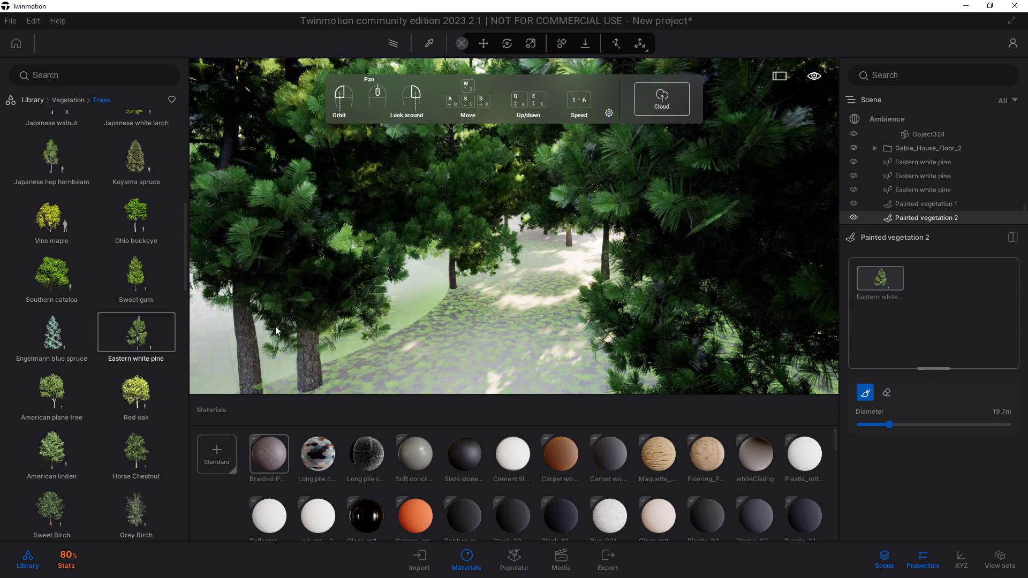
Raise the density of the second painted pine group to 100%.
{"action": "key", "text": "s"}
{"action": "right_click_drag", "start_coordinate": [514, 226], "coordinate": [551, 226]}
{"action": "key", "text": "w"}
{"action": "left_click", "coordinate": [865, 393]}
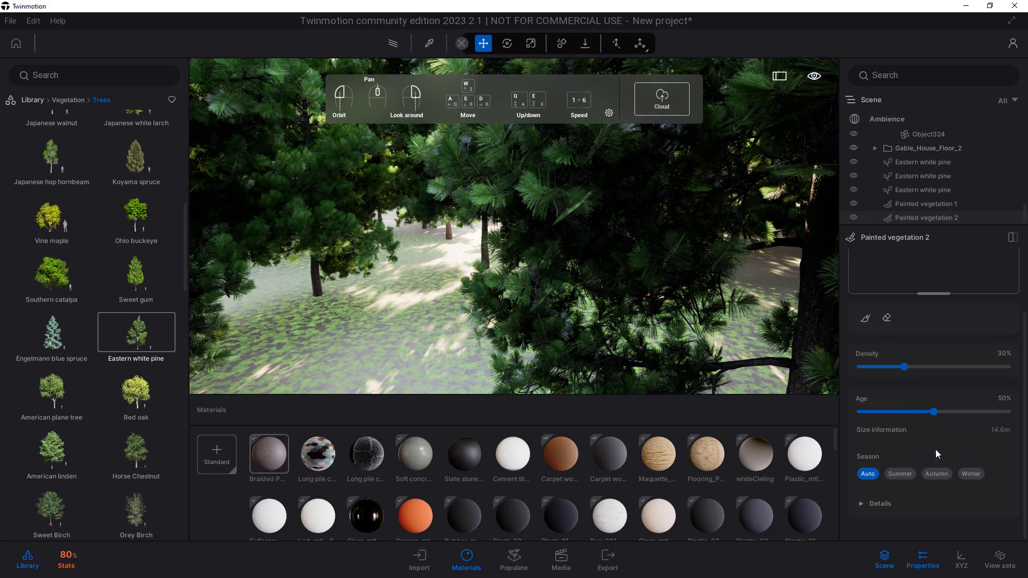
{"action": "left_click_drag", "start_coordinate": [907, 367], "coordinate": [1006, 367]}
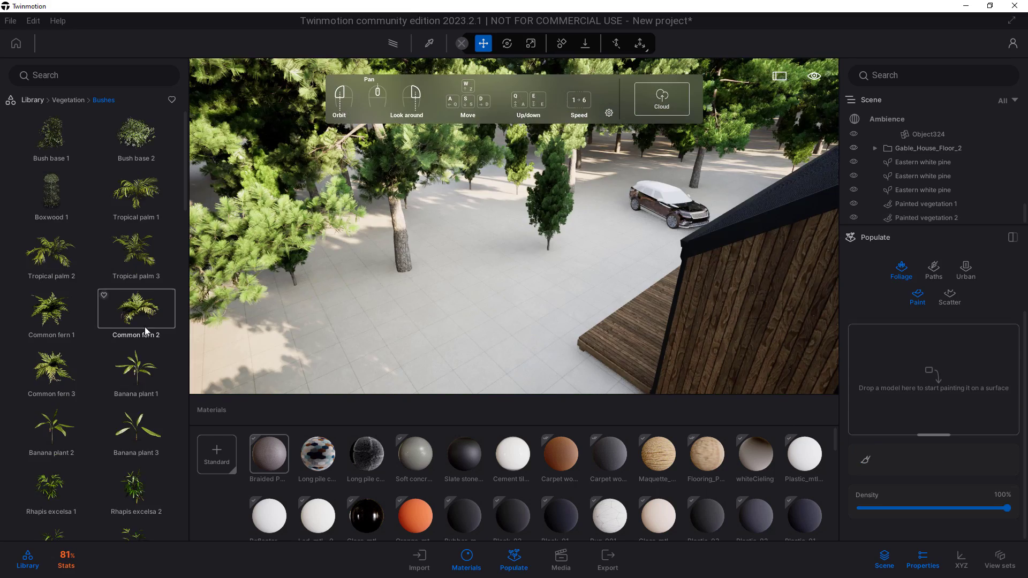
Browse the Bushes vegetation library for shrubs to paint near the house.
{"action": "scroll", "coordinate": [86, 368], "scroll_direction": "down", "scroll_amount": 4}
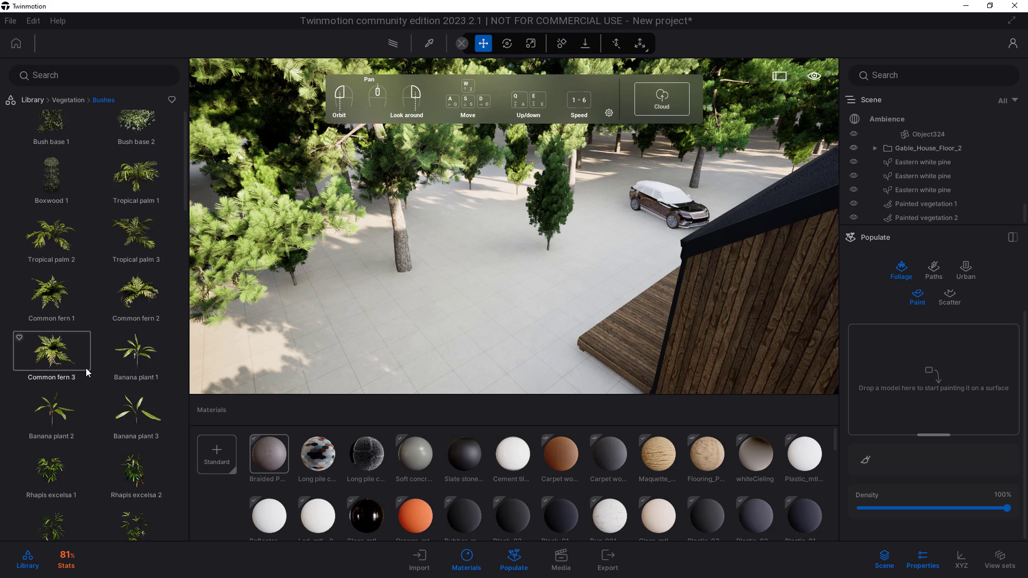
{"action": "scroll", "coordinate": [86, 368], "scroll_direction": "down", "scroll_amount": 10}
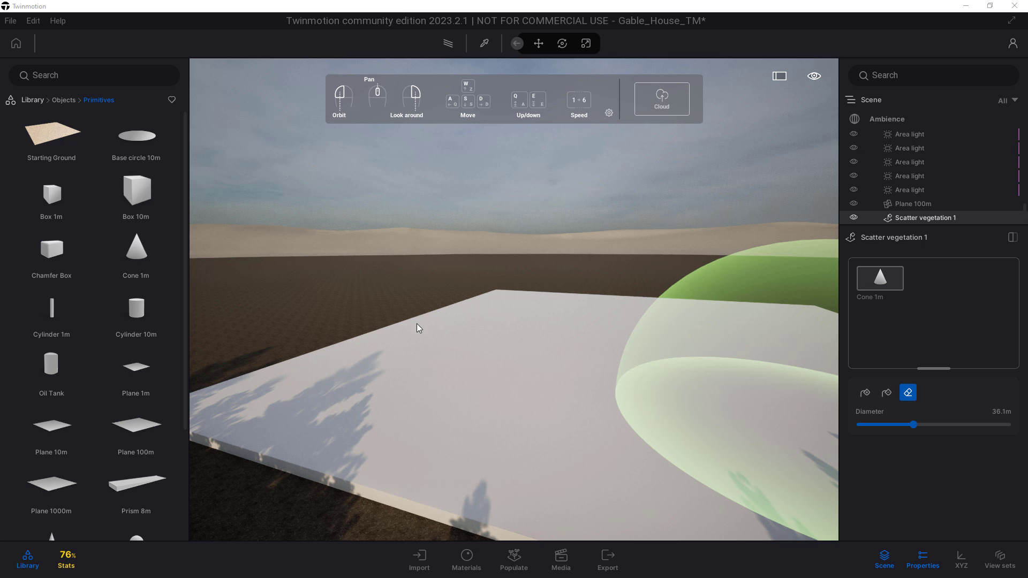
Replace the Cone 1m model in Scatter vegetation 1 with the Chinaberry Tree from the tree library.
{"action": "left_click", "coordinate": [63, 101]}
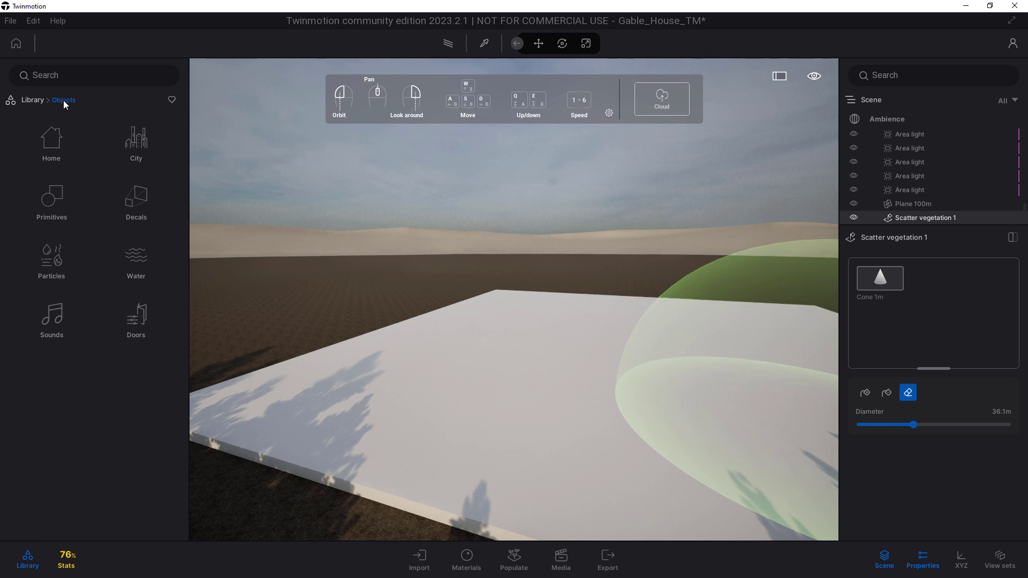
{"action": "left_click", "coordinate": [30, 102]}
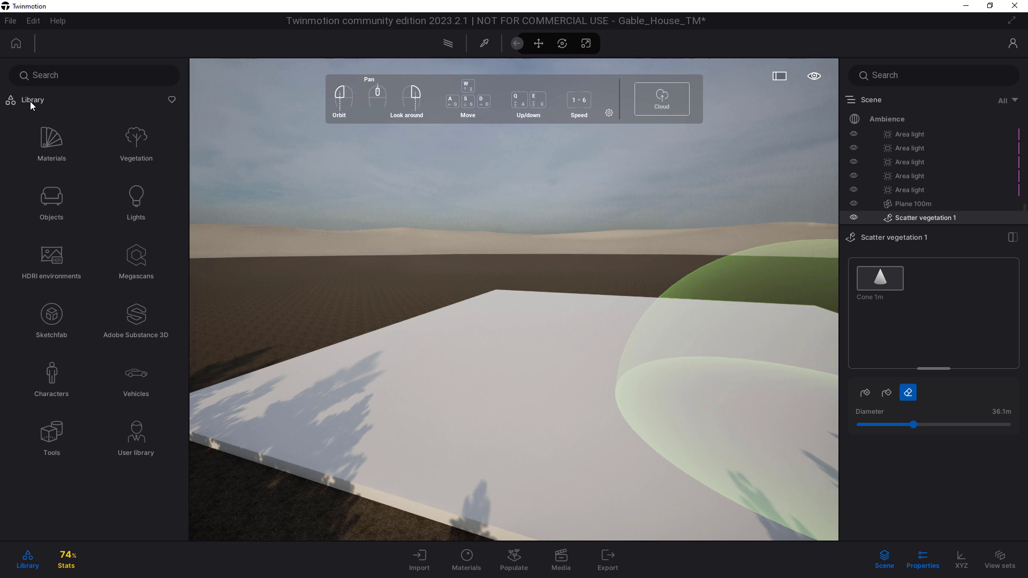
{"action": "left_click", "coordinate": [123, 150]}
{"action": "left_click", "coordinate": [131, 150]}
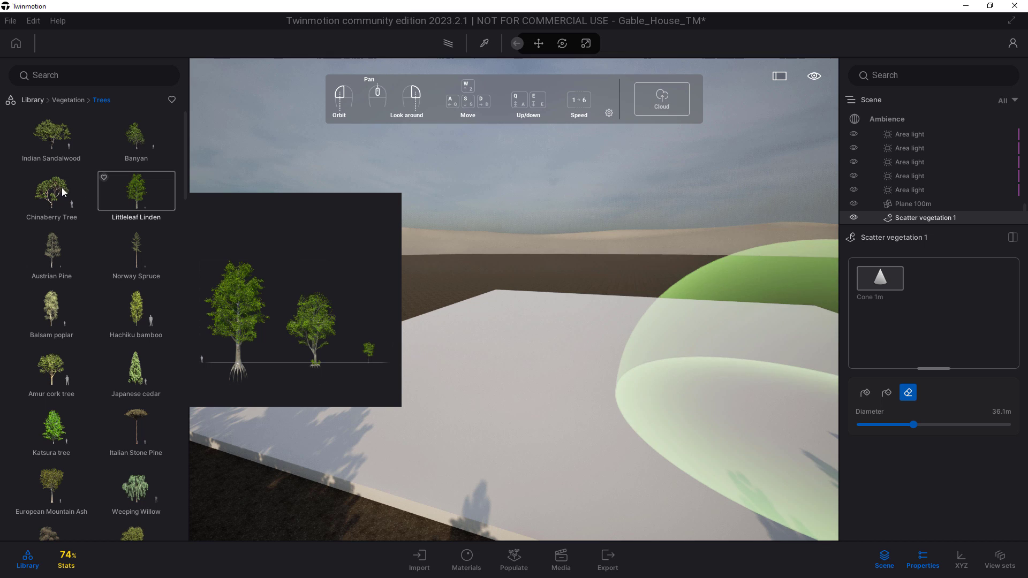
{"action": "left_click_drag", "start_coordinate": [128, 213], "coordinate": [881, 305]}
{"action": "right_click", "coordinate": [875, 284]}
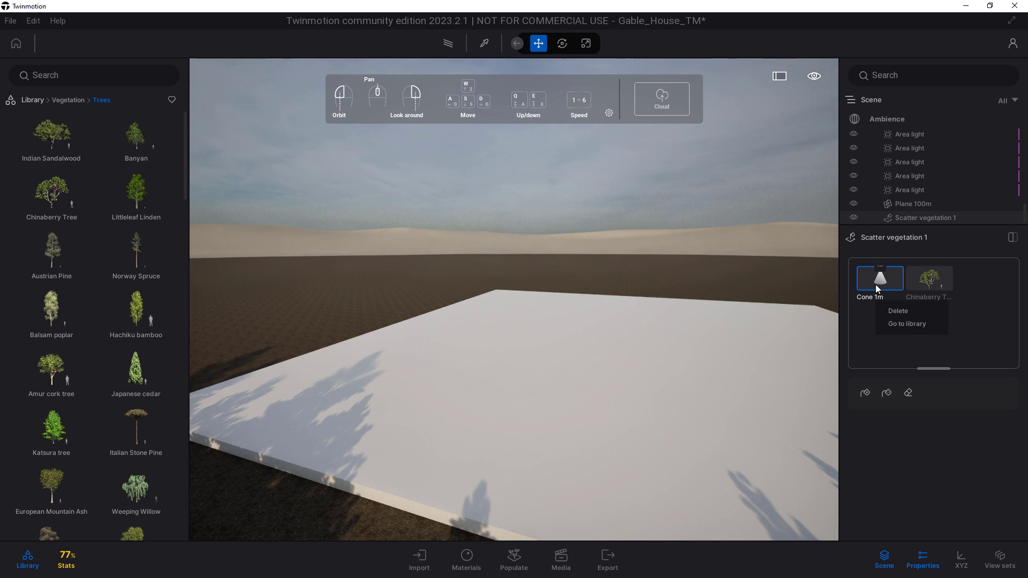
{"action": "left_click", "coordinate": [897, 311]}
{"action": "left_click", "coordinate": [876, 282]}
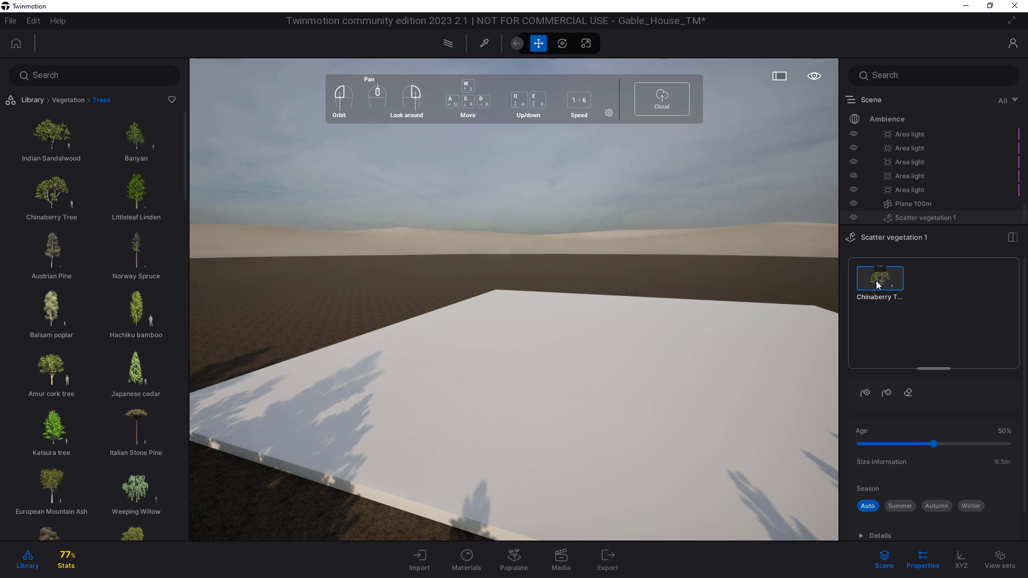
Scatter the Chinaberry trees across the white plane, and erase those in the middle with an 18.2 m eraser.
{"action": "left_click", "coordinate": [868, 389]}
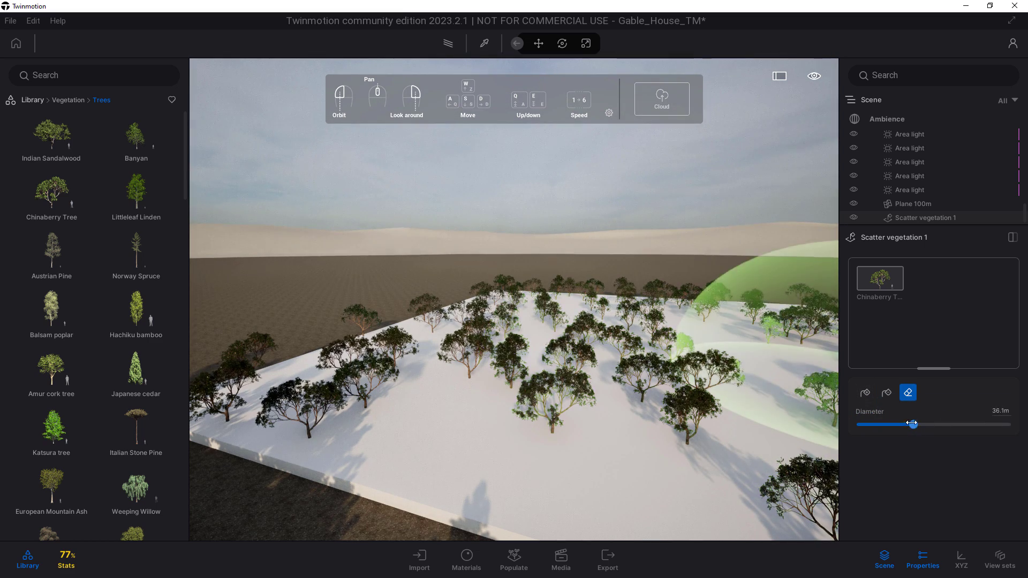
{"action": "left_click_drag", "start_coordinate": [911, 424], "coordinate": [883, 429]}
{"action": "mouse_move", "coordinate": [672, 414]}
{"action": "left_mouse_down"}
{"action": "mouse_move", "coordinate": [587, 403]}
{"action": "mouse_move", "coordinate": [682, 380]}
{"action": "mouse_move", "coordinate": [544, 384]}
{"action": "left_mouse_up"}
{"action": "mouse_move", "coordinate": [723, 451]}
{"action": "left_mouse_down"}
{"action": "mouse_move", "coordinate": [615, 378]}
{"action": "mouse_move", "coordinate": [605, 438]}
{"action": "mouse_move", "coordinate": [742, 387]}
{"action": "left_mouse_up"}
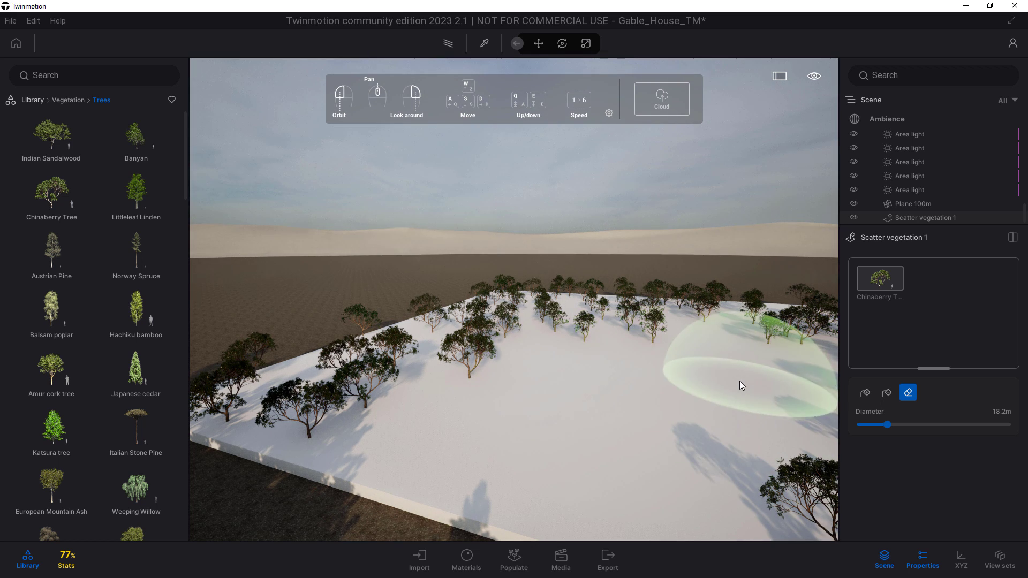
{"action": "right_click_drag", "start_coordinate": [659, 351], "coordinate": [559, 236]}
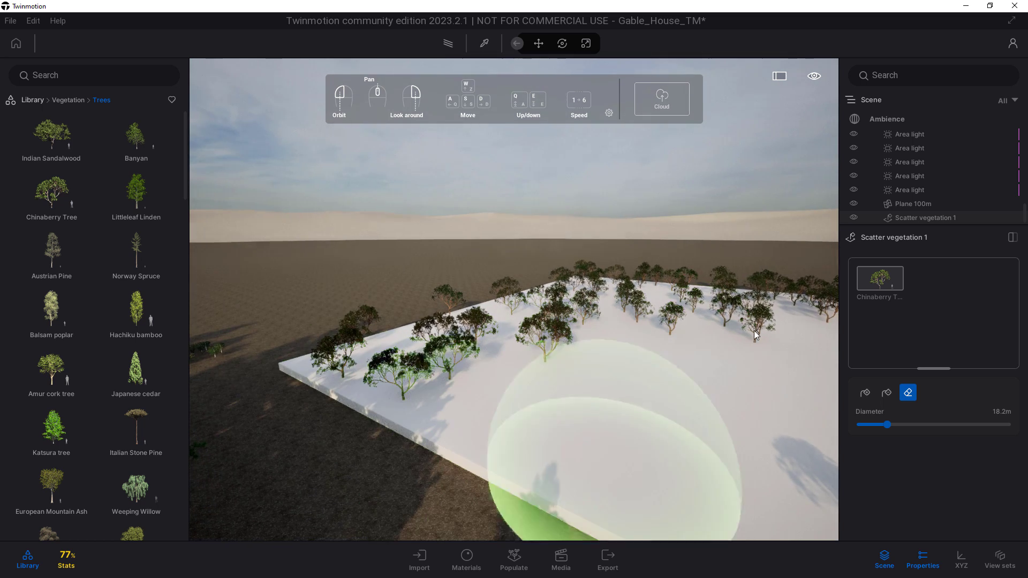
{"action": "mouse_move", "coordinate": [649, 375]}
{"action": "right_mouse_down"}
{"action": "mouse_move", "coordinate": [776, 353]}
{"action": "mouse_move", "coordinate": [557, 356]}
{"action": "right_mouse_up"}
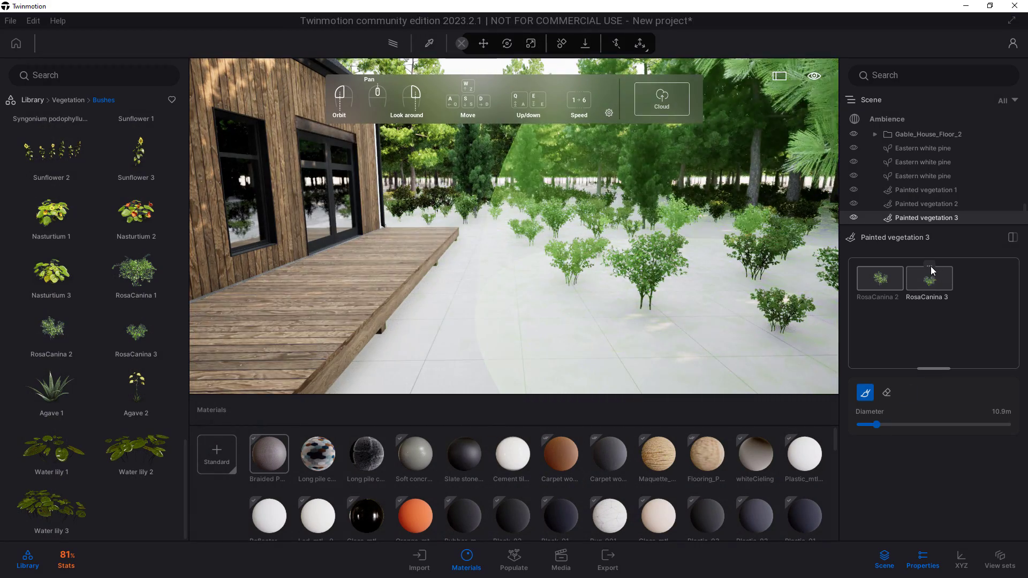
Show the detail settings of RosaCanina 3 in Painted vegetation 3 and look over the bushes beside the terrace.
{"action": "right_click", "coordinate": [932, 271]}
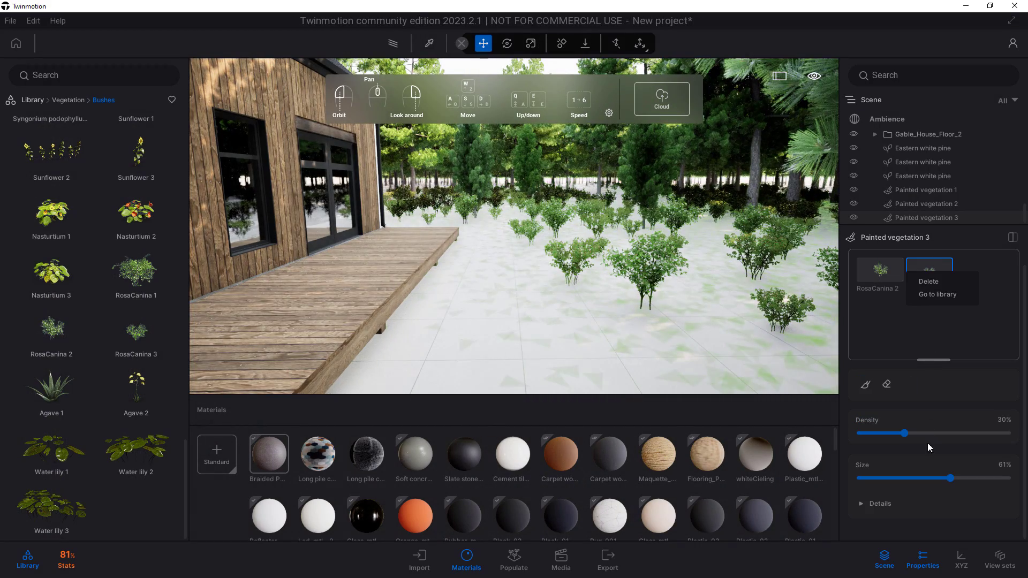
{"action": "left_click", "coordinate": [904, 504]}
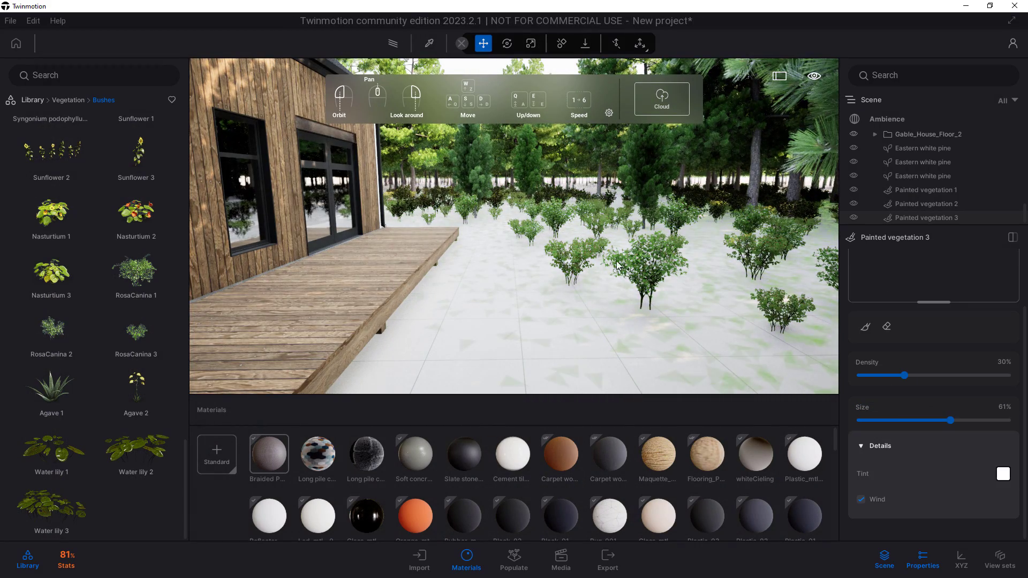
{"action": "scroll", "coordinate": [653, 257], "scroll_direction": "up", "scroll_amount": 3}
{"action": "key", "text": "s"}
{"action": "right_click_drag", "start_coordinate": [653, 262], "coordinate": [450, 268]}
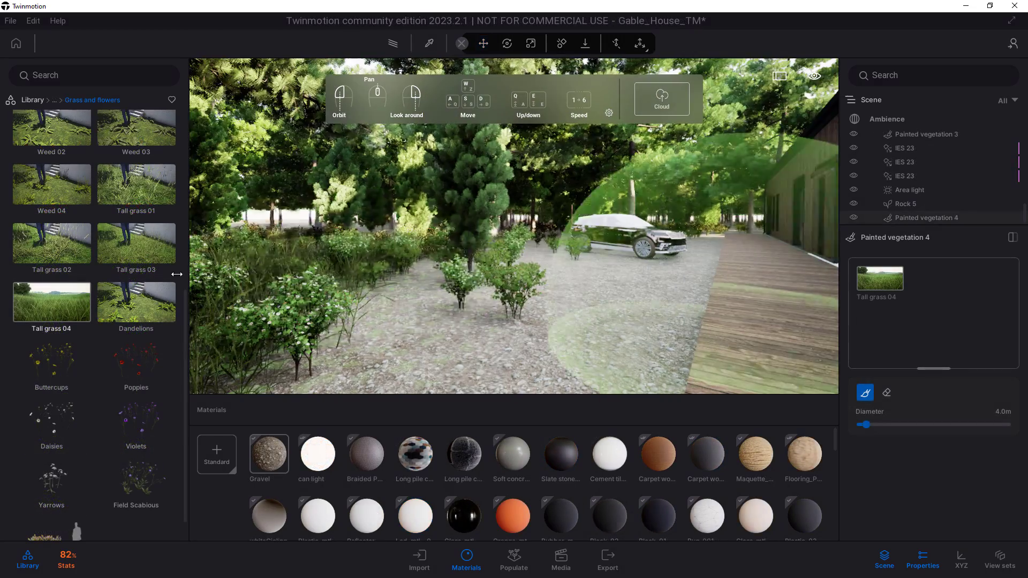
Paint Tall grass 04 among the bushes and along the gravel around the house with a 4 m brush.
{"action": "right_click_drag", "start_coordinate": [541, 236], "coordinate": [680, 238]}
{"action": "key", "text": "w"}
{"action": "mouse_move", "coordinate": [471, 309]}
{"action": "left_mouse_down"}
{"action": "mouse_move", "coordinate": [632, 312]}
{"action": "mouse_move", "coordinate": [711, 275]}
{"action": "left_mouse_up"}
{"action": "key", "text": "w"}
{"action": "right_click_drag", "start_coordinate": [711, 276], "coordinate": [833, 275]}
{"action": "left_click_drag", "start_coordinate": [418, 316], "coordinate": [739, 298]}
{"action": "mouse_move", "coordinate": [739, 298]}
{"action": "right_mouse_down"}
{"action": "mouse_move", "coordinate": [825, 297]}
{"action": "mouse_move", "coordinate": [499, 351]}
{"action": "right_mouse_up"}
{"action": "key", "text": "w"}
{"action": "mouse_move", "coordinate": [500, 352]}
{"action": "left_mouse_down"}
{"action": "mouse_move", "coordinate": [442, 238]}
{"action": "mouse_move", "coordinate": [406, 219]}
{"action": "mouse_move", "coordinate": [597, 224]}
{"action": "left_mouse_up"}
{"action": "key", "text": "w"}
{"action": "mouse_move", "coordinate": [597, 223]}
{"action": "right_mouse_down"}
{"action": "mouse_move", "coordinate": [648, 224]}
{"action": "mouse_move", "coordinate": [704, 185]}
{"action": "mouse_move", "coordinate": [509, 292]}
{"action": "right_mouse_up"}
{"action": "key", "text": "w"}
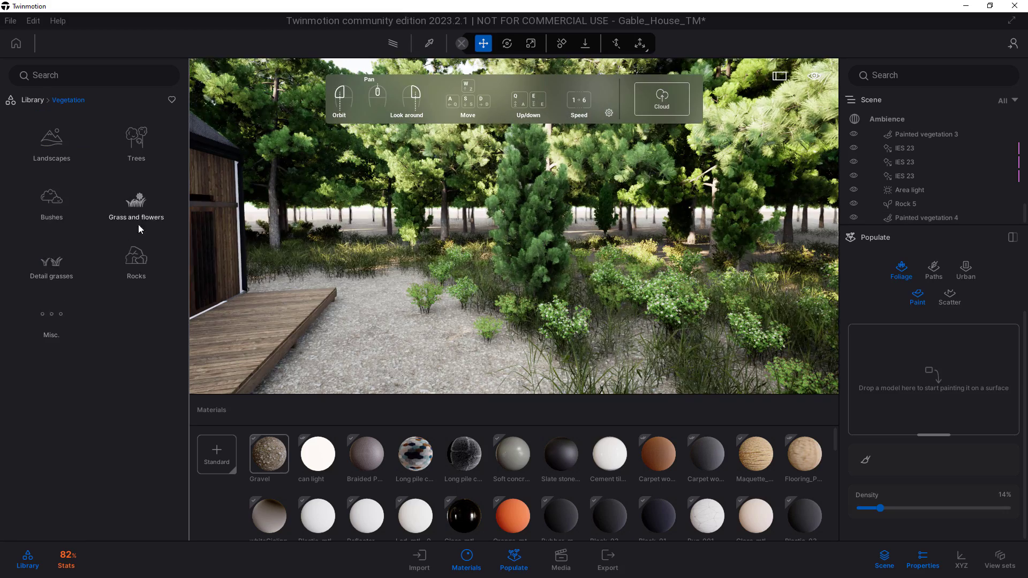
Look through the Rocks, Misc., Bushes, and Grass and flowers categories of the vegetation library for ground detail.
{"action": "left_click", "coordinate": [137, 260]}
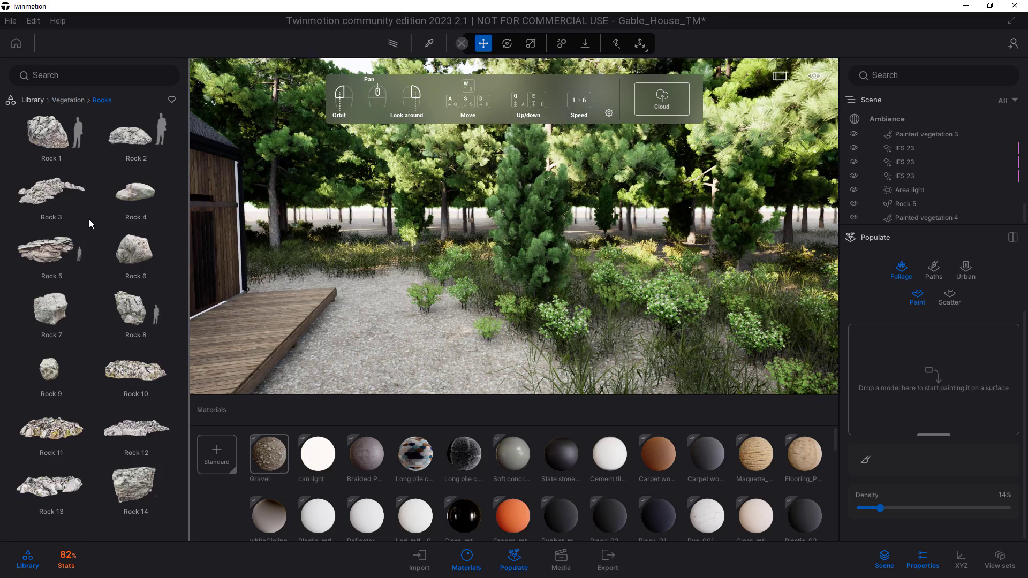
{"action": "left_click", "coordinate": [68, 101]}
{"action": "left_click", "coordinate": [52, 318]}
{"action": "scroll", "coordinate": [127, 190], "scroll_direction": "down", "scroll_amount": 3}
{"action": "scroll", "coordinate": [175, 133], "scroll_direction": "up", "scroll_amount": 3}
{"action": "left_click", "coordinate": [69, 100]}
{"action": "left_click", "coordinate": [54, 201]}
{"action": "scroll", "coordinate": [163, 169], "scroll_direction": "down", "scroll_amount": 5}
{"action": "scroll", "coordinate": [162, 167], "scroll_direction": "up", "scroll_amount": 5}
{"action": "left_click", "coordinate": [69, 101]}
{"action": "left_click", "coordinate": [136, 200]}
Look through the Megascans decal categories, including Debris and Wood, for material to scatter on the ground.
{"action": "left_click", "coordinate": [55, 100]}
{"action": "left_click", "coordinate": [32, 100]}
{"action": "left_click", "coordinate": [135, 259]}
{"action": "left_click", "coordinate": [136, 201]}
{"action": "scroll", "coordinate": [75, 339], "scroll_direction": "down", "scroll_amount": 3}
{"action": "scroll", "coordinate": [119, 422], "scroll_direction": "up", "scroll_amount": 1}
{"action": "left_click", "coordinate": [121, 410]}
{"action": "left_click", "coordinate": [112, 101]}
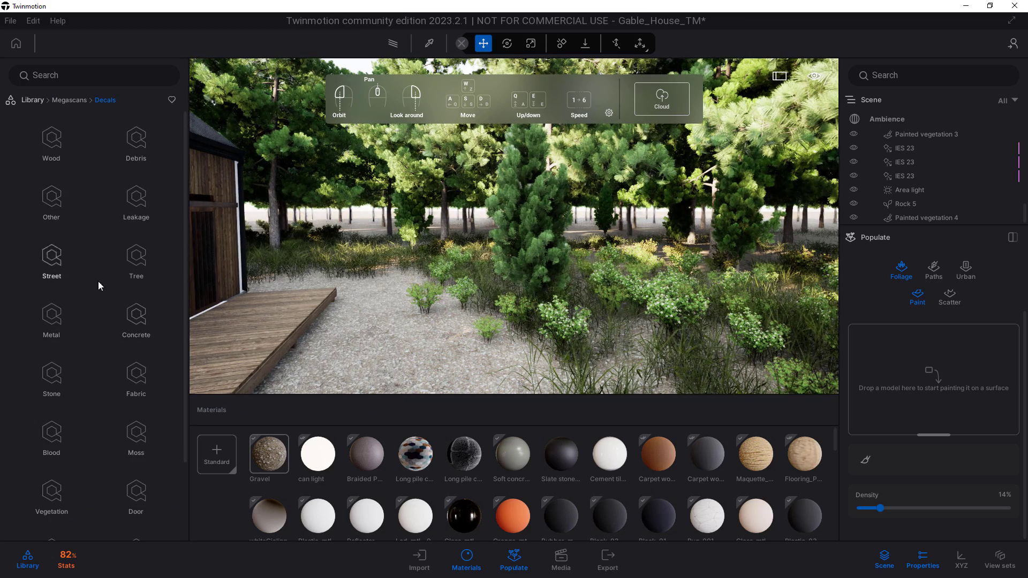
{"action": "left_click", "coordinate": [143, 159]}
{"action": "left_click", "coordinate": [109, 100]}
{"action": "left_click", "coordinate": [56, 150]}
{"action": "left_click", "coordinate": [109, 101]}
Browse the Stone debris decals in Megascans, try to download White Gravel, and look over the Gravel variants.
{"action": "left_click", "coordinate": [136, 140]}
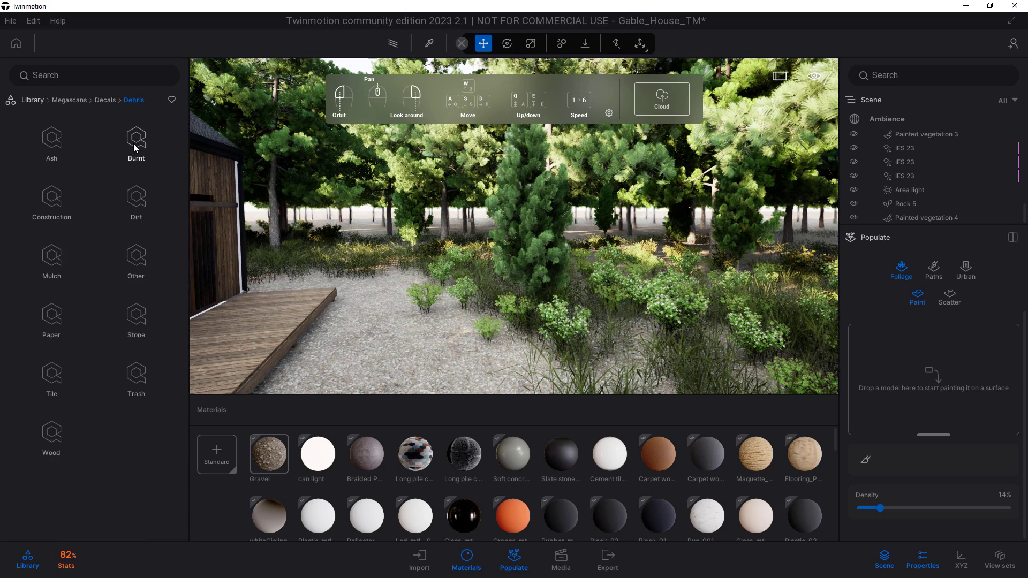
{"action": "left_click", "coordinate": [138, 322]}
{"action": "scroll", "coordinate": [92, 295], "scroll_direction": "down", "scroll_amount": 10}
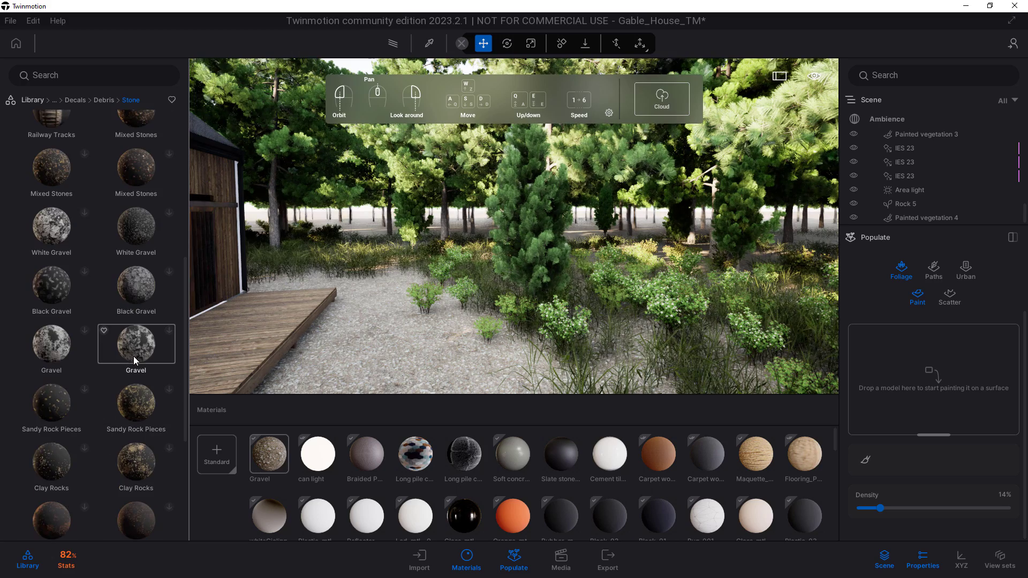
{"action": "scroll", "coordinate": [131, 410], "scroll_direction": "up", "scroll_amount": 3}
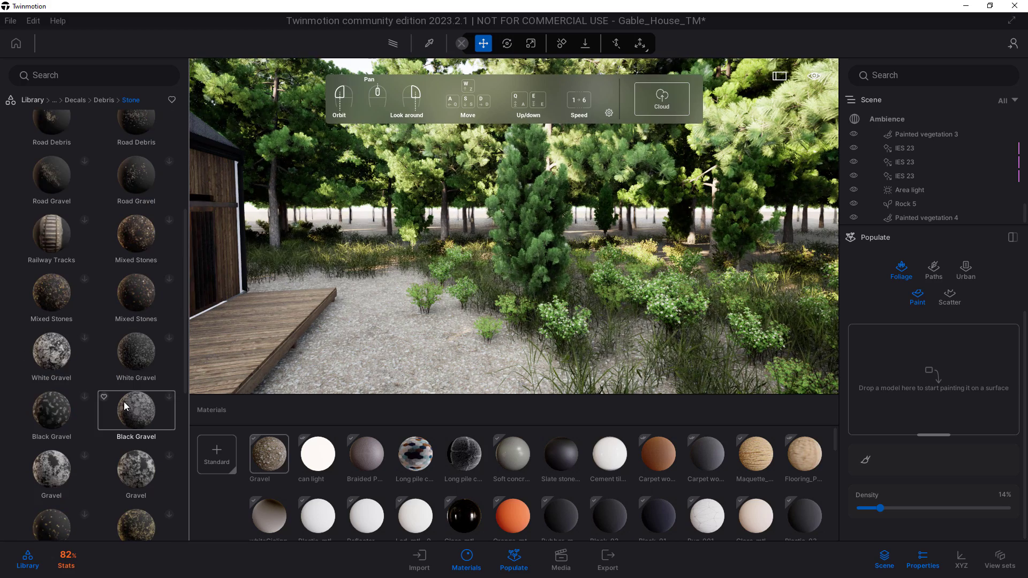
{"action": "left_click", "coordinate": [85, 336]}
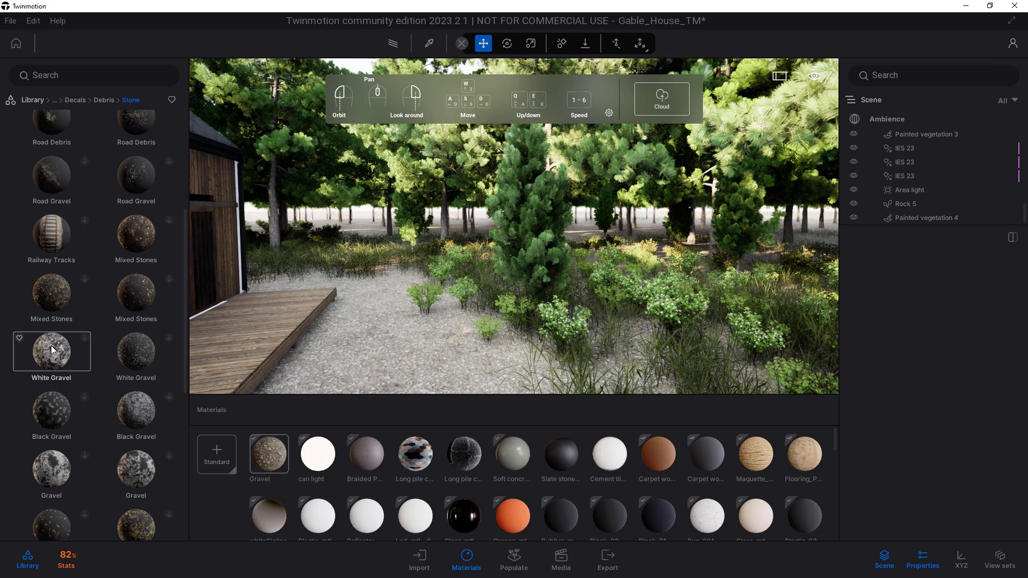
{"action": "scroll", "coordinate": [129, 347], "scroll_direction": "down", "scroll_amount": 3}
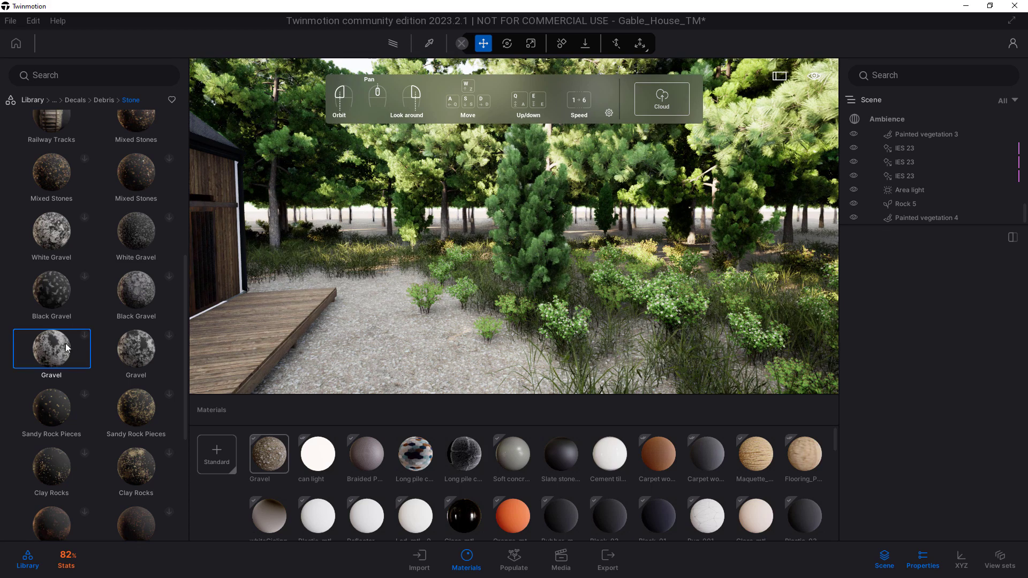
Open the account options for sign-in, and show the Megascans 3D assets in the library.
{"action": "left_click", "coordinate": [1012, 43]}
{"action": "left_click", "coordinate": [938, 70]}
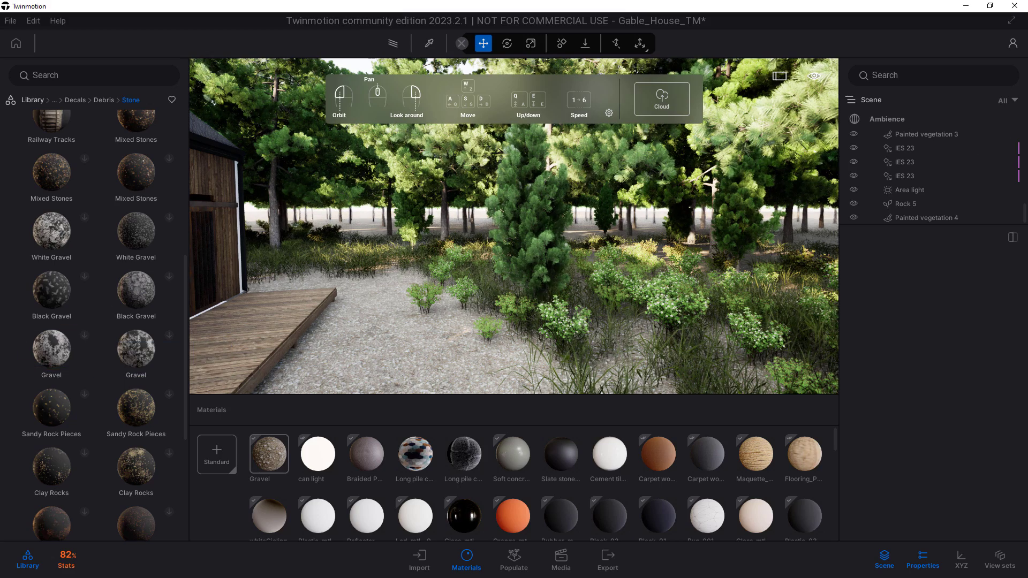
{"action": "left_click", "coordinate": [1012, 42]}
{"action": "left_click", "coordinate": [956, 72]}
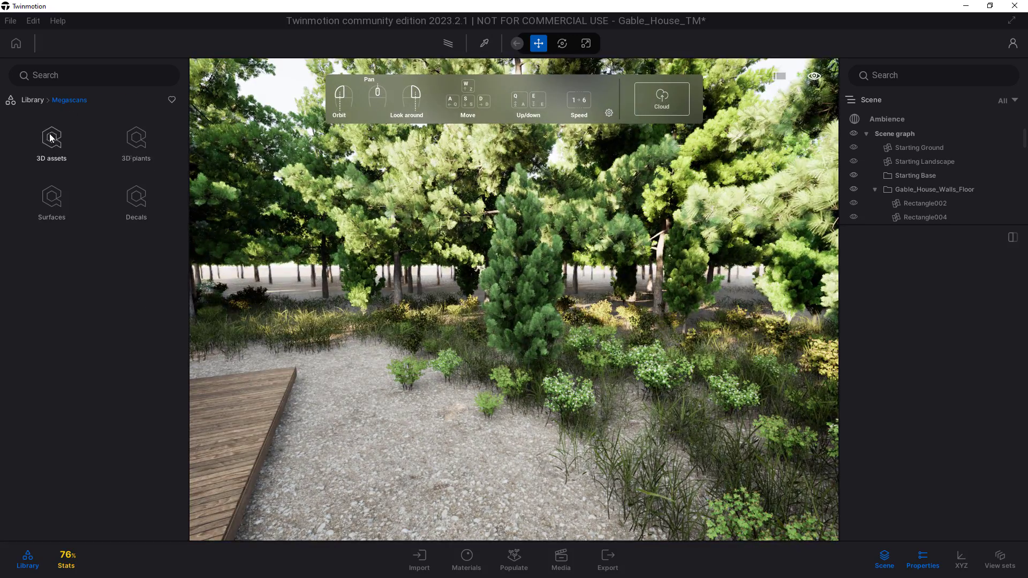
{"action": "left_click", "coordinate": [51, 138]}
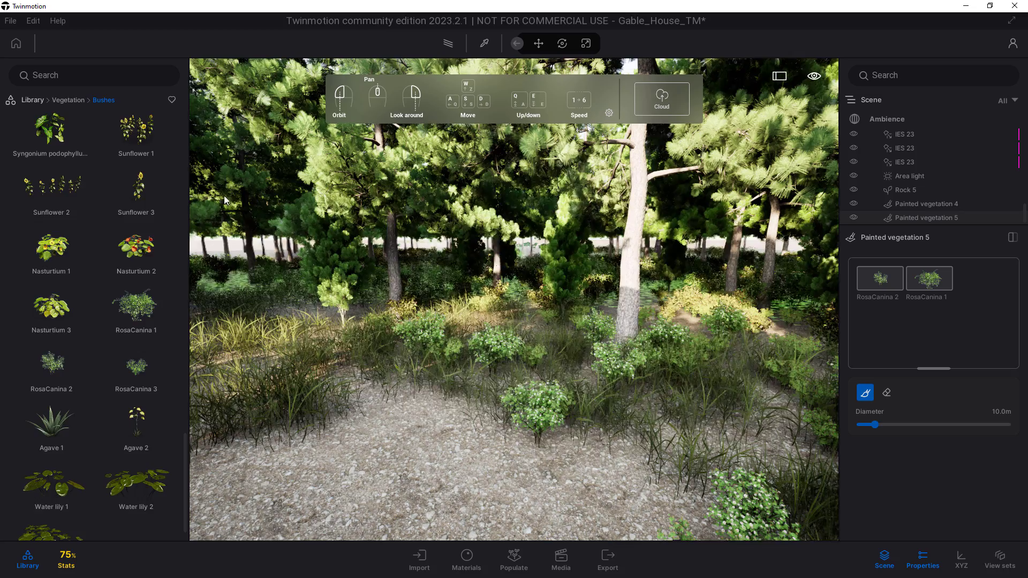
Add the Mugo Pine from the tree library to Painted vegetation 5 and paint it among the grass beside the gravel.
{"action": "left_click", "coordinate": [69, 100]}
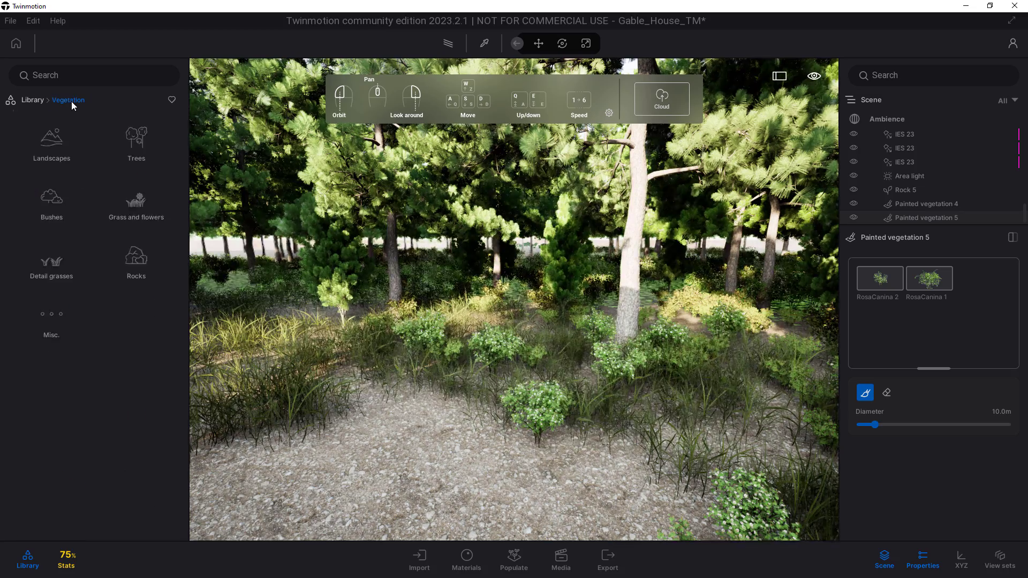
{"action": "left_click", "coordinate": [138, 140]}
{"action": "scroll", "coordinate": [115, 435], "scroll_direction": "down", "scroll_amount": 5}
{"action": "scroll", "coordinate": [116, 439], "scroll_direction": "down", "scroll_amount": 7}
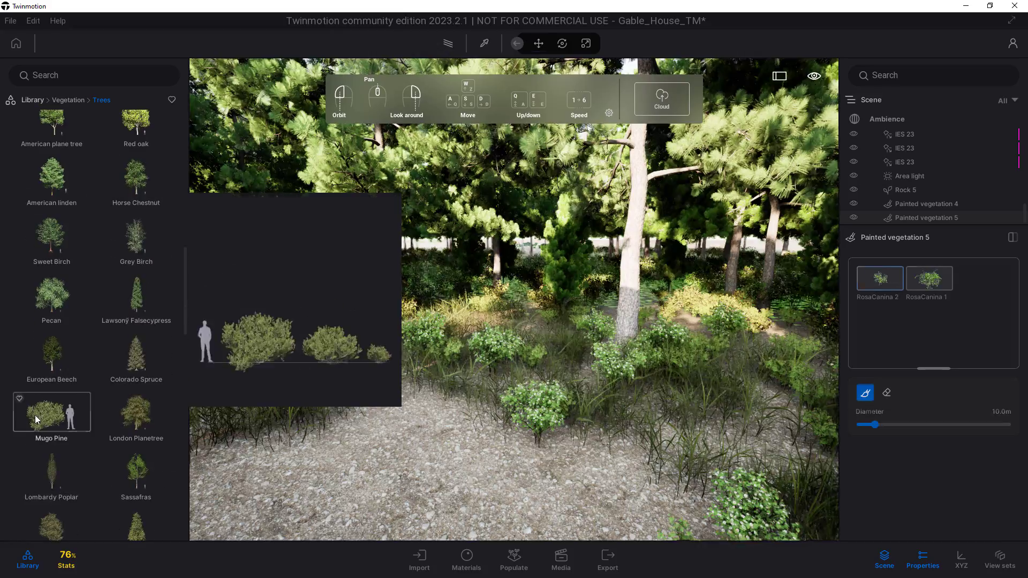
{"action": "left_click_drag", "start_coordinate": [37, 418], "coordinate": [931, 321]}
{"action": "mouse_move", "coordinate": [554, 307]}
{"action": "right_mouse_down"}
{"action": "mouse_move", "coordinate": [447, 307]}
{"action": "mouse_move", "coordinate": [507, 339]}
{"action": "mouse_move", "coordinate": [375, 321]}
{"action": "mouse_move", "coordinate": [564, 309]}
{"action": "right_mouse_up"}
{"action": "left_click", "coordinate": [506, 340]}
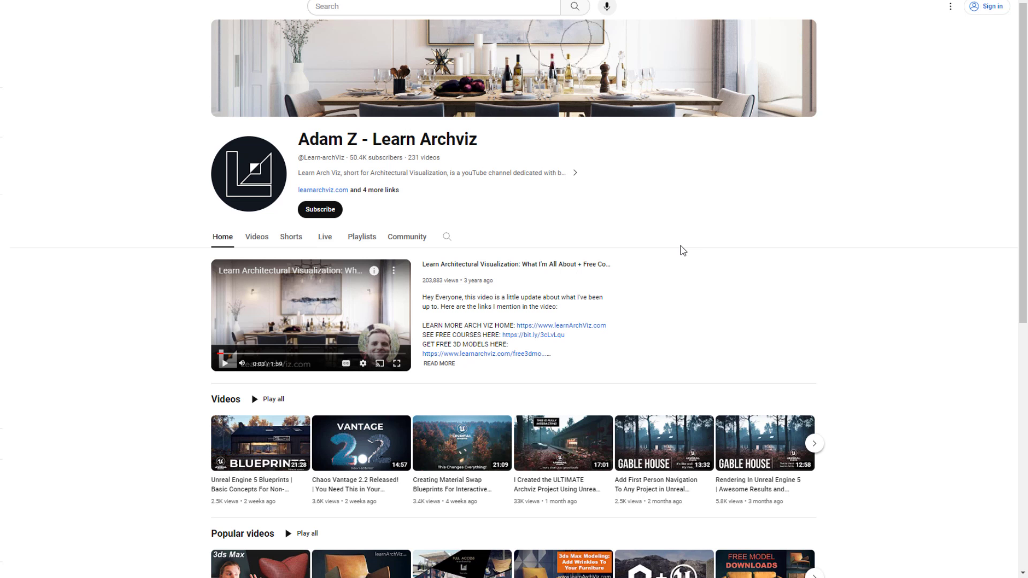
Look over the videos, playlists and shorts on the Learn Archviz YouTube channel page.
{"action": "scroll", "coordinate": [700, 210], "scroll_direction": "down", "scroll_amount": 3}
{"action": "scroll", "coordinate": [702, 212], "scroll_direction": "down", "scroll_amount": 2}
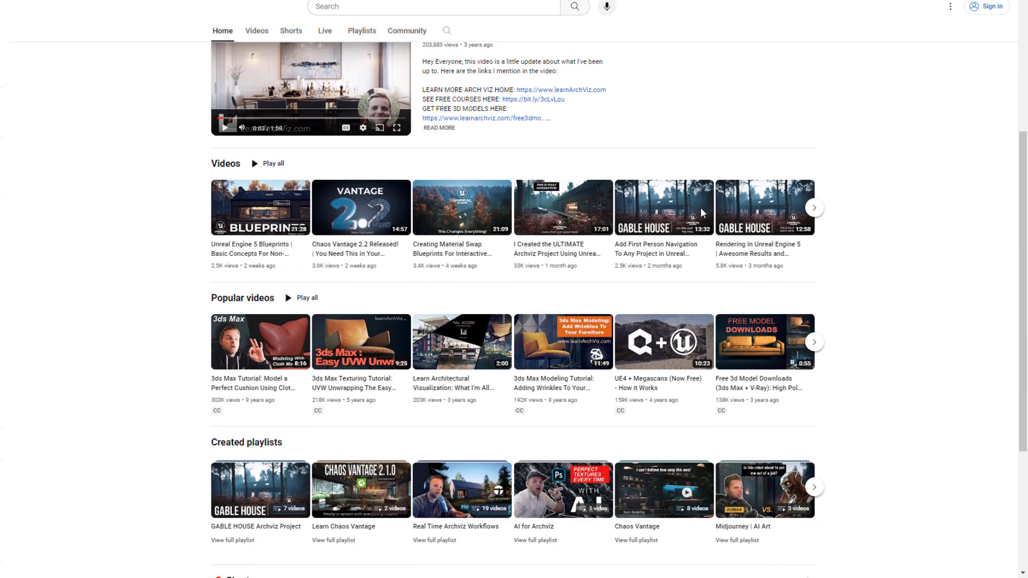
{"action": "scroll", "coordinate": [703, 212], "scroll_direction": "down", "scroll_amount": 3}
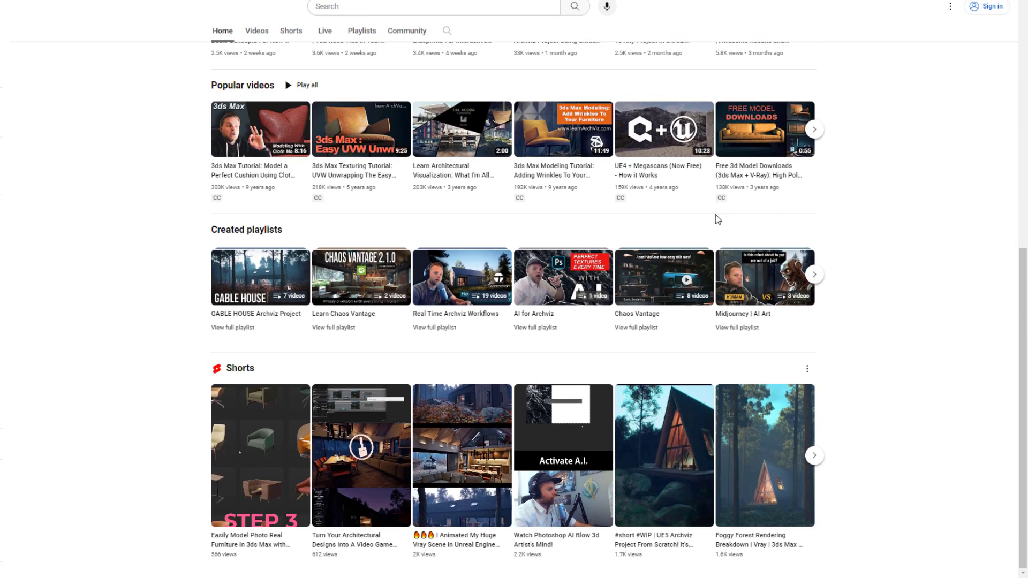
{"action": "scroll", "coordinate": [885, 393], "scroll_direction": "up", "scroll_amount": 5}
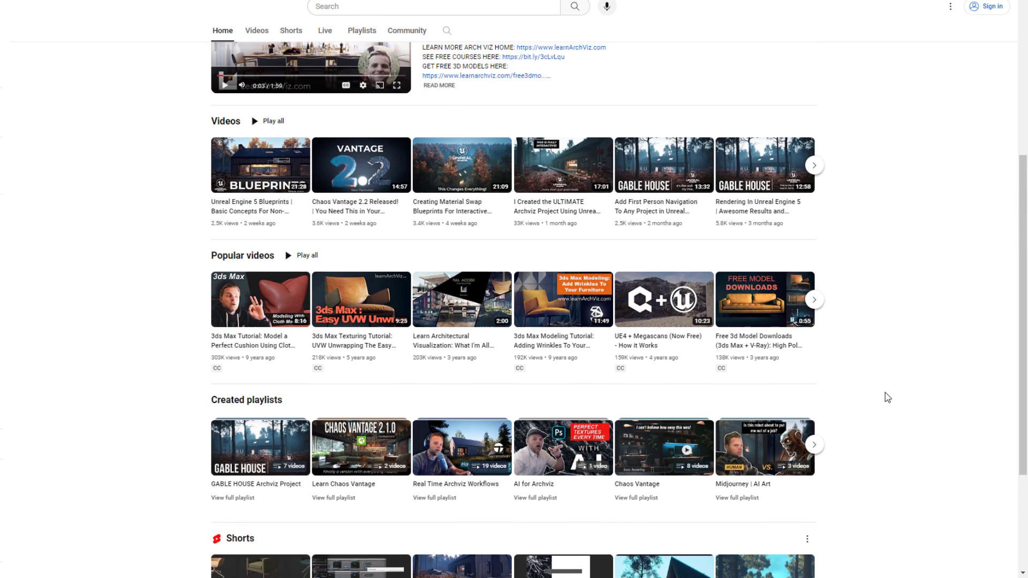
{"action": "scroll", "coordinate": [885, 394], "scroll_direction": "up", "scroll_amount": 2}
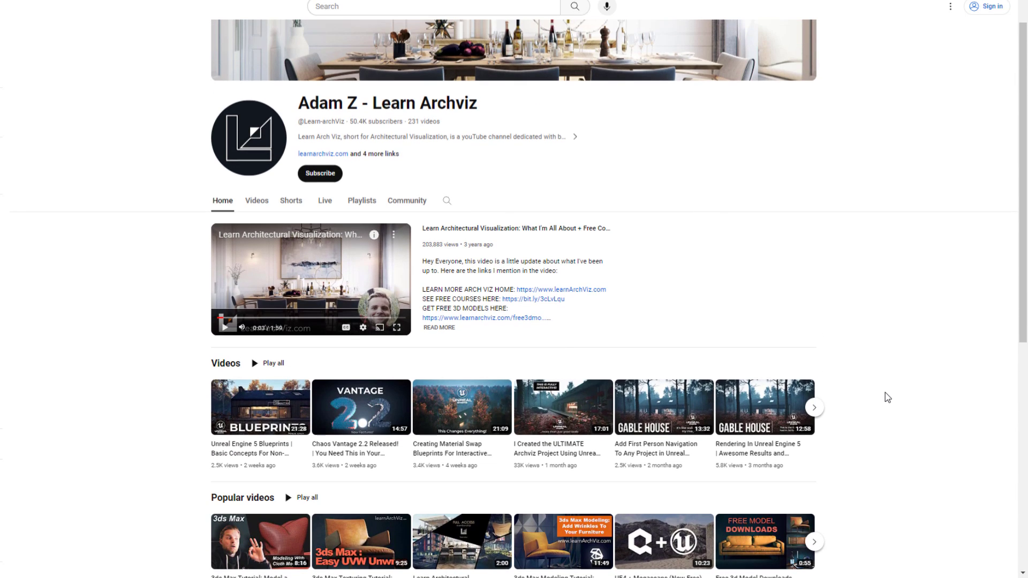
{"action": "scroll", "coordinate": [885, 393], "scroll_direction": "up", "scroll_amount": 1}
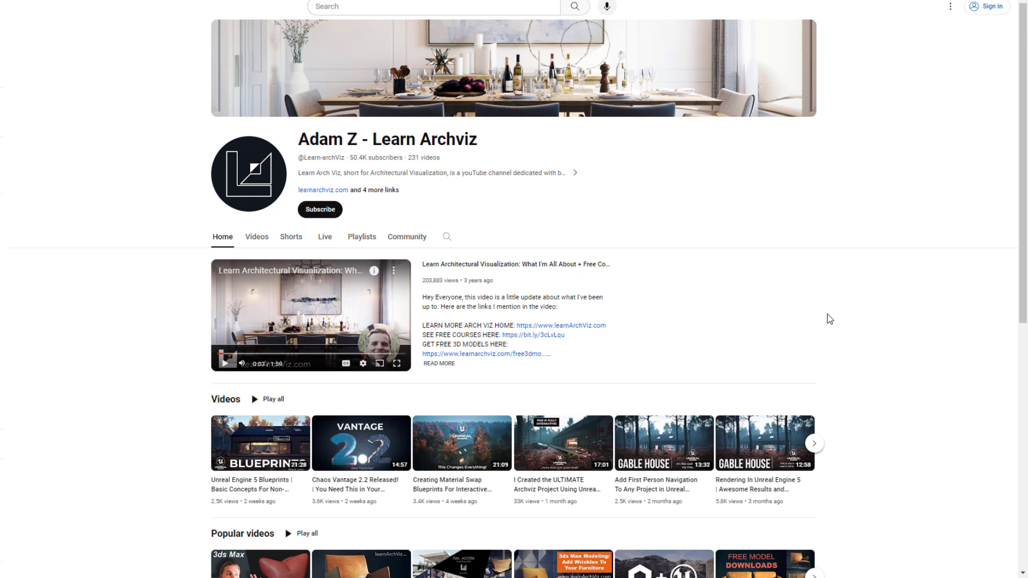
{"action": "scroll", "coordinate": [827, 314], "scroll_direction": "down", "scroll_amount": 1}
{"action": "scroll", "coordinate": [789, 218], "scroll_direction": "down", "scroll_amount": 1}
{"action": "scroll", "coordinate": [790, 218], "scroll_direction": "up", "scroll_amount": 2}
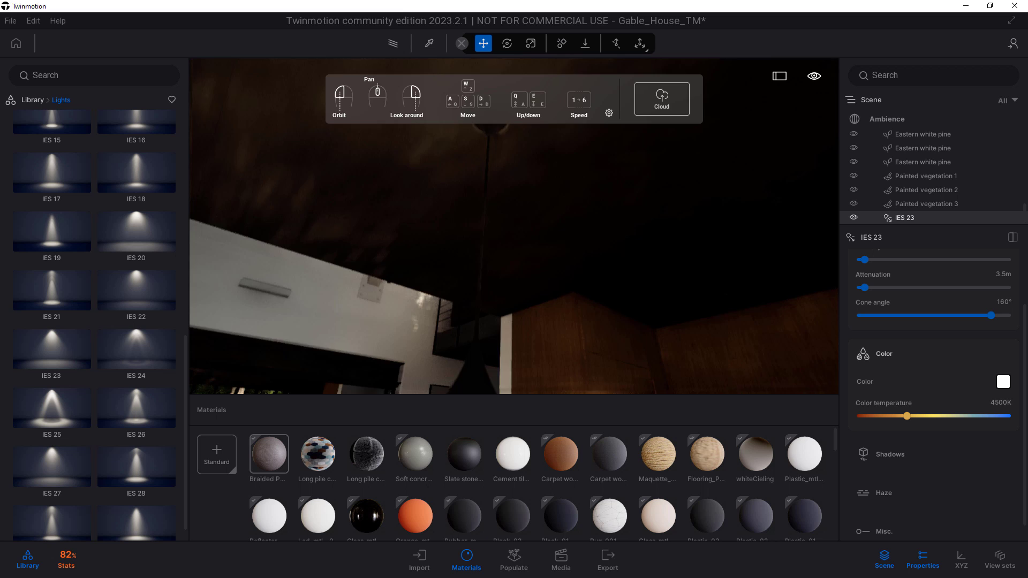
Set the IES 23 light in the kitchen pendant to a 3000 K color temperature and 20 lm intensity.
{"action": "right_click_drag", "start_coordinate": [514, 226], "coordinate": [538, 332]}
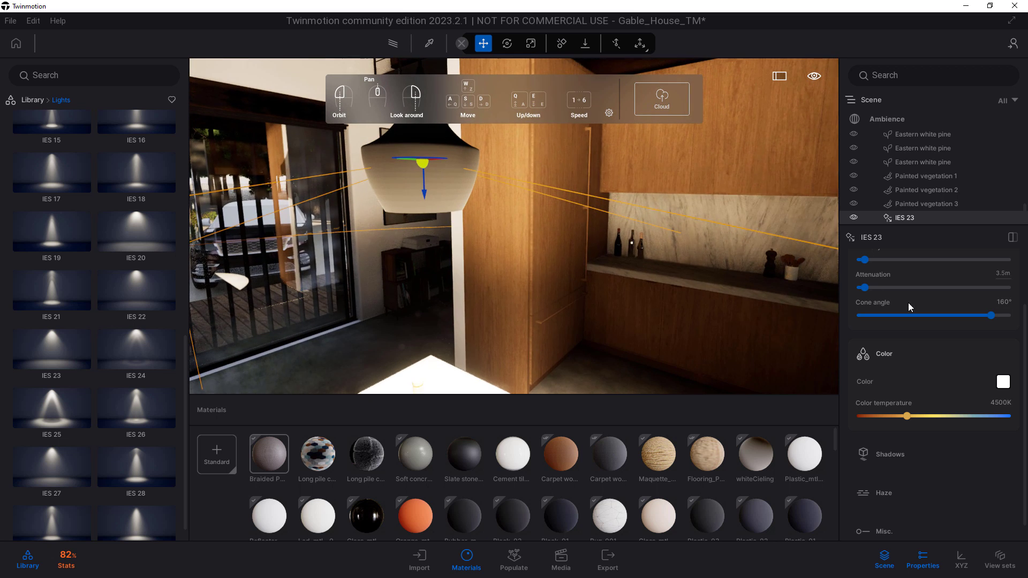
{"action": "left_click", "coordinate": [997, 402]}
{"action": "type", "text": "3000"}
{"action": "key", "text": "Return"}
{"action": "scroll", "coordinate": [883, 310], "scroll_direction": "up", "scroll_amount": 2}
{"action": "left_click_drag", "start_coordinate": [862, 304], "coordinate": [863, 305]}
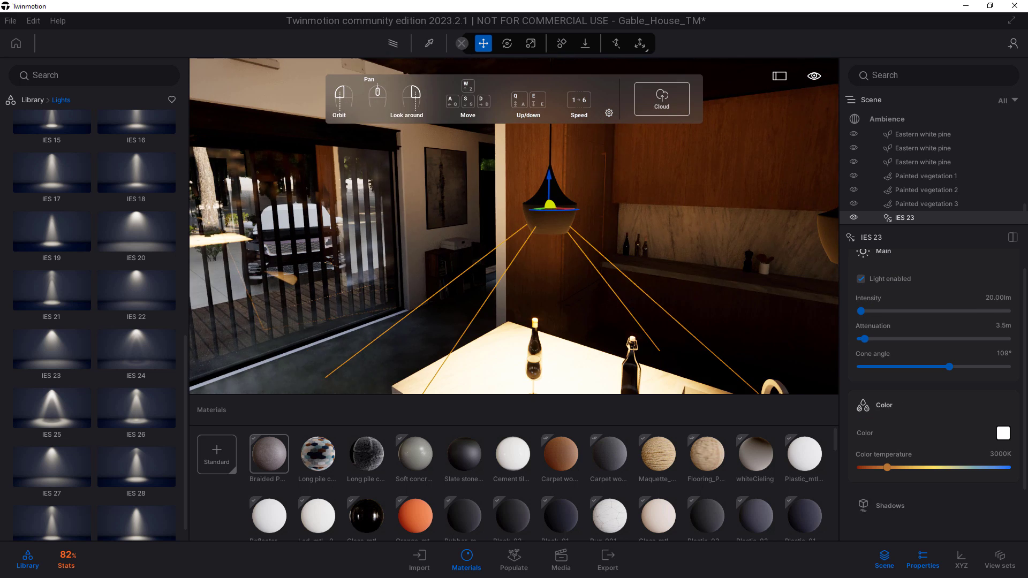
Copy the IES 23 light as one instance and place it inside the next pendant above the kitchen island.
{"action": "mouse_move", "coordinate": [609, 276]}
{"action": "middle_mouse_down"}
{"action": "mouse_move", "coordinate": [563, 177]}
{"action": "mouse_move", "coordinate": [605, 348]}
{"action": "mouse_move", "coordinate": [609, 276]}
{"action": "middle_mouse_up"}
{"action": "mouse_move", "coordinate": [520, 276]}
{"action": "left_mouse_down"}
{"action": "mouse_move", "coordinate": [528, 241]}
{"action": "mouse_move", "coordinate": [514, 176]}
{"action": "mouse_move", "coordinate": [519, 276]}
{"action": "left_mouse_up"}
{"action": "left_click_drag", "start_coordinate": [486, 158], "coordinate": [567, 157], "text": "shift"}
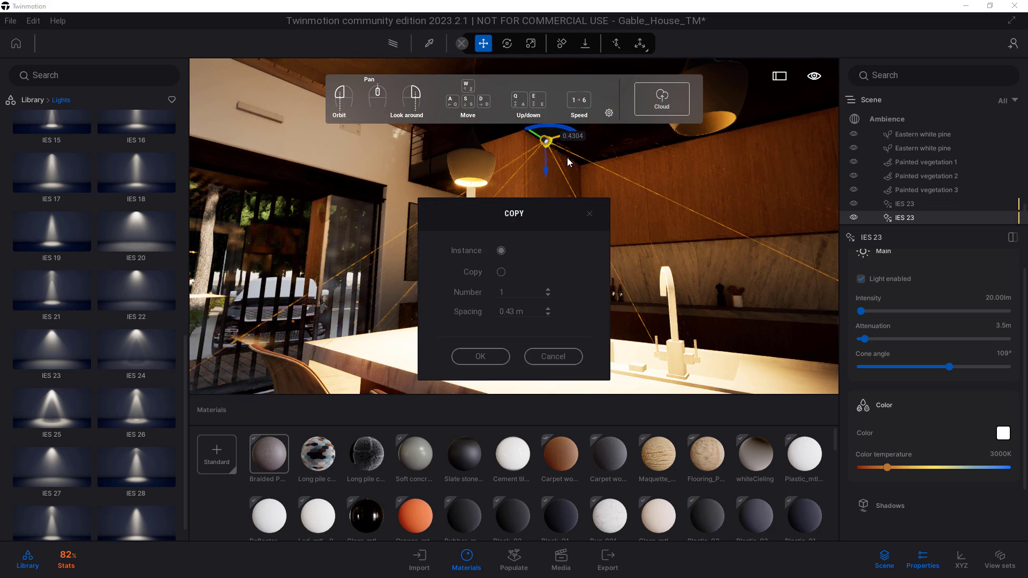
{"action": "left_click", "coordinate": [481, 357]}
{"action": "left_click_drag", "start_coordinate": [565, 136], "coordinate": [752, 134]}
{"action": "right_click_drag", "start_coordinate": [513, 225], "coordinate": [613, 198]}
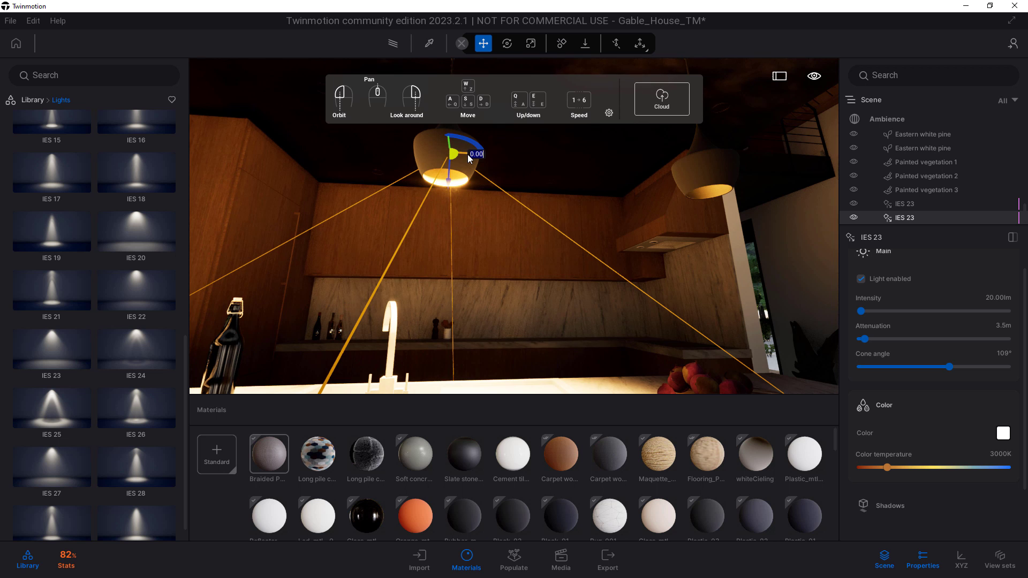
Place another instance of the IES 23 light in the third pendant and set its intensity to 5 lm.
{"action": "left_click_drag", "start_coordinate": [468, 153], "coordinate": [730, 178], "text": "shift"}
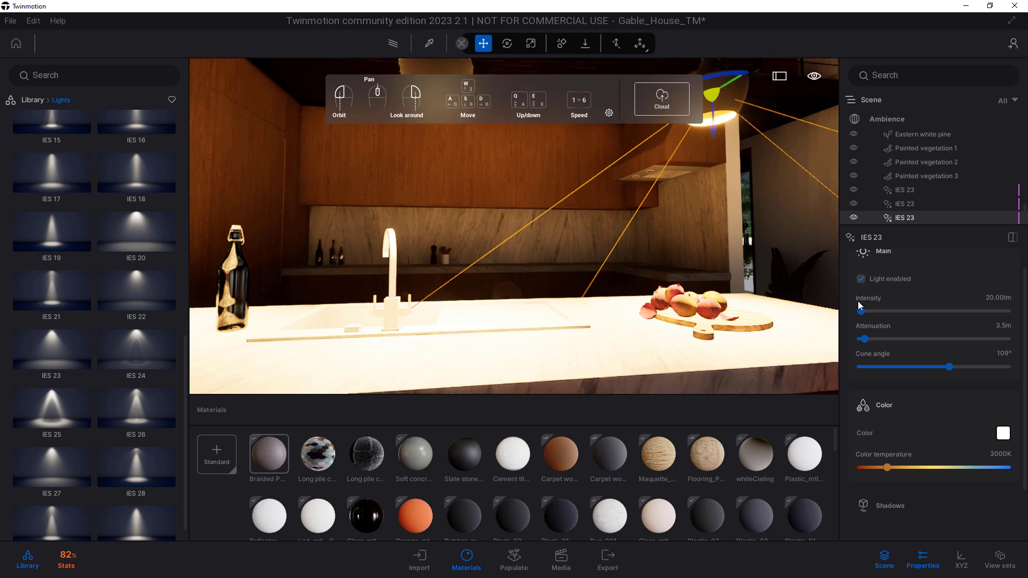
{"action": "type", "text": "5"}
{"action": "key", "text": "Return"}
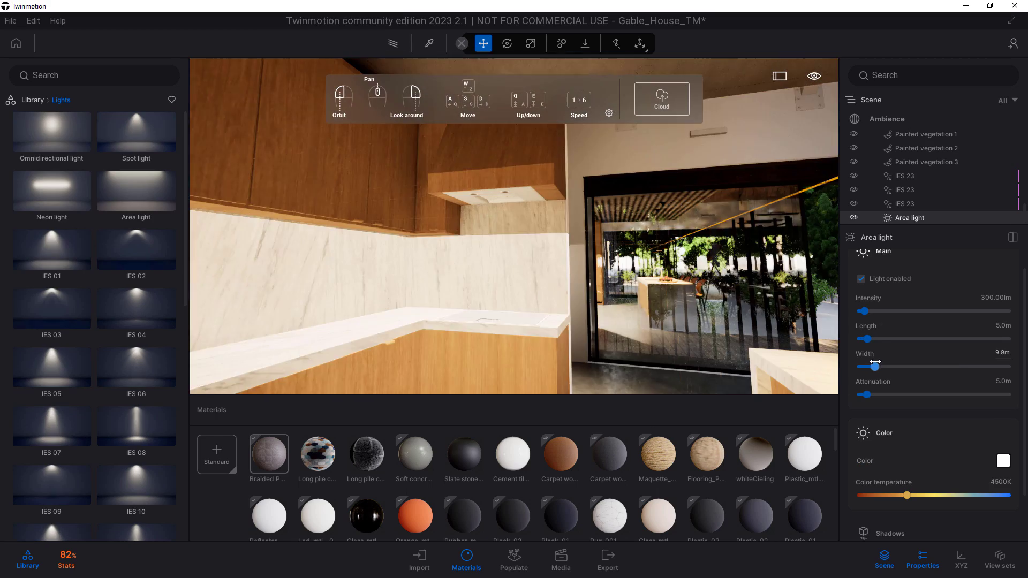
Size the area light to 0.1 m long and 5.2 m wide, and align it under the upper kitchen cabinets.
{"action": "left_click_drag", "start_coordinate": [875, 362], "coordinate": [854, 341]}
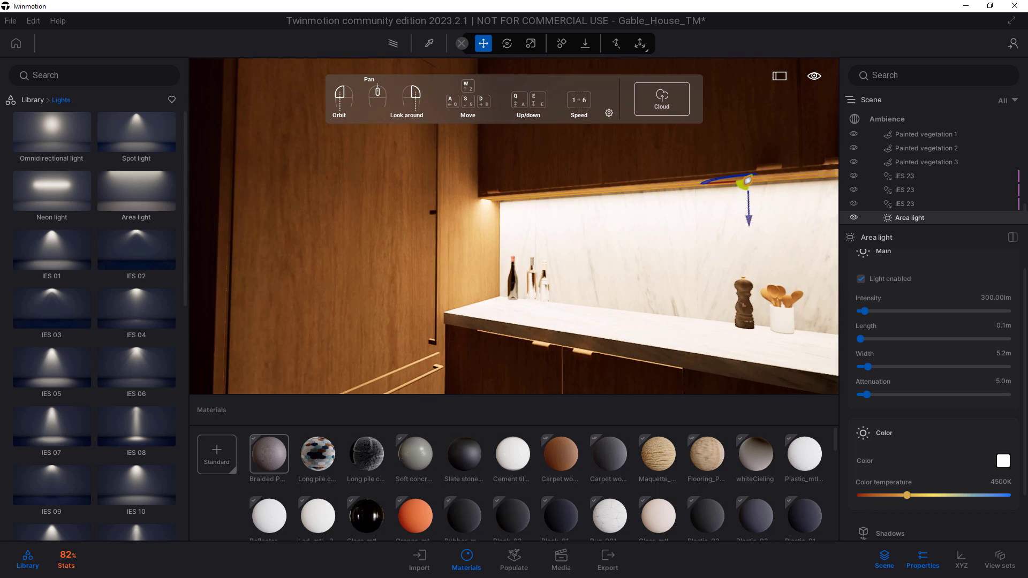
{"action": "scroll", "coordinate": [690, 335], "scroll_direction": "down", "scroll_amount": 5}
{"action": "right_click_drag", "start_coordinate": [688, 332], "coordinate": [555, 269]}
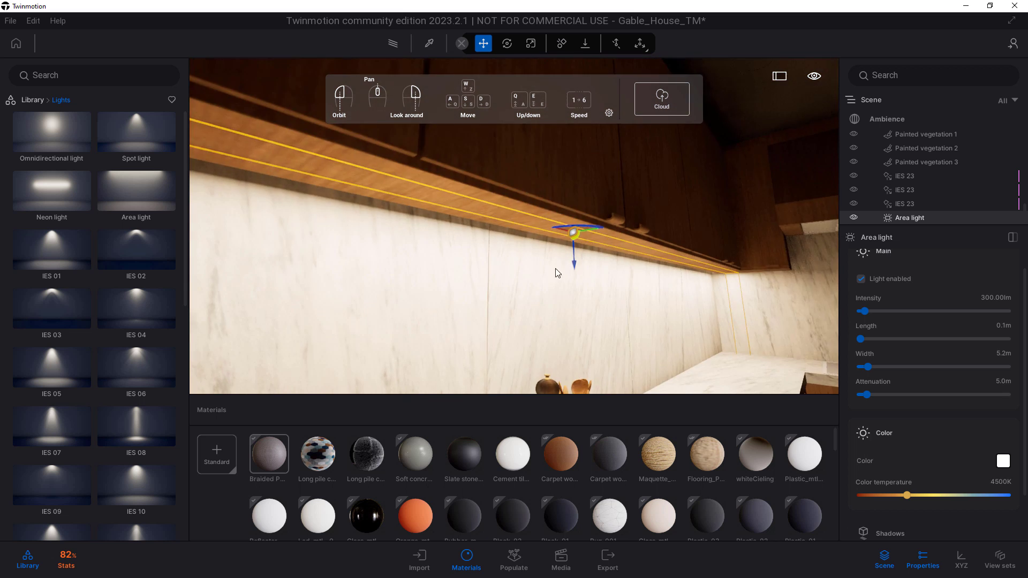
{"action": "left_click_drag", "start_coordinate": [589, 234], "coordinate": [537, 235]}
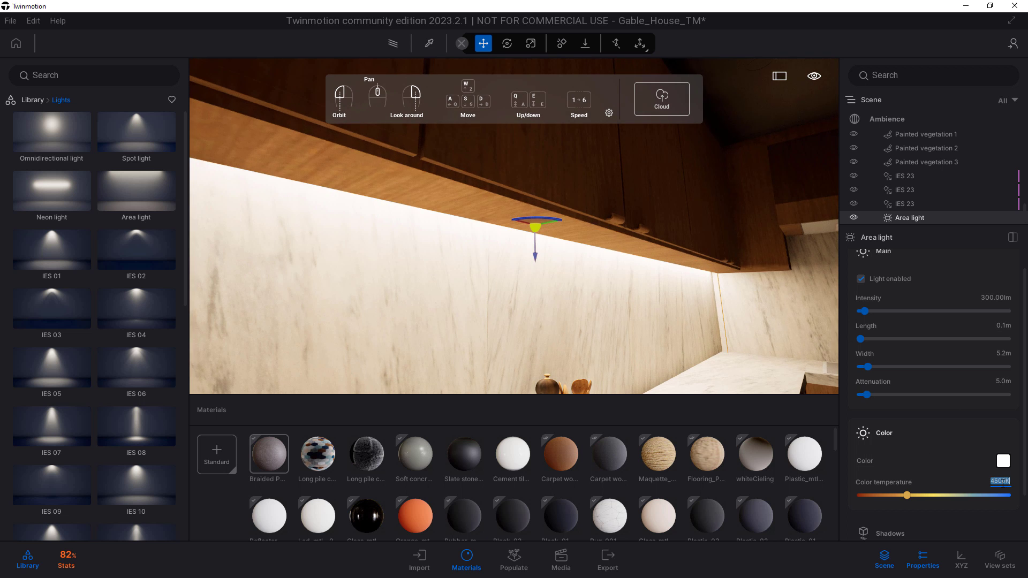
Set the under-cabinet area light to a 3000 K color temperature and 30 lm intensity.
{"action": "type", "text": "3000"}
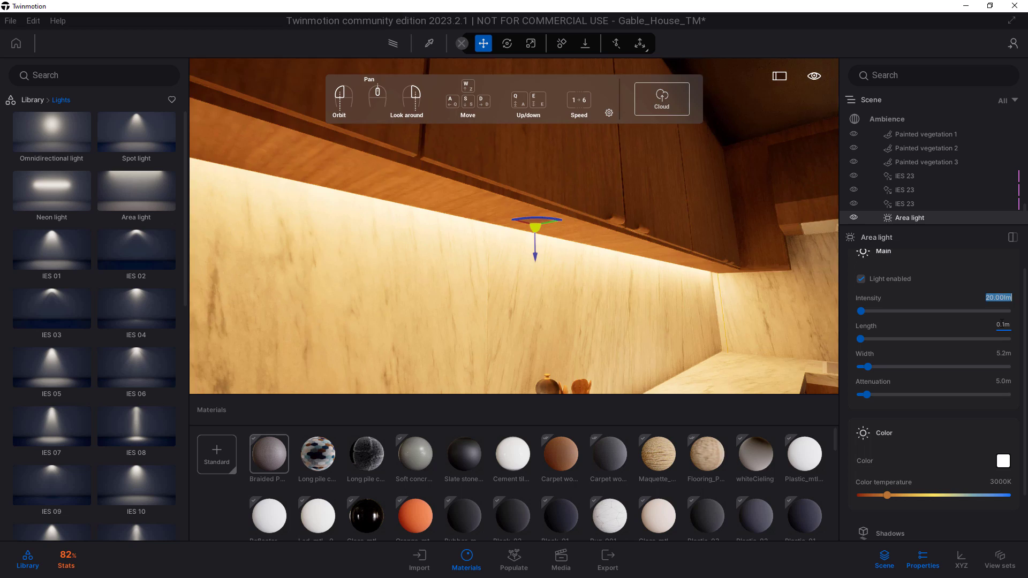
{"action": "type", "text": "30"}
{"action": "key", "text": "Return"}
Set the area light's width to 4 m and shift it sideways along the underside of the upper cabinets.
{"action": "right_click_drag", "start_coordinate": [561, 300], "coordinate": [536, 300]}
{"action": "key", "text": "w"}
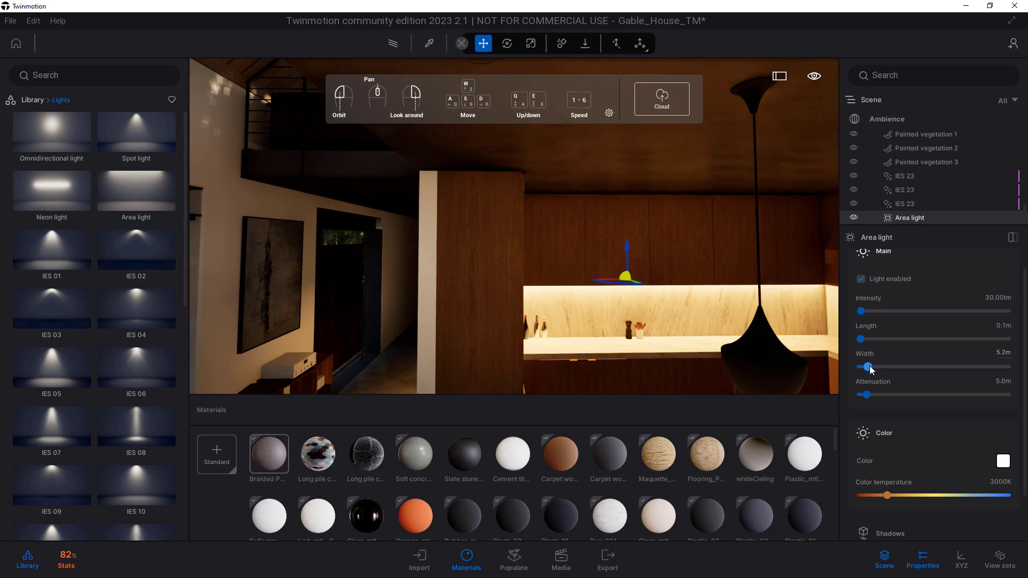
{"action": "left_click", "coordinate": [1004, 353]}
{"action": "type", "text": "4"}
{"action": "key", "text": "Return"}
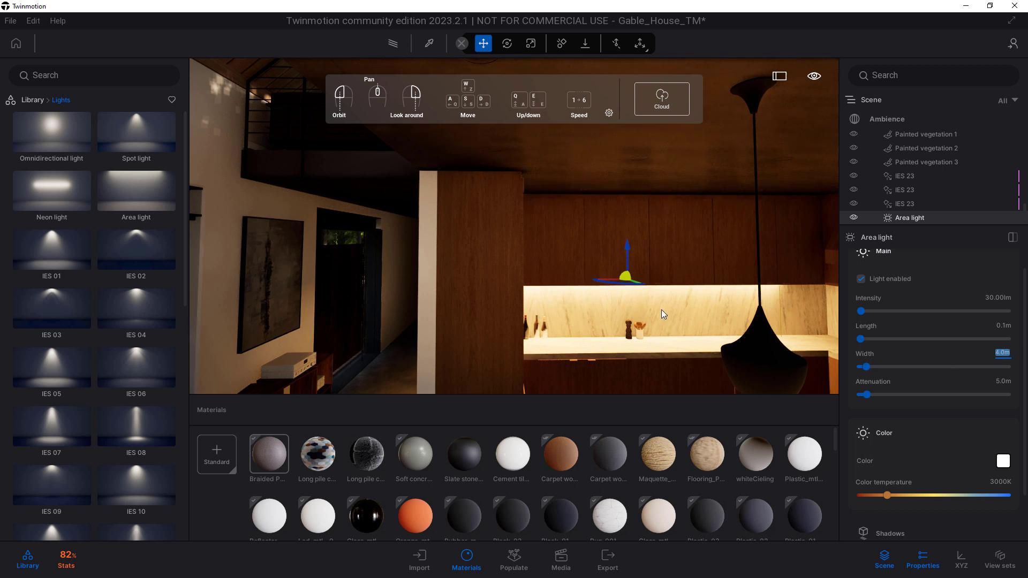
{"action": "left_click_drag", "start_coordinate": [618, 283], "coordinate": [663, 288]}
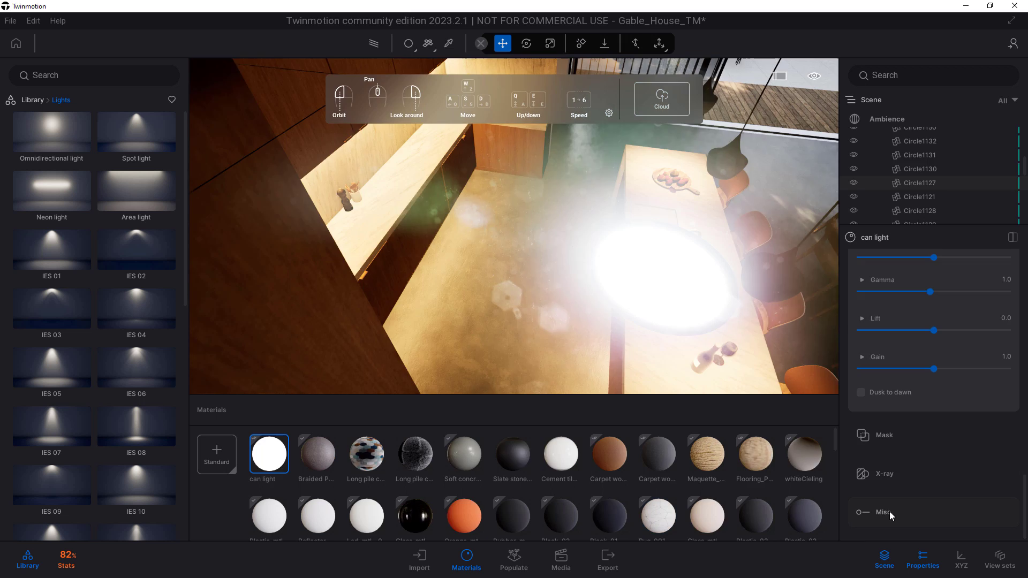
Turn on the Two sided option for the can light material.
{"action": "left_click", "coordinate": [889, 512]}
{"action": "scroll", "coordinate": [935, 486], "scroll_direction": "down", "scroll_amount": 3}
{"action": "left_click", "coordinate": [896, 488]}
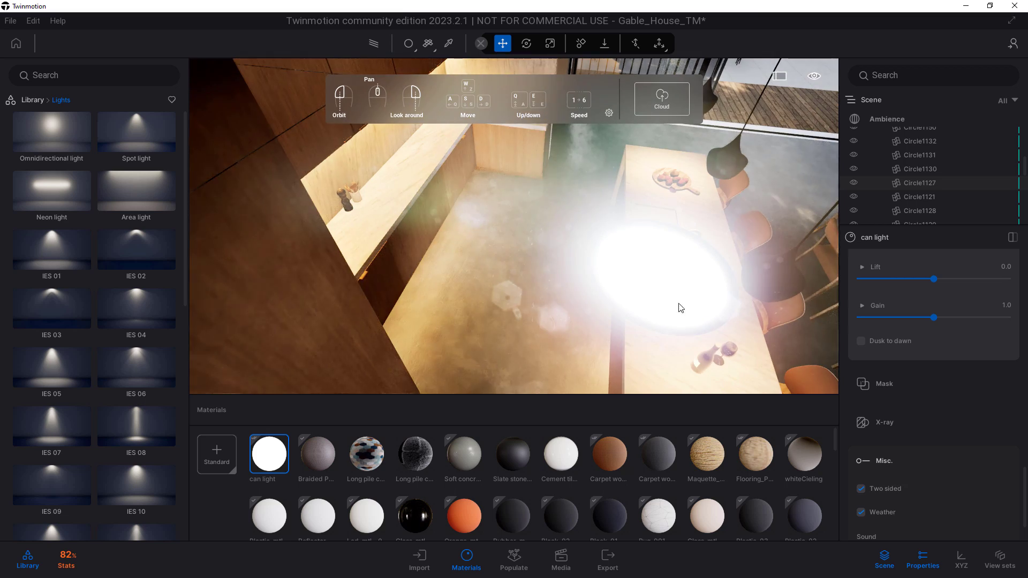
Lower the emissive glow of the can light material to 200 nit.
{"action": "scroll", "coordinate": [680, 307], "scroll_direction": "up", "scroll_amount": 5}
{"action": "right_click_drag", "start_coordinate": [682, 313], "coordinate": [594, 201]}
{"action": "key", "text": "w"}
{"action": "key", "text": "w"}
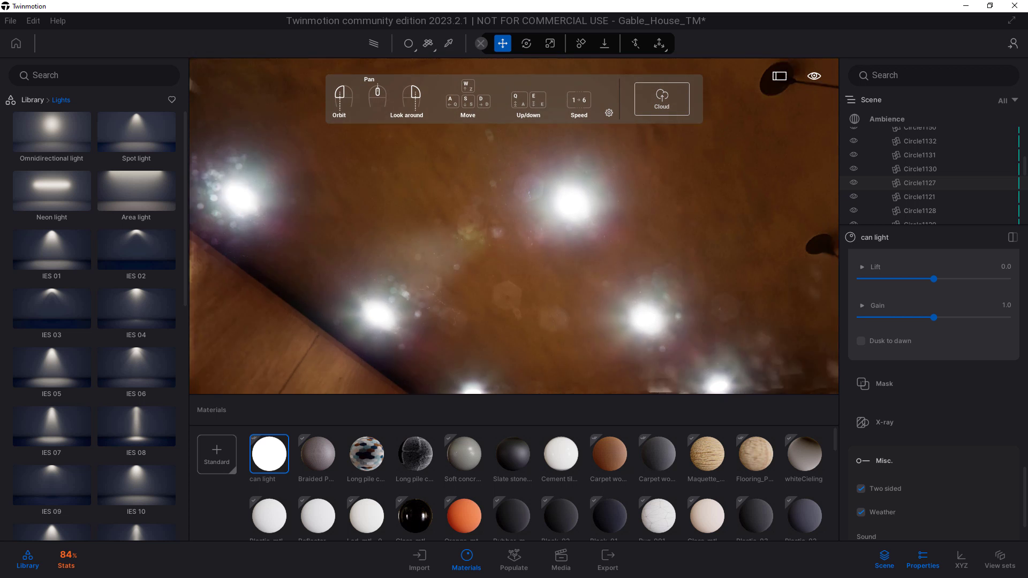
{"action": "scroll", "coordinate": [929, 376], "scroll_direction": "up", "scroll_amount": 5}
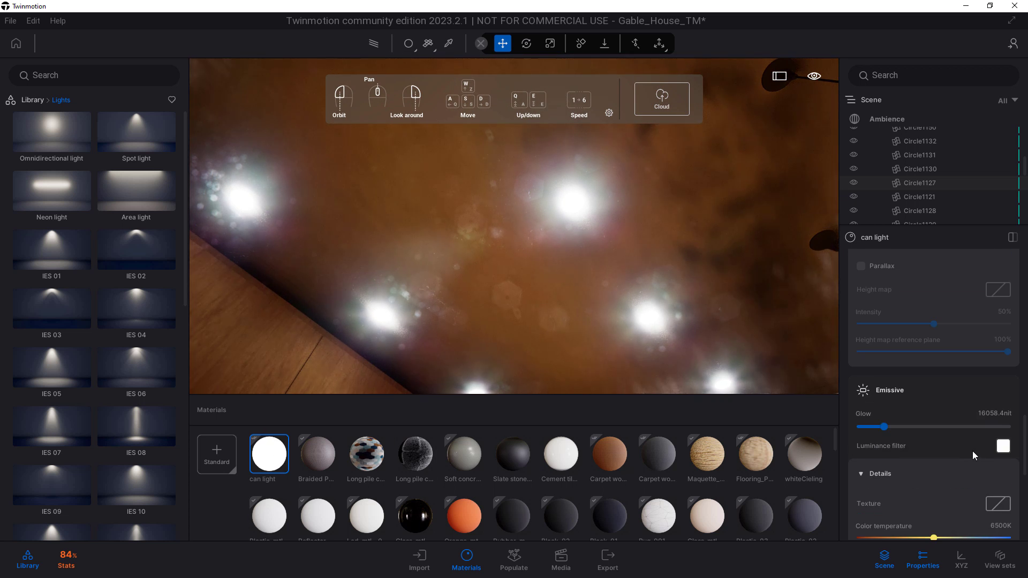
{"action": "type", "text": "400"}
{"action": "key", "text": "Return"}
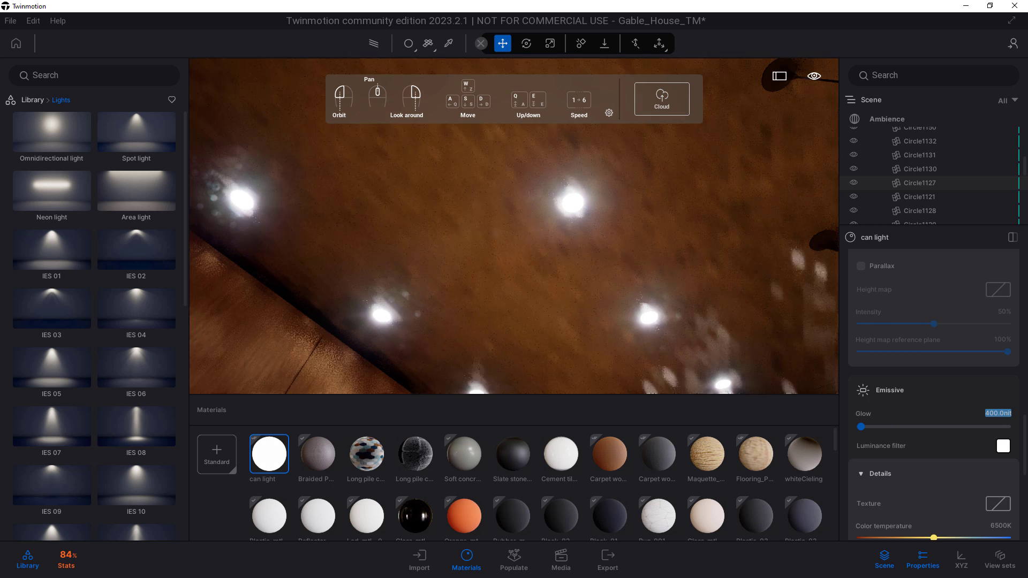
{"action": "type", "text": "200"}
{"action": "key", "text": "Return"}
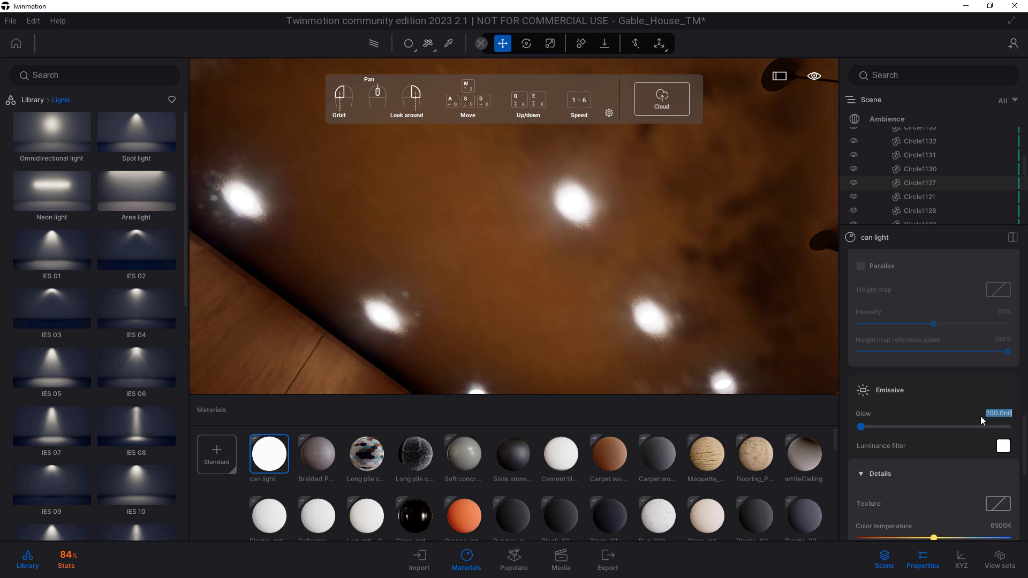
Set the can light material's luminance filter to the warm color FFD699.
{"action": "left_click", "coordinate": [1003, 446]}
{"action": "left_click", "coordinate": [437, 298]}
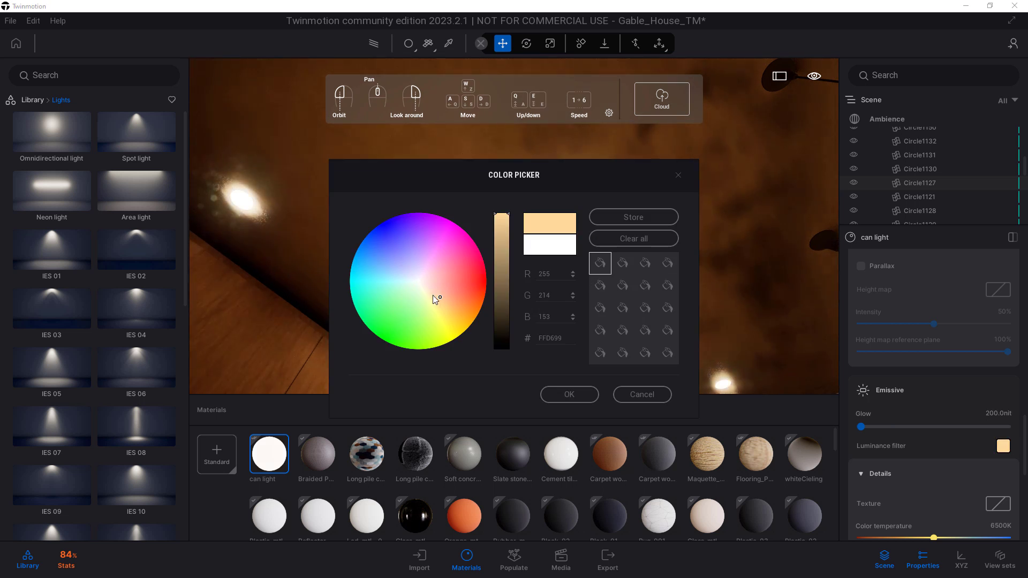
{"action": "left_click", "coordinate": [569, 394]}
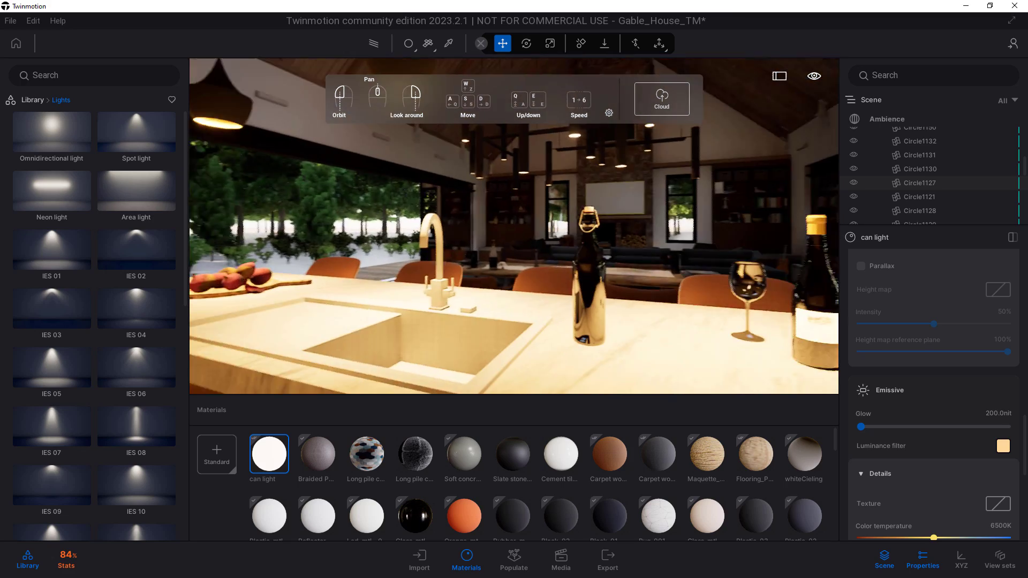
Switch the global illumination to Standard to compare the living room lighting, and return it to Lumen.
{"action": "right_click_drag", "start_coordinate": [436, 152], "coordinate": [869, 45]}
{"action": "key", "text": "w"}
{"action": "key", "text": "s"}
{"action": "key", "text": "w"}
{"action": "key", "text": "s"}
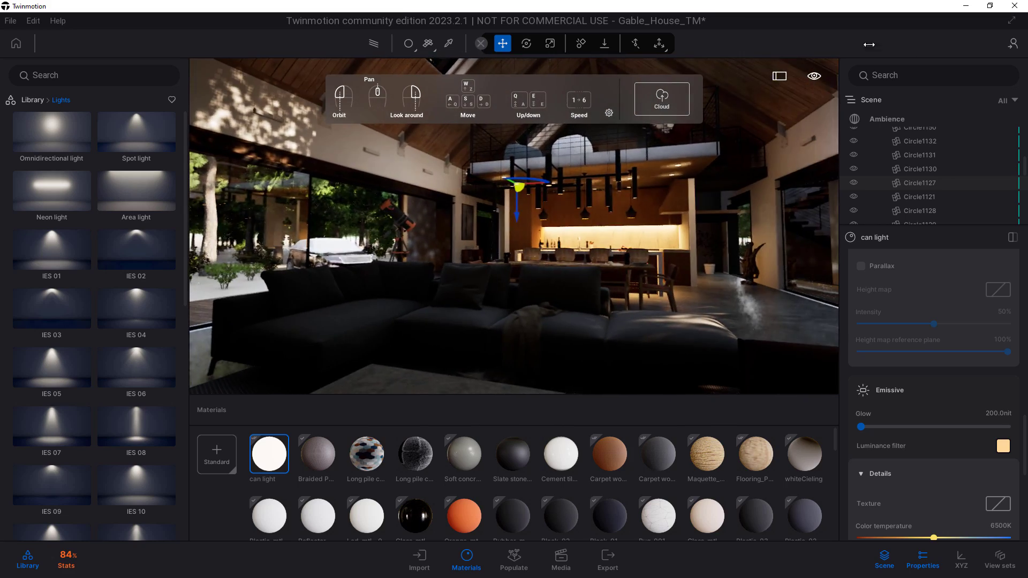
{"action": "left_click", "coordinate": [887, 121]}
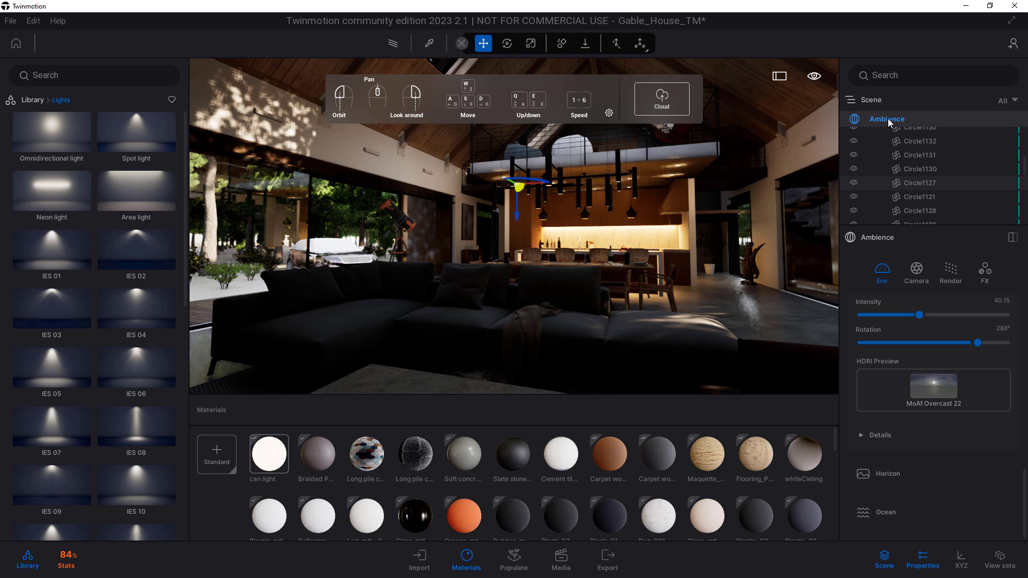
{"action": "left_click", "coordinate": [955, 274]}
{"action": "scroll", "coordinate": [962, 408], "scroll_direction": "up", "scroll_amount": 4}
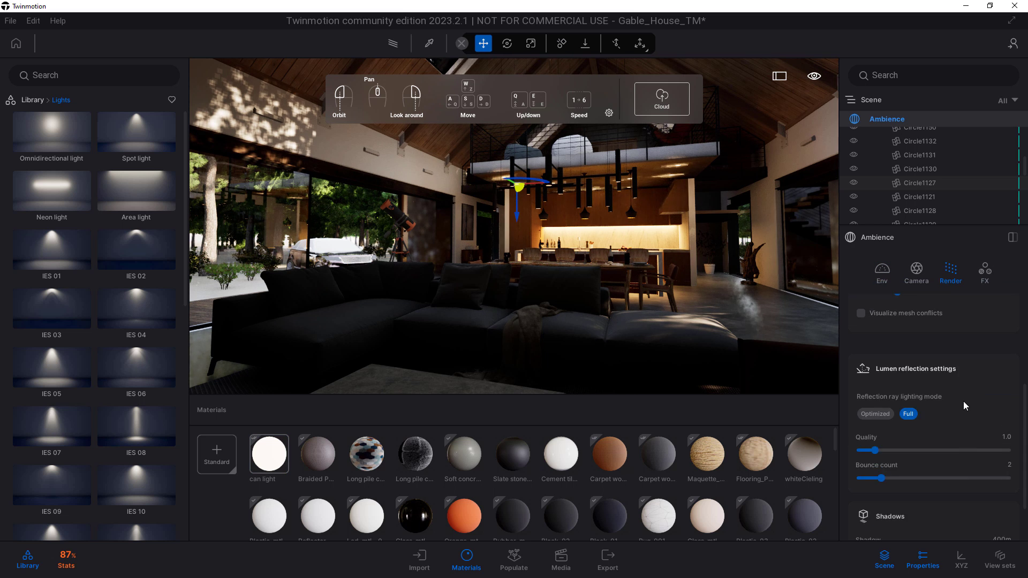
{"action": "scroll", "coordinate": [963, 400], "scroll_direction": "up", "scroll_amount": 3}
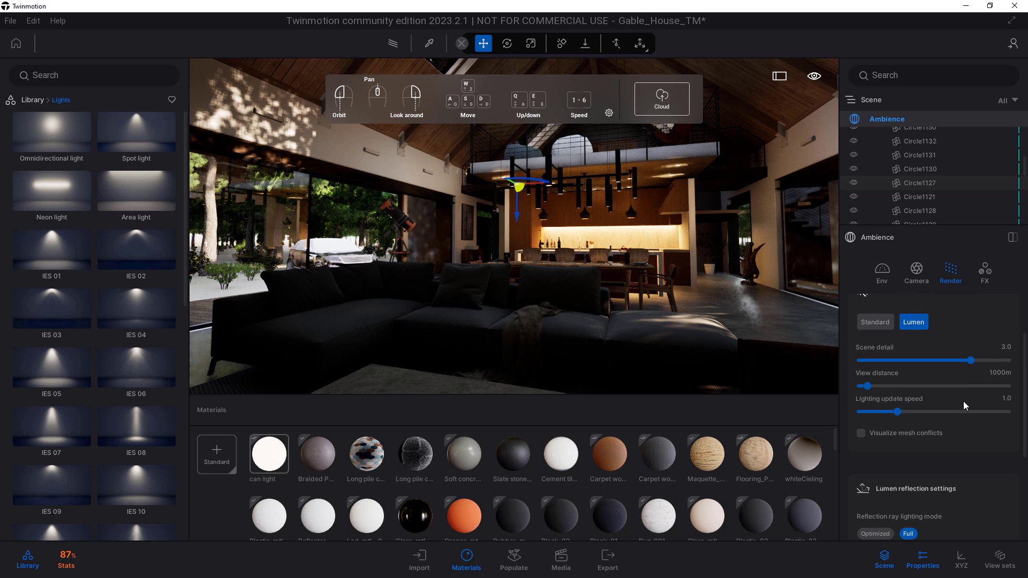
{"action": "scroll", "coordinate": [963, 401], "scroll_direction": "up", "scroll_amount": 3}
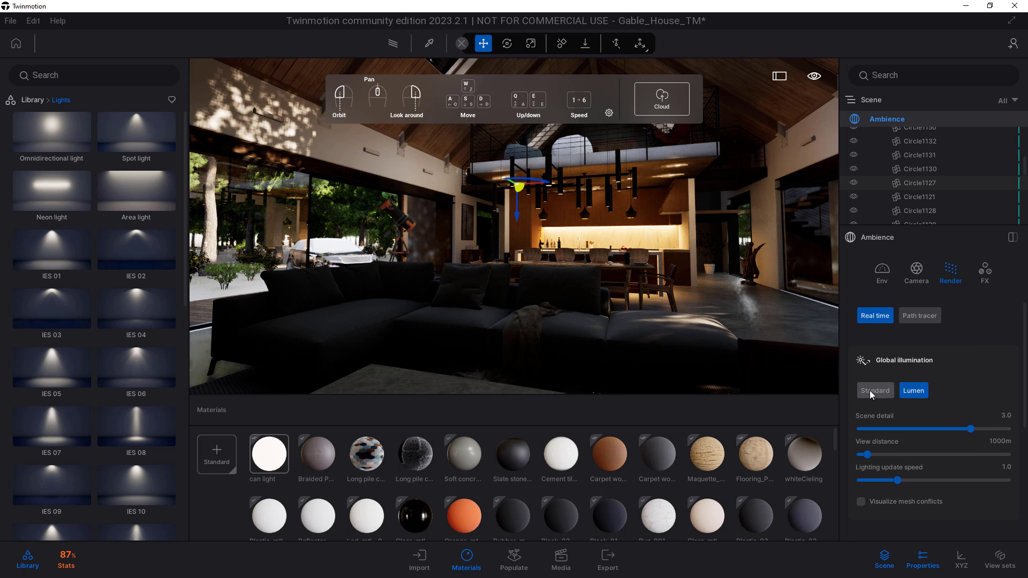
{"action": "left_click", "coordinate": [873, 387]}
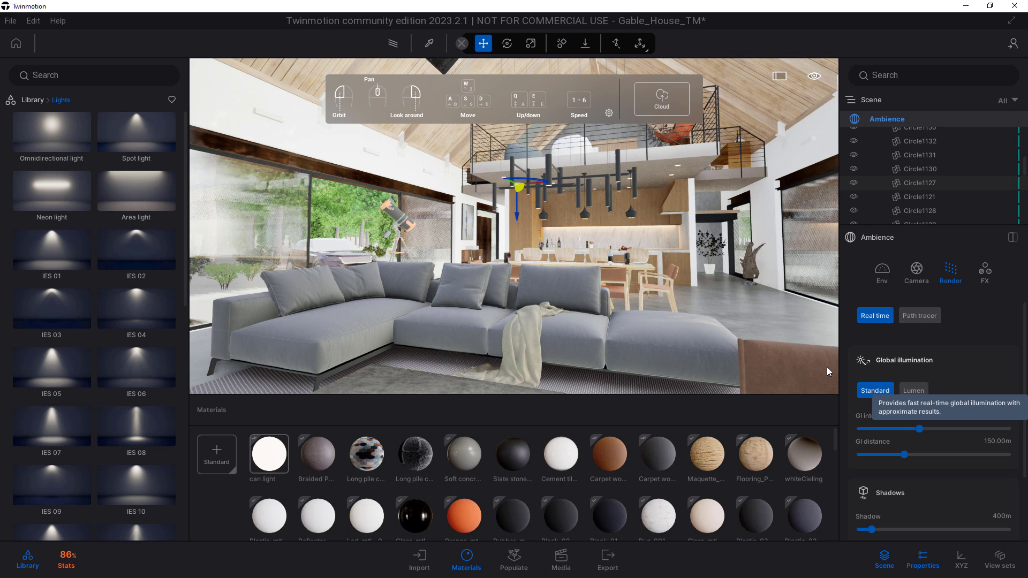
{"action": "right_click_drag", "start_coordinate": [531, 256], "coordinate": [736, 270]}
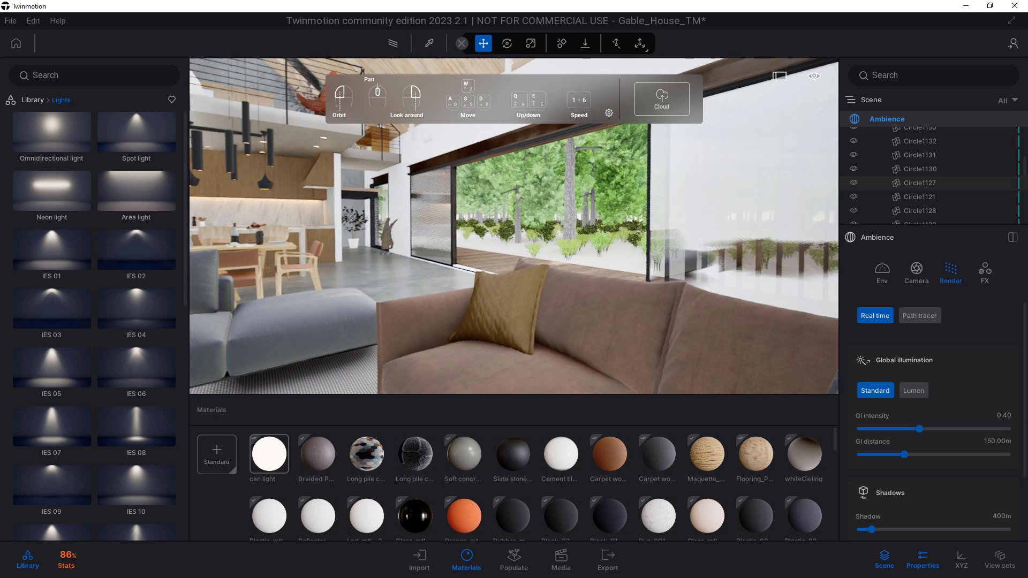
{"action": "left_click", "coordinate": [917, 391]}
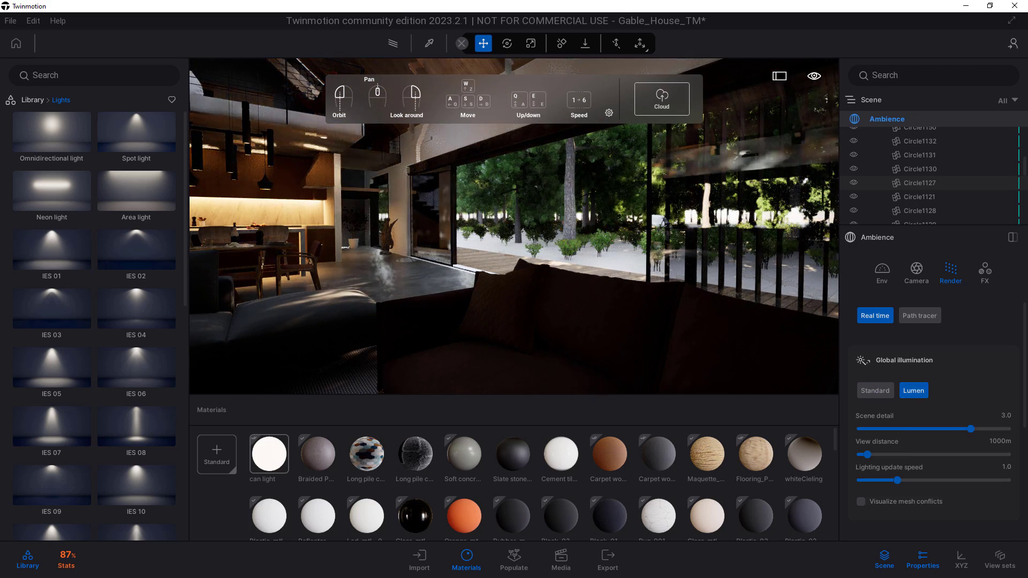
Compose the Image1 view across the living room sofas and coffee table toward the kitchen and loft.
{"action": "right_click_drag", "start_coordinate": [514, 230], "coordinate": [348, 234]}
{"action": "key", "text": "w"}
{"action": "key", "text": "s"}
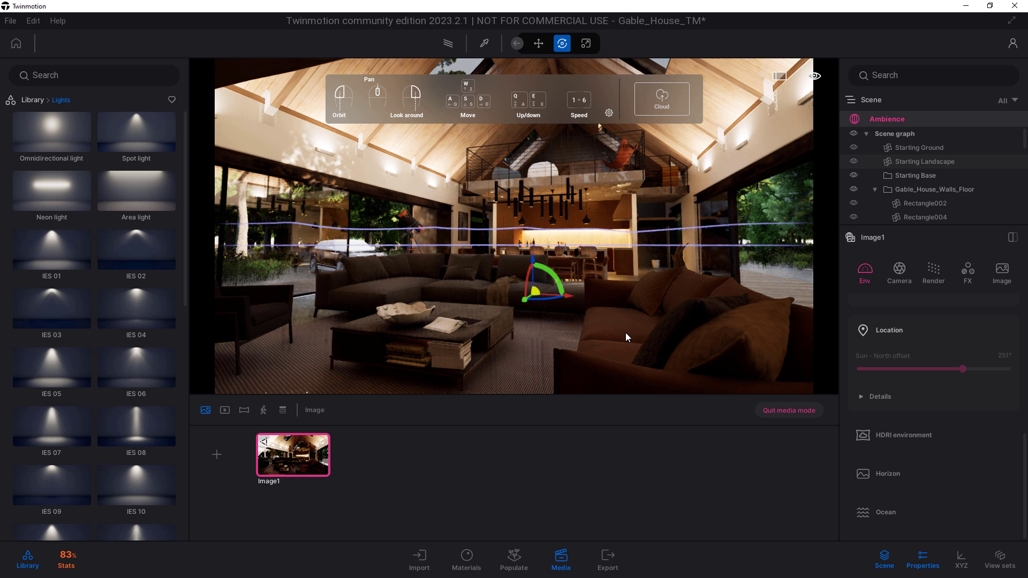
{"action": "key", "text": "w"}
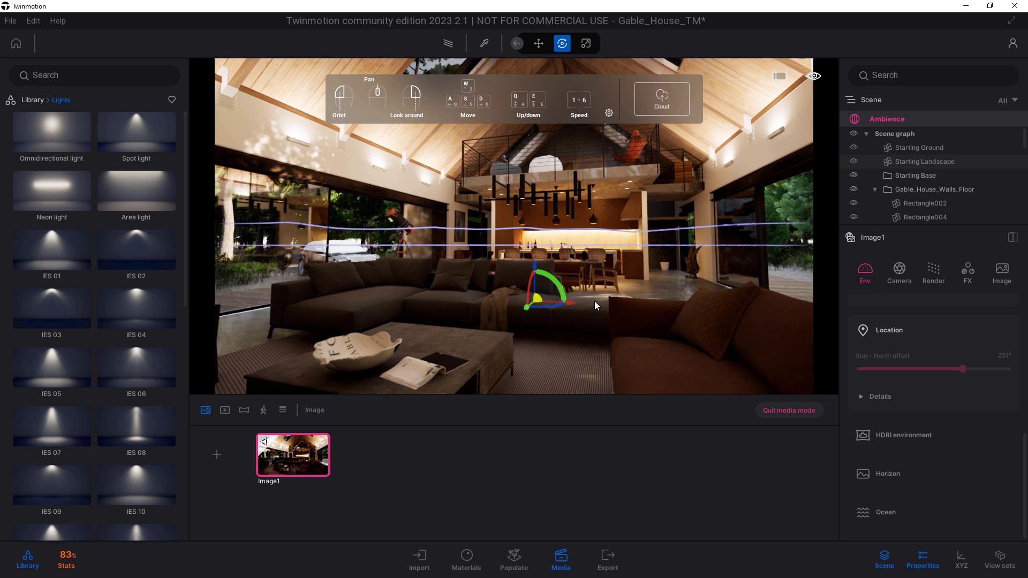
{"action": "middle_click_drag", "start_coordinate": [643, 328], "coordinate": [620, 321]}
{"action": "right_click_drag", "start_coordinate": [620, 313], "coordinate": [681, 321]}
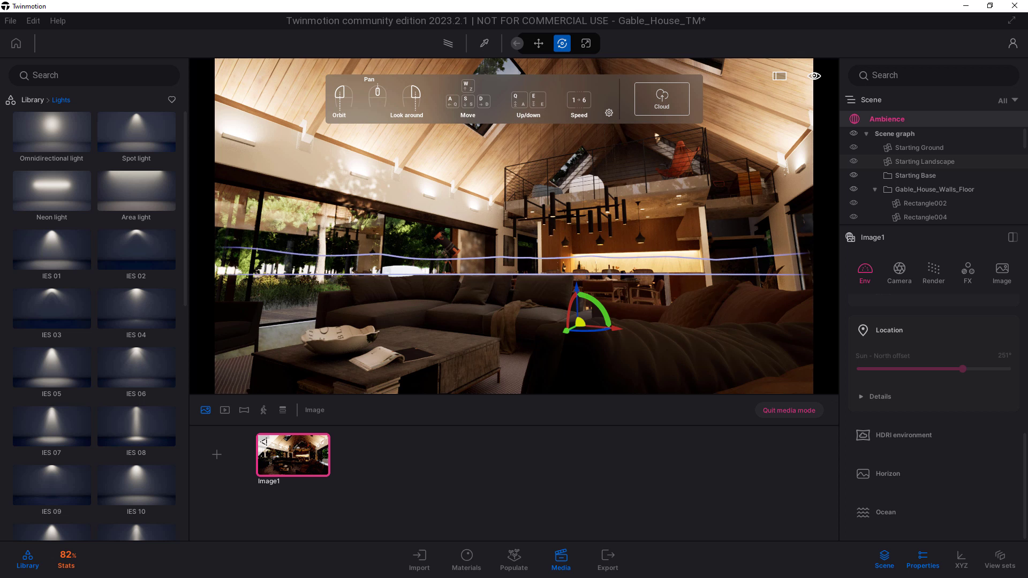
{"action": "middle_click_drag", "start_coordinate": [681, 321], "coordinate": [682, 338]}
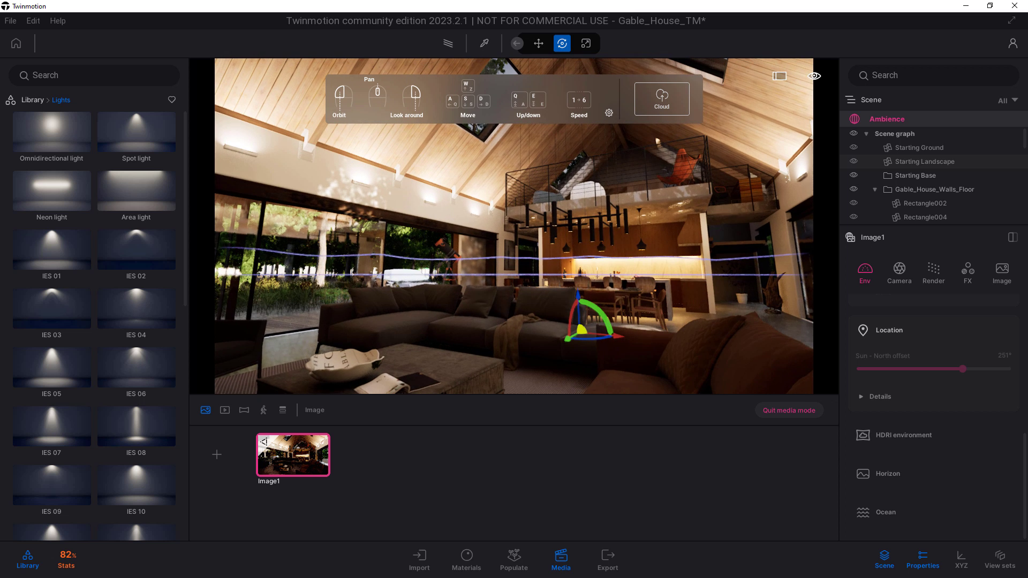
Adjust Image1's HDRI environment and set its weather to clear sun and its season to summer.
{"action": "left_click", "coordinate": [926, 438]}
{"action": "left_click_drag", "start_coordinate": [900, 480], "coordinate": [956, 475]}
{"action": "scroll", "coordinate": [959, 439], "scroll_direction": "down", "scroll_amount": 1}
{"action": "scroll", "coordinate": [958, 439], "scroll_direction": "up", "scroll_amount": 5}
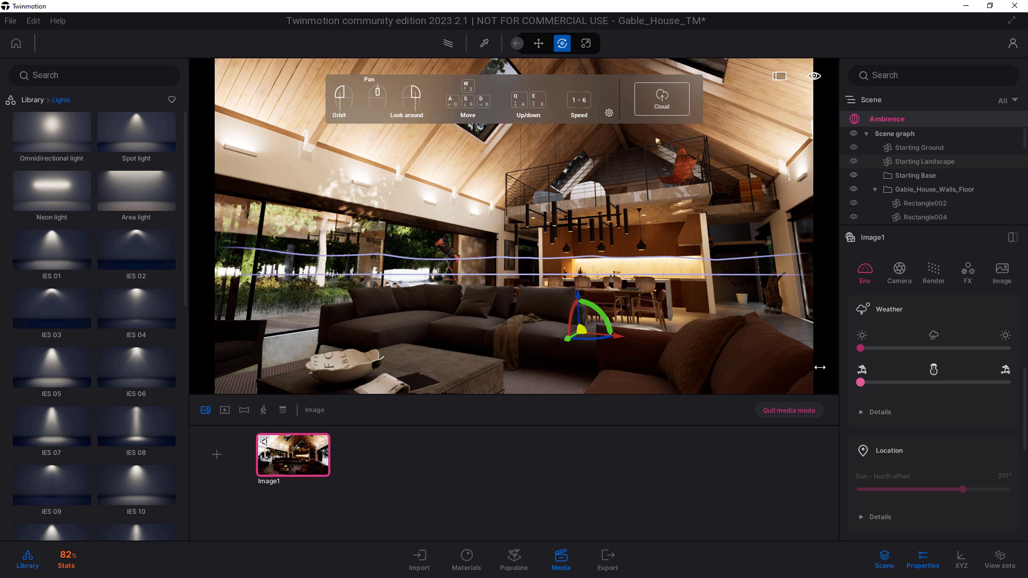
{"action": "left_click_drag", "start_coordinate": [934, 348], "coordinate": [745, 350]}
Set Image1's local exposure highlight reduction to 1.00 and adjust its shadow boost.
{"action": "mouse_move", "coordinate": [1008, 459]}
{"action": "left_mouse_down"}
{"action": "mouse_move", "coordinate": [719, 436]}
{"action": "mouse_move", "coordinate": [1010, 459]}
{"action": "left_mouse_up"}
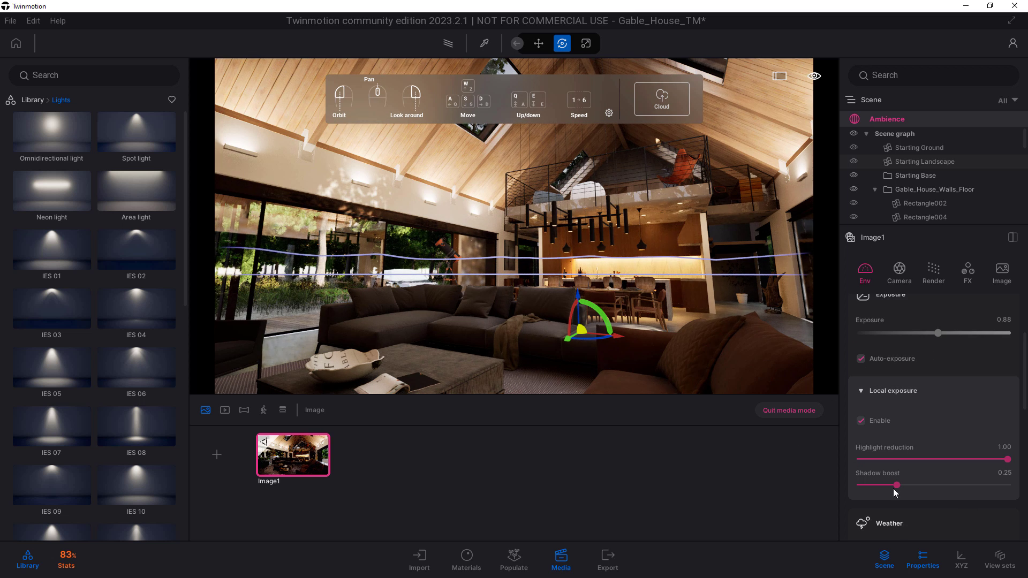
{"action": "left_click_drag", "start_coordinate": [896, 485], "coordinate": [956, 465]}
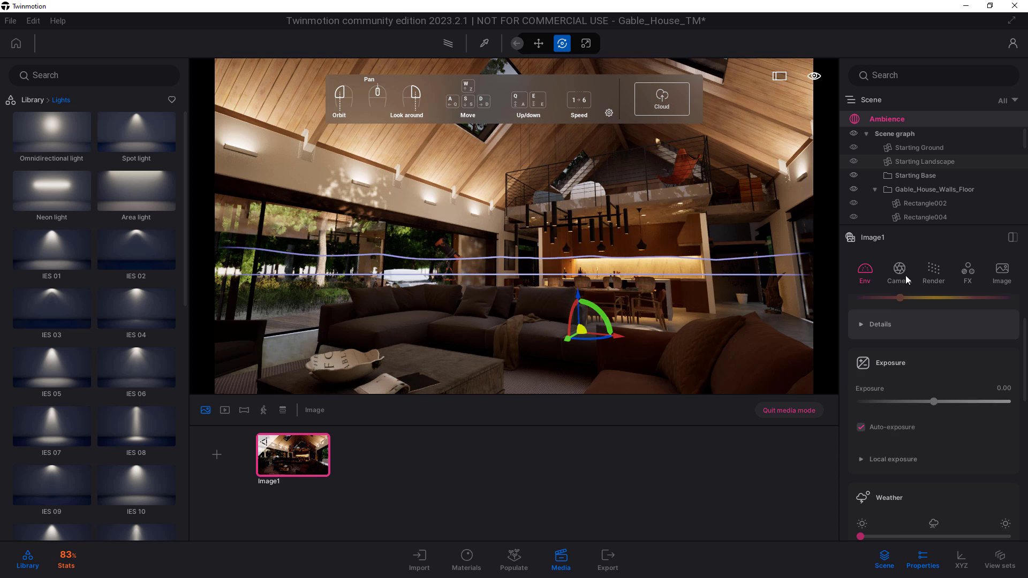
Set Image1's Lumen view distance to 1454 m and its Lumen reflection quality to 2.0.
{"action": "left_click", "coordinate": [936, 269]}
{"action": "left_click_drag", "start_coordinate": [903, 396], "coordinate": [871, 399]}
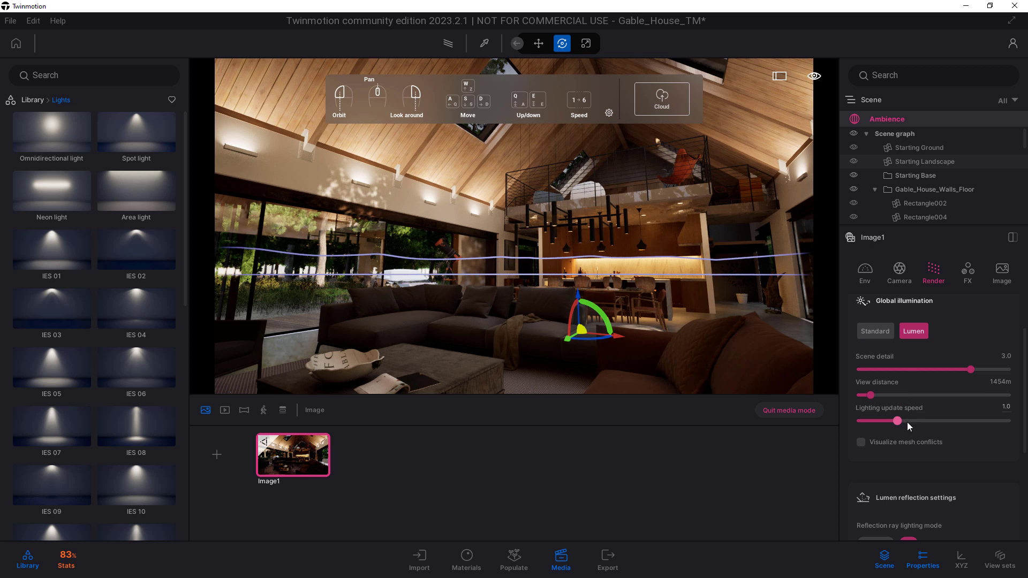
{"action": "scroll", "coordinate": [920, 453], "scroll_direction": "down", "scroll_amount": 2}
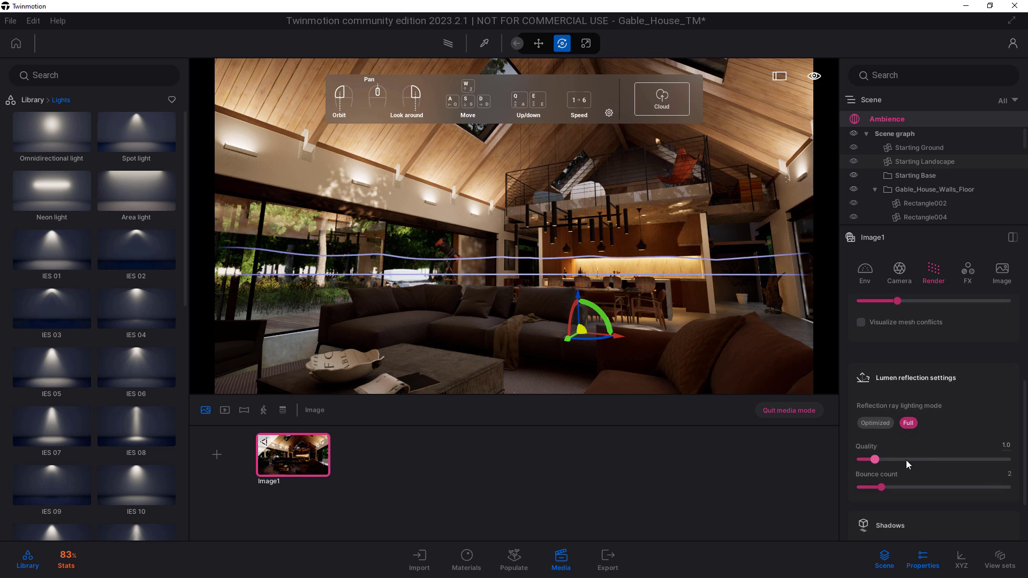
{"action": "left_click", "coordinate": [1006, 445]}
{"action": "type", "text": "2"}
{"action": "key", "text": "Return"}
{"action": "scroll", "coordinate": [938, 491], "scroll_direction": "down", "scroll_amount": 2}
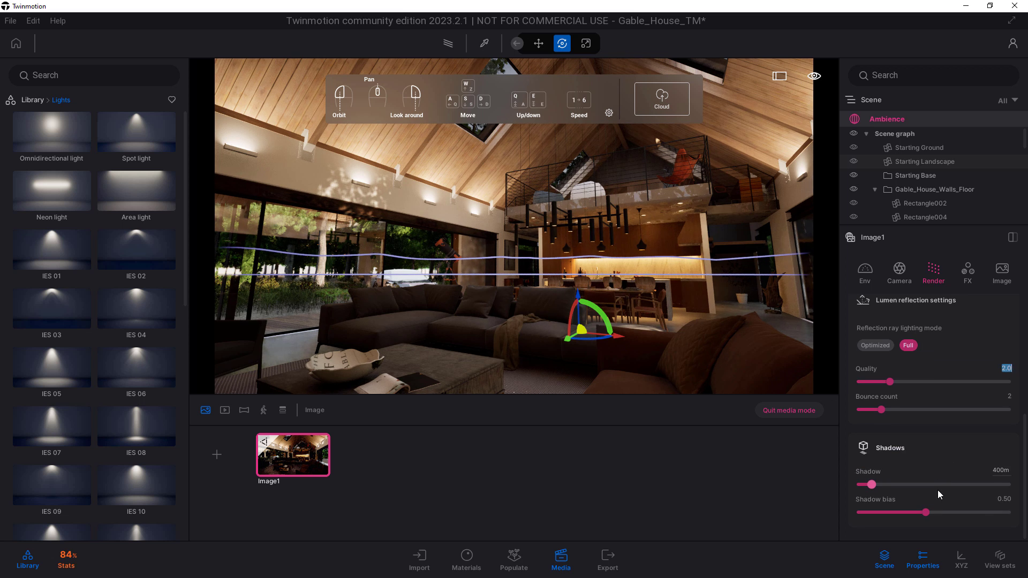
Enable depth of field for Image1's camera and pick a focus point at 5.96 m in the living room.
{"action": "left_click", "coordinate": [898, 270]}
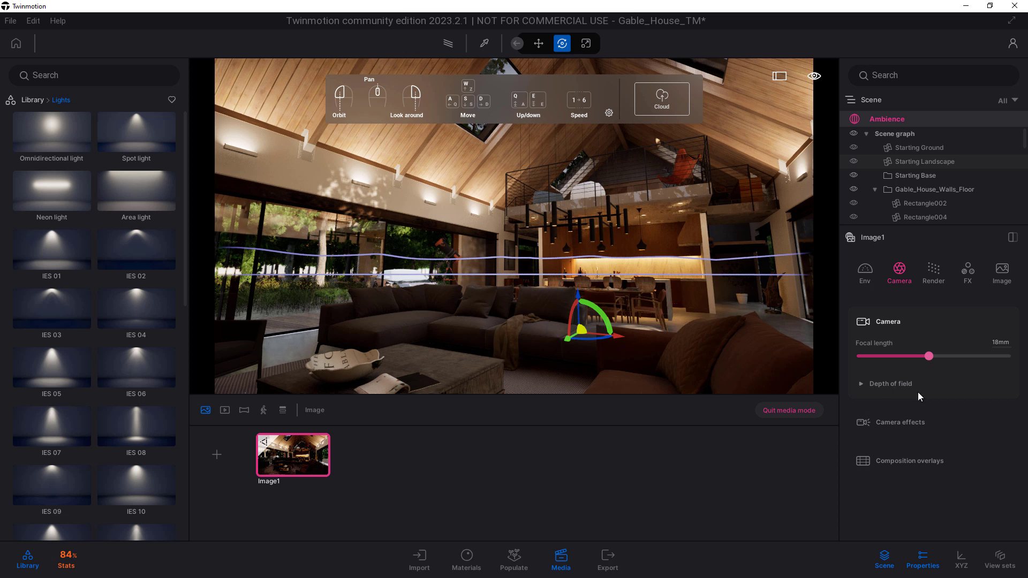
{"action": "left_click", "coordinate": [863, 384]}
{"action": "left_click", "coordinate": [861, 318]}
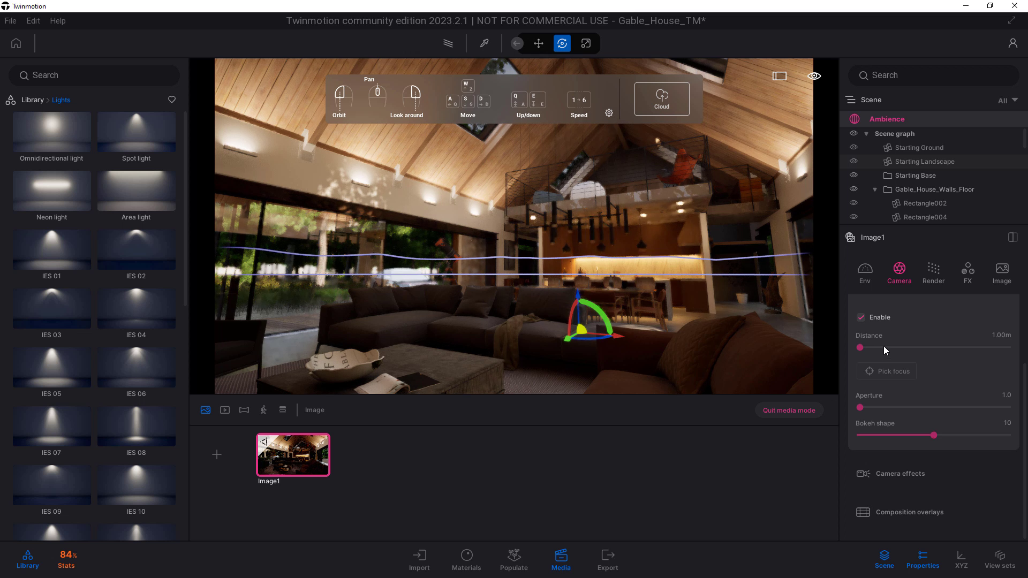
{"action": "left_click", "coordinate": [888, 371]}
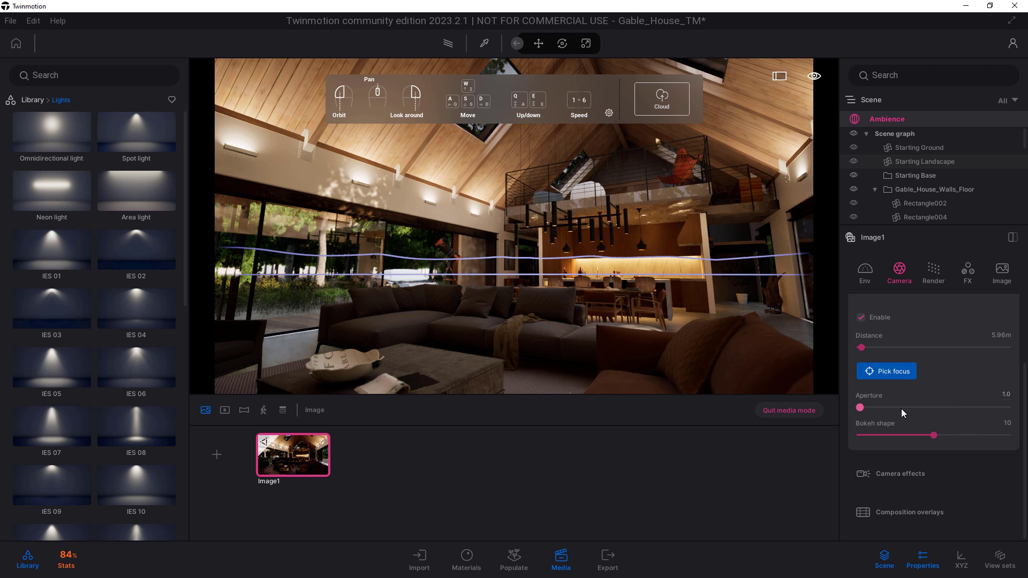
Turn on Parallelism in Image1's camera effects and reframe the view lower toward the sofas and coffee table.
{"action": "left_click", "coordinate": [902, 474]}
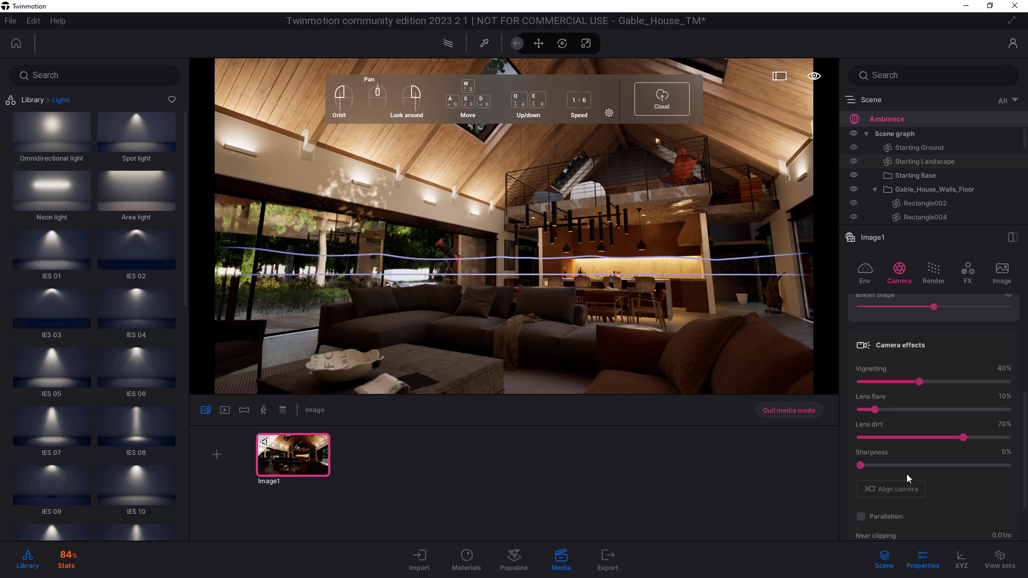
{"action": "scroll", "coordinate": [963, 490], "scroll_direction": "down", "scroll_amount": 1}
{"action": "left_click", "coordinate": [861, 482]}
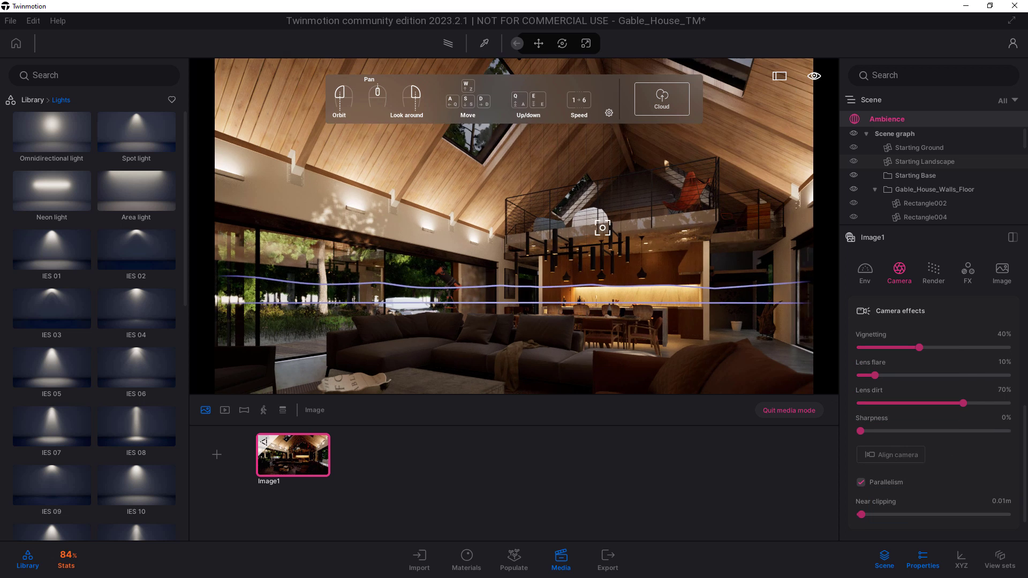
{"action": "right_click_drag", "start_coordinate": [514, 226], "coordinate": [521, 261]}
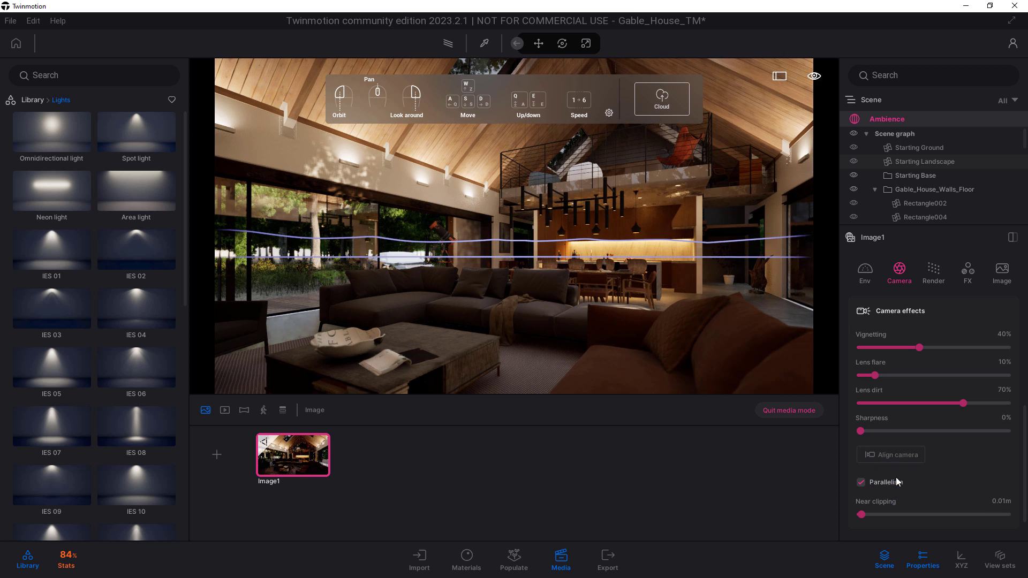
Set Image1's camera effects to 15% sharpness, 23% lens flare and 41% vignetting.
{"action": "left_click", "coordinate": [898, 431]}
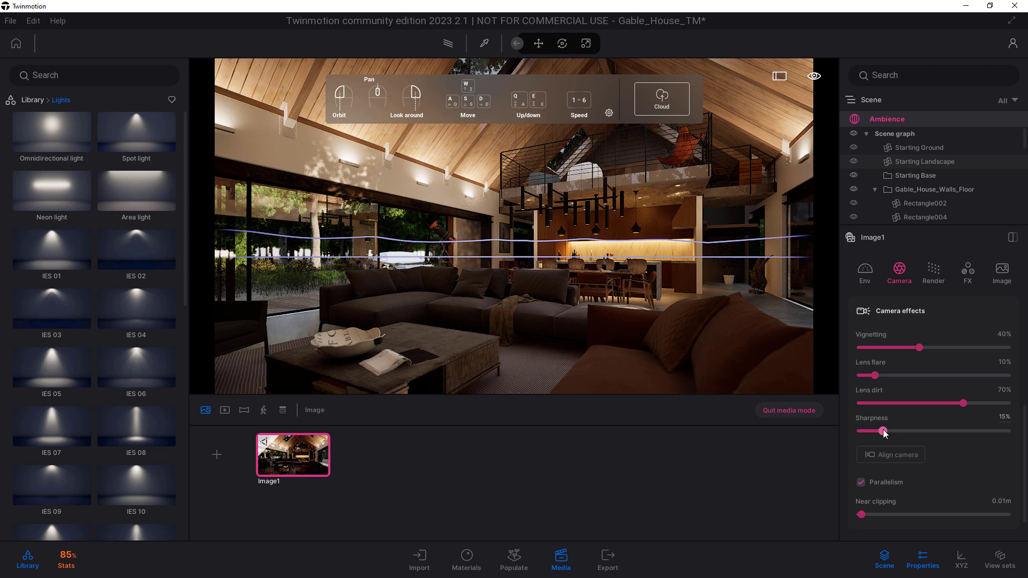
{"action": "left_click", "coordinate": [907, 375]}
{"action": "left_click_drag", "start_coordinate": [907, 375], "coordinate": [921, 335]}
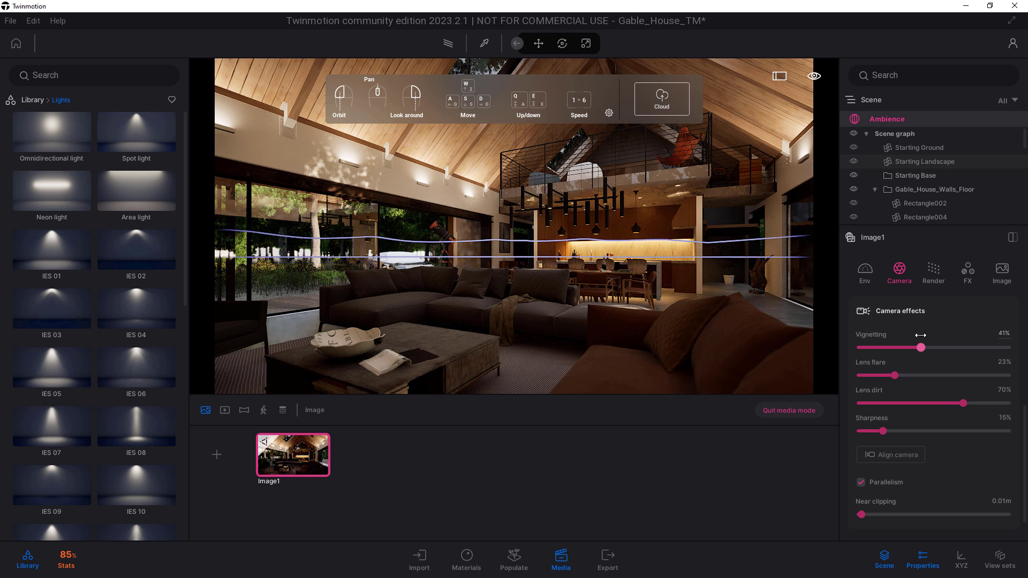
Apply the Blue Tint color gradient to Image1's color grading.
{"action": "left_click", "coordinate": [969, 270]}
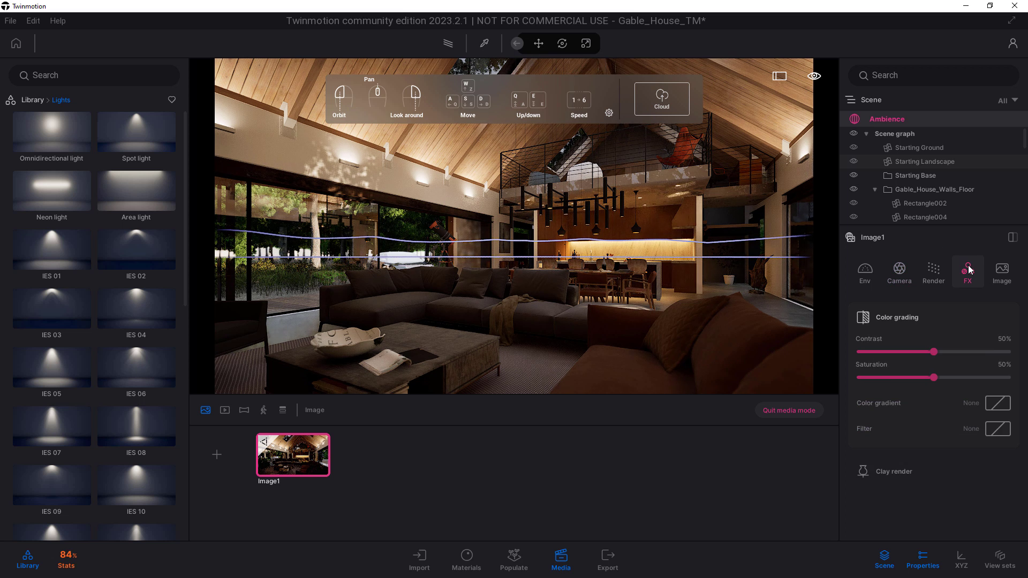
{"action": "left_click", "coordinate": [997, 404]}
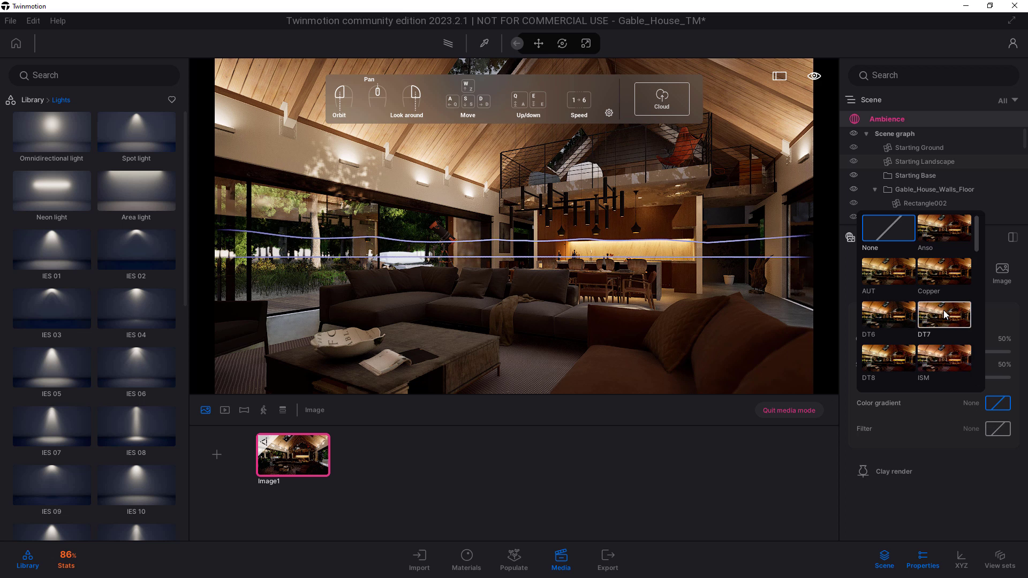
{"action": "scroll", "coordinate": [945, 294], "scroll_direction": "down", "scroll_amount": 5}
{"action": "left_click", "coordinate": [937, 258]}
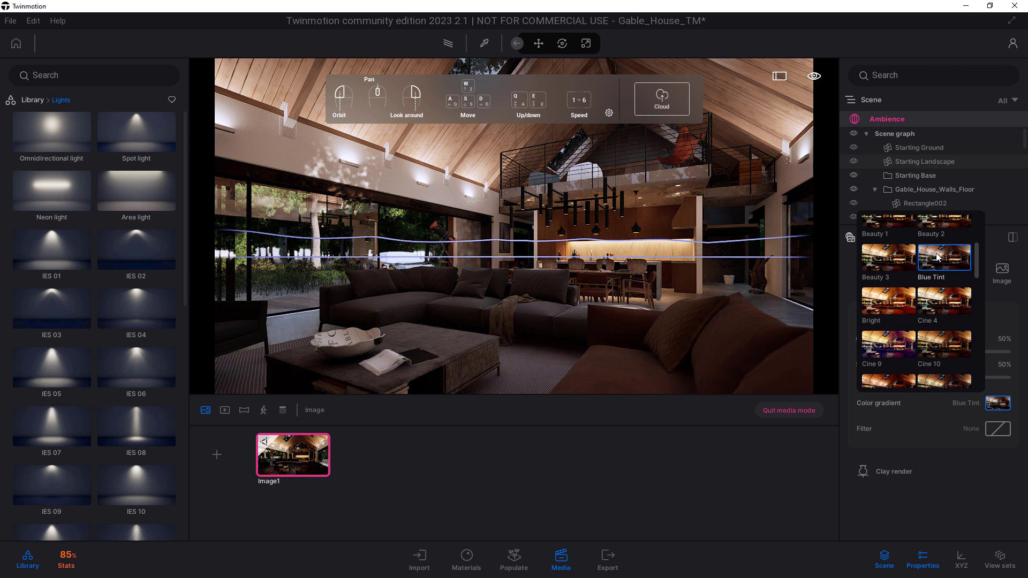
Try the Cine 9, Classy and Cine 13 color gradients on Image1's color grading.
{"action": "left_click", "coordinate": [881, 347]}
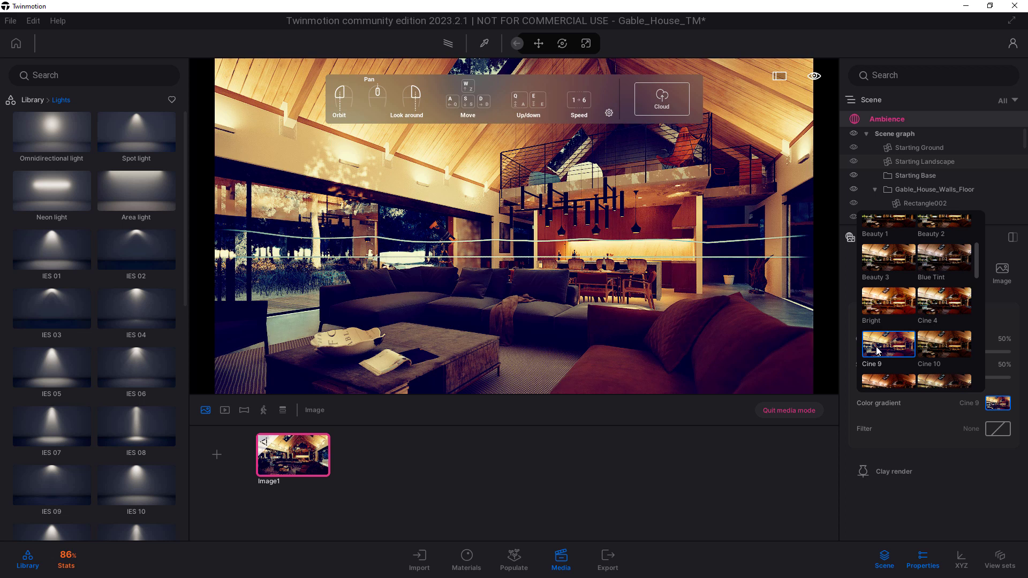
{"action": "scroll", "coordinate": [953, 374], "scroll_direction": "down", "scroll_amount": 3}
{"action": "left_click", "coordinate": [938, 316]}
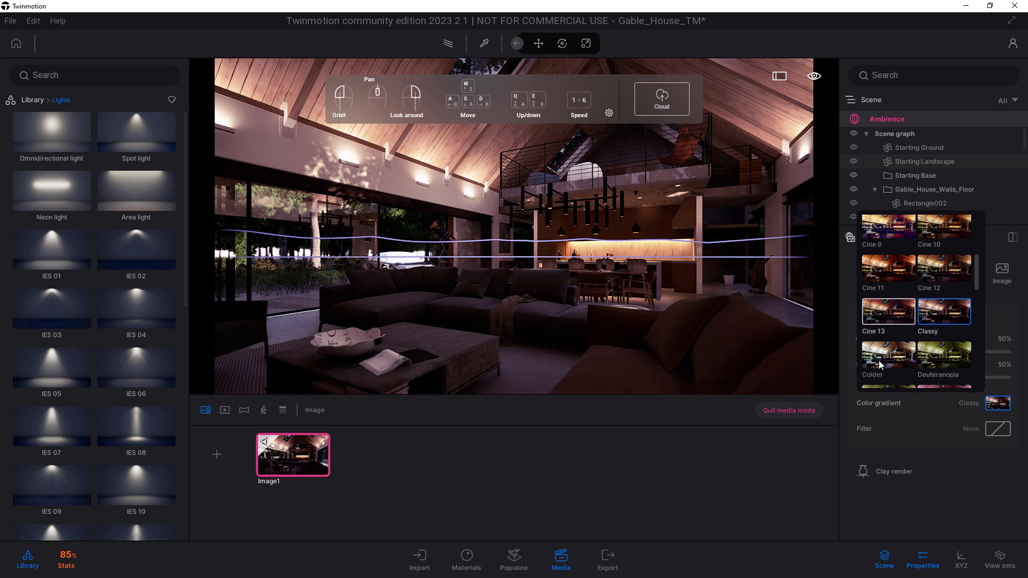
{"action": "left_click", "coordinate": [888, 311]}
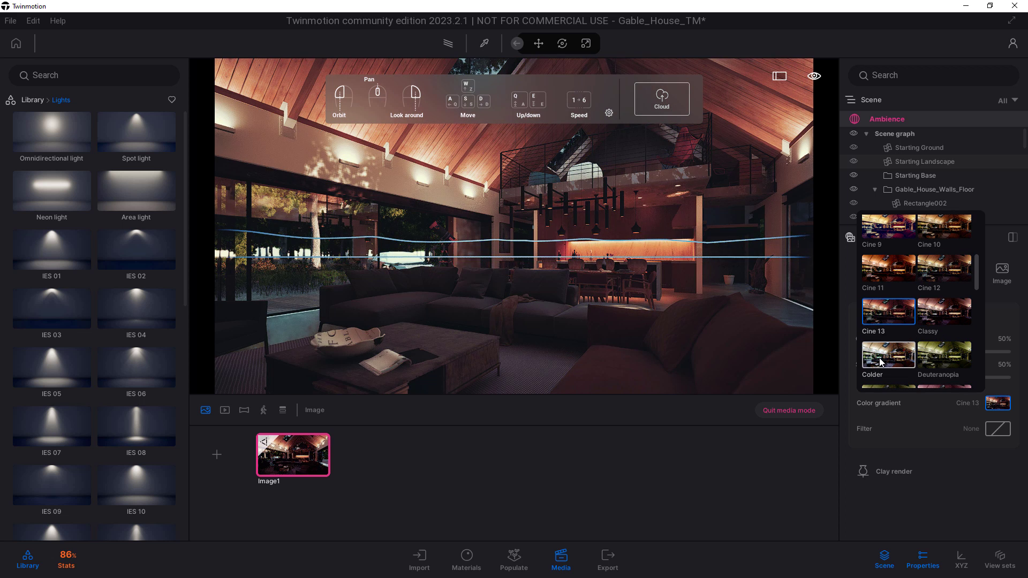
{"action": "left_click", "coordinate": [931, 448]}
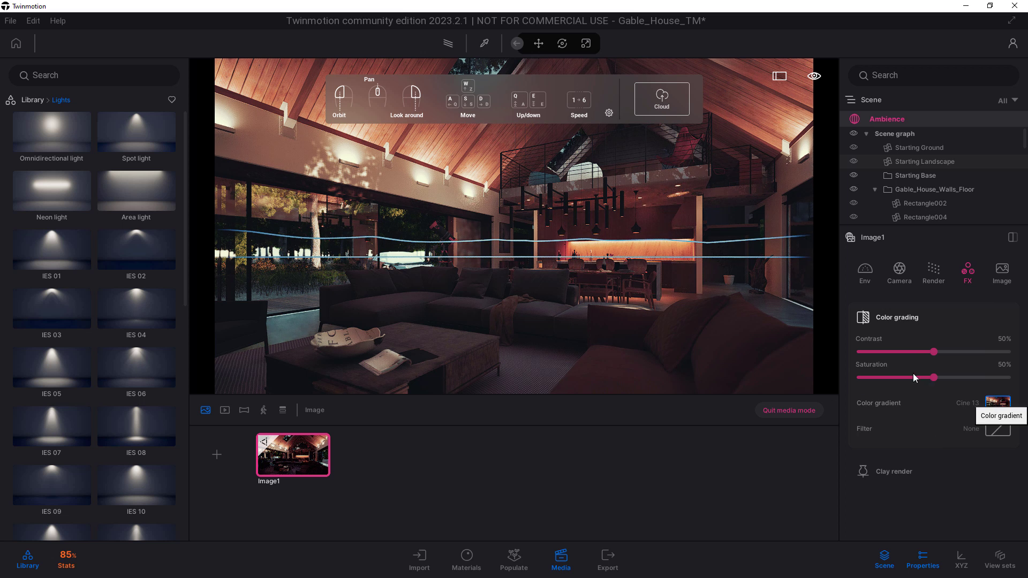
Apply the DT6 color gradient to Image1's color grading and adjust its saturation and contrast.
{"action": "left_click", "coordinate": [997, 402]}
{"action": "left_click", "coordinate": [888, 358]}
{"action": "left_click", "coordinate": [884, 321]}
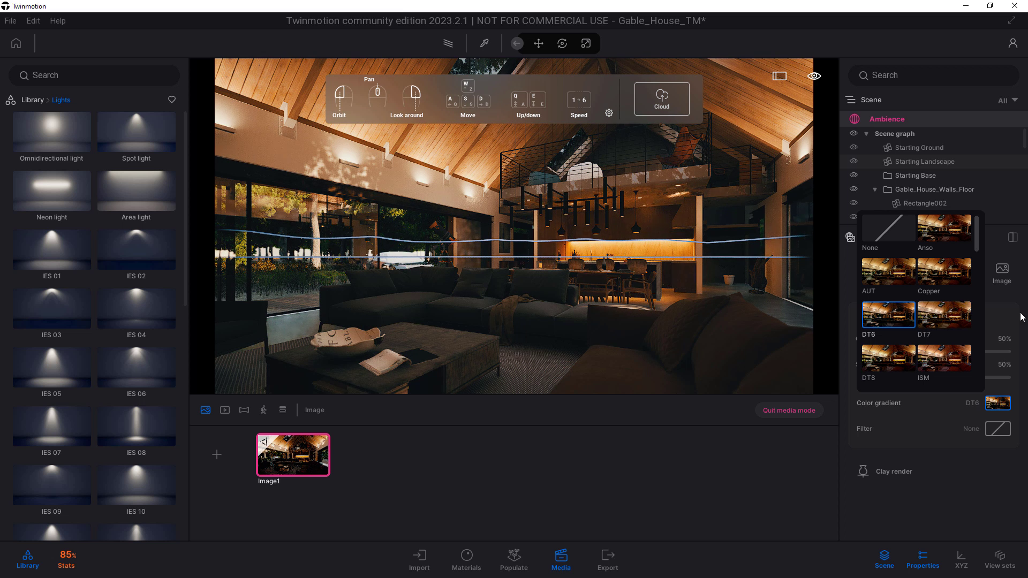
{"action": "left_click", "coordinate": [1021, 314]}
{"action": "left_click", "coordinate": [945, 306]}
{"action": "left_click", "coordinate": [899, 316]}
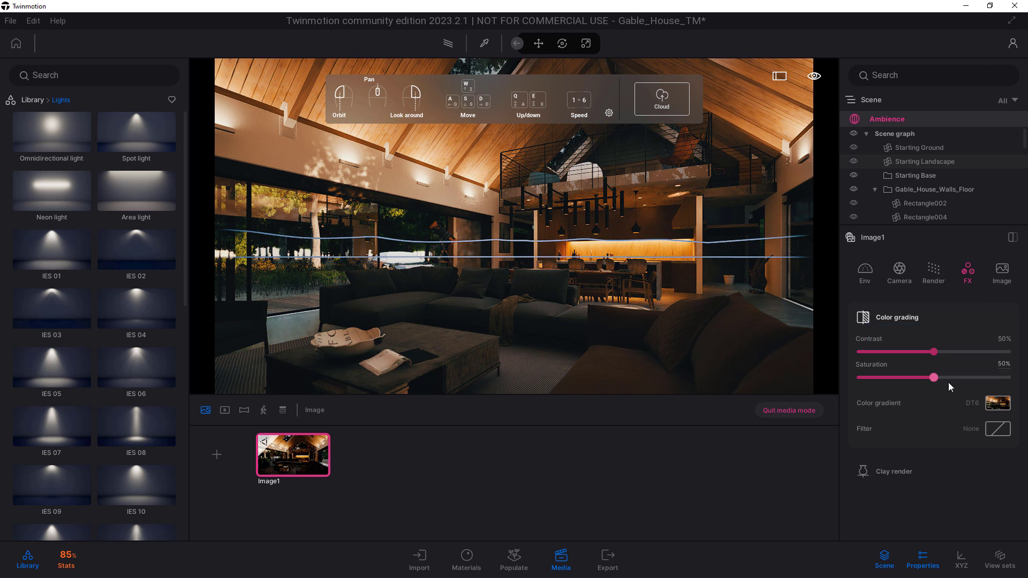
{"action": "mouse_move", "coordinate": [912, 376]}
{"action": "left_mouse_down"}
{"action": "mouse_move", "coordinate": [872, 368]}
{"action": "mouse_move", "coordinate": [928, 368]}
{"action": "left_mouse_up"}
{"action": "left_click_drag", "start_coordinate": [906, 354], "coordinate": [933, 338]}
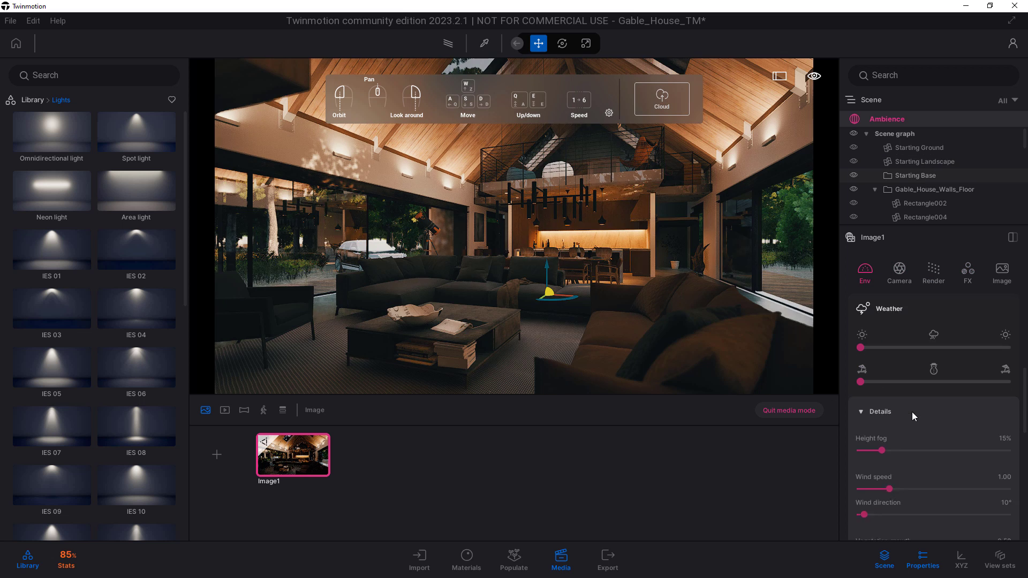
Increase the height fog in the weather details of Image1's environment settings.
{"action": "left_click", "coordinate": [912, 412]}
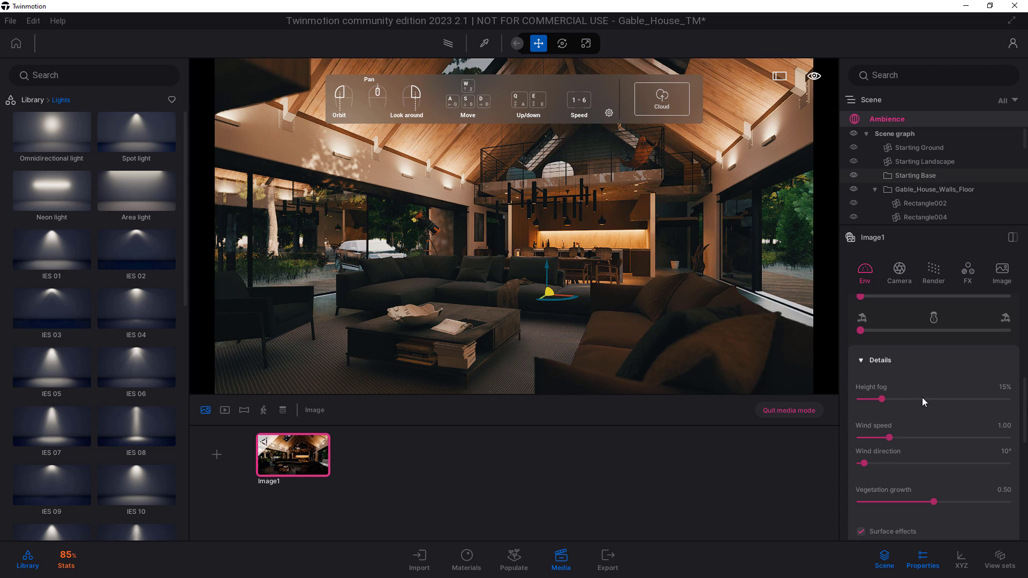
{"action": "left_click_drag", "start_coordinate": [937, 399], "coordinate": [975, 398]}
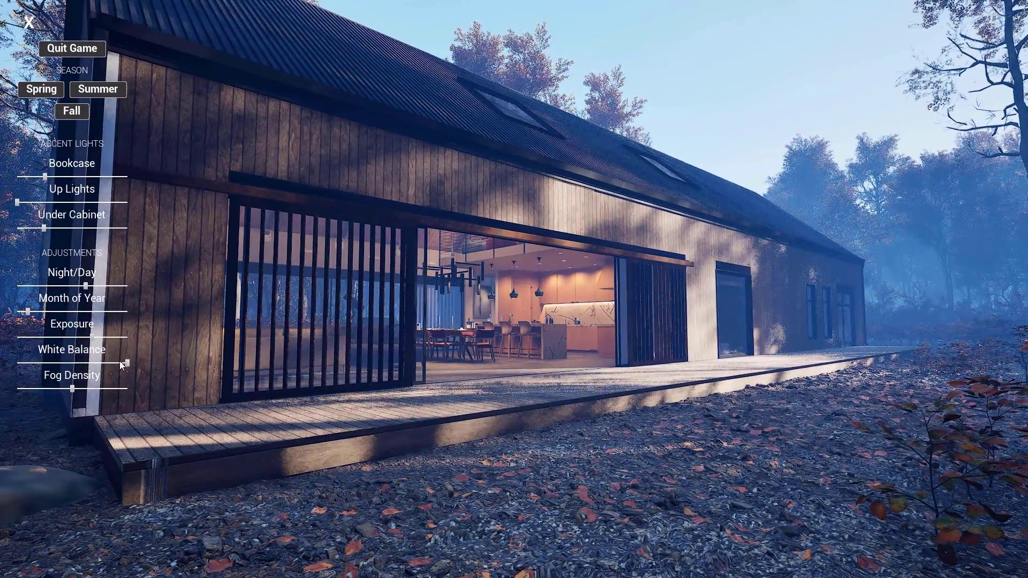
Switch to the interactive walkthrough of the house exterior and adjust the White Balance to a less blue tone.
{"action": "left_click_drag", "start_coordinate": [128, 364], "coordinate": [64, 363]}
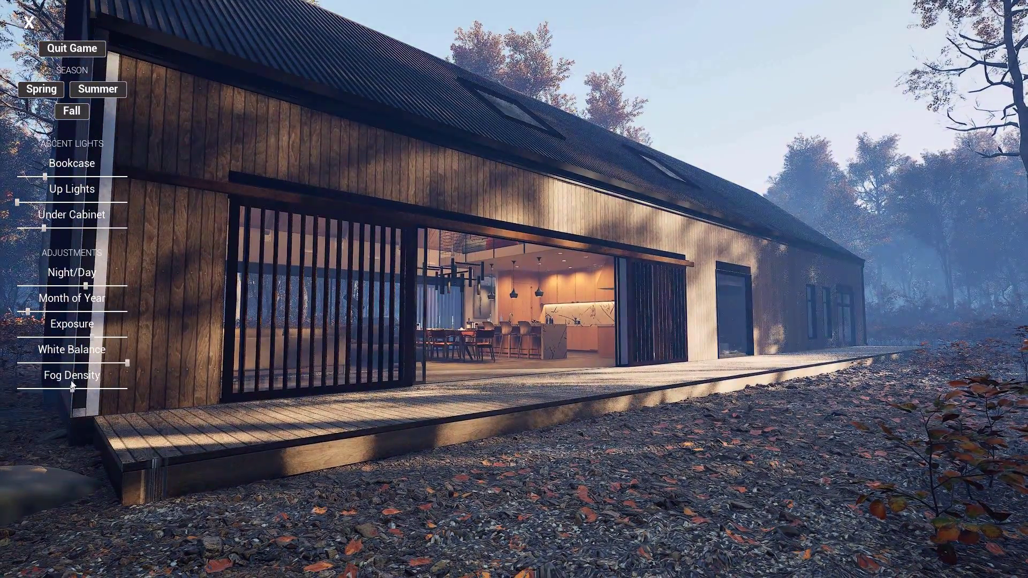